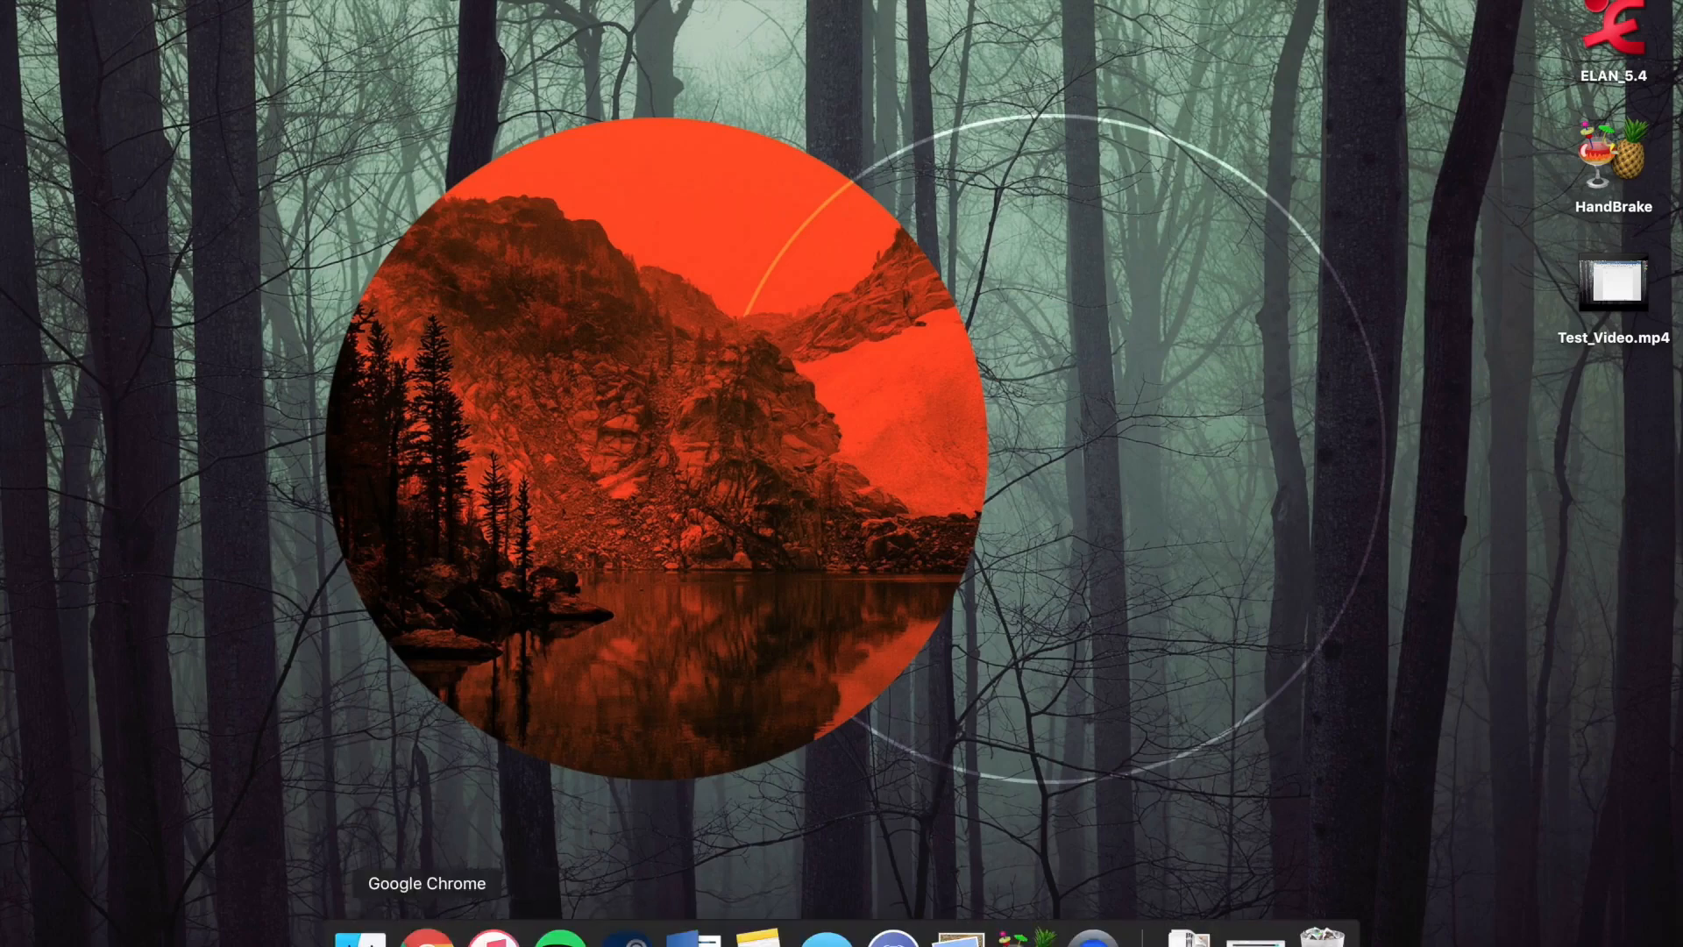
Review the ELAN and HandBrake download pages in Google Chrome and return to the desktop
click(458, 934)
click(296, 7)
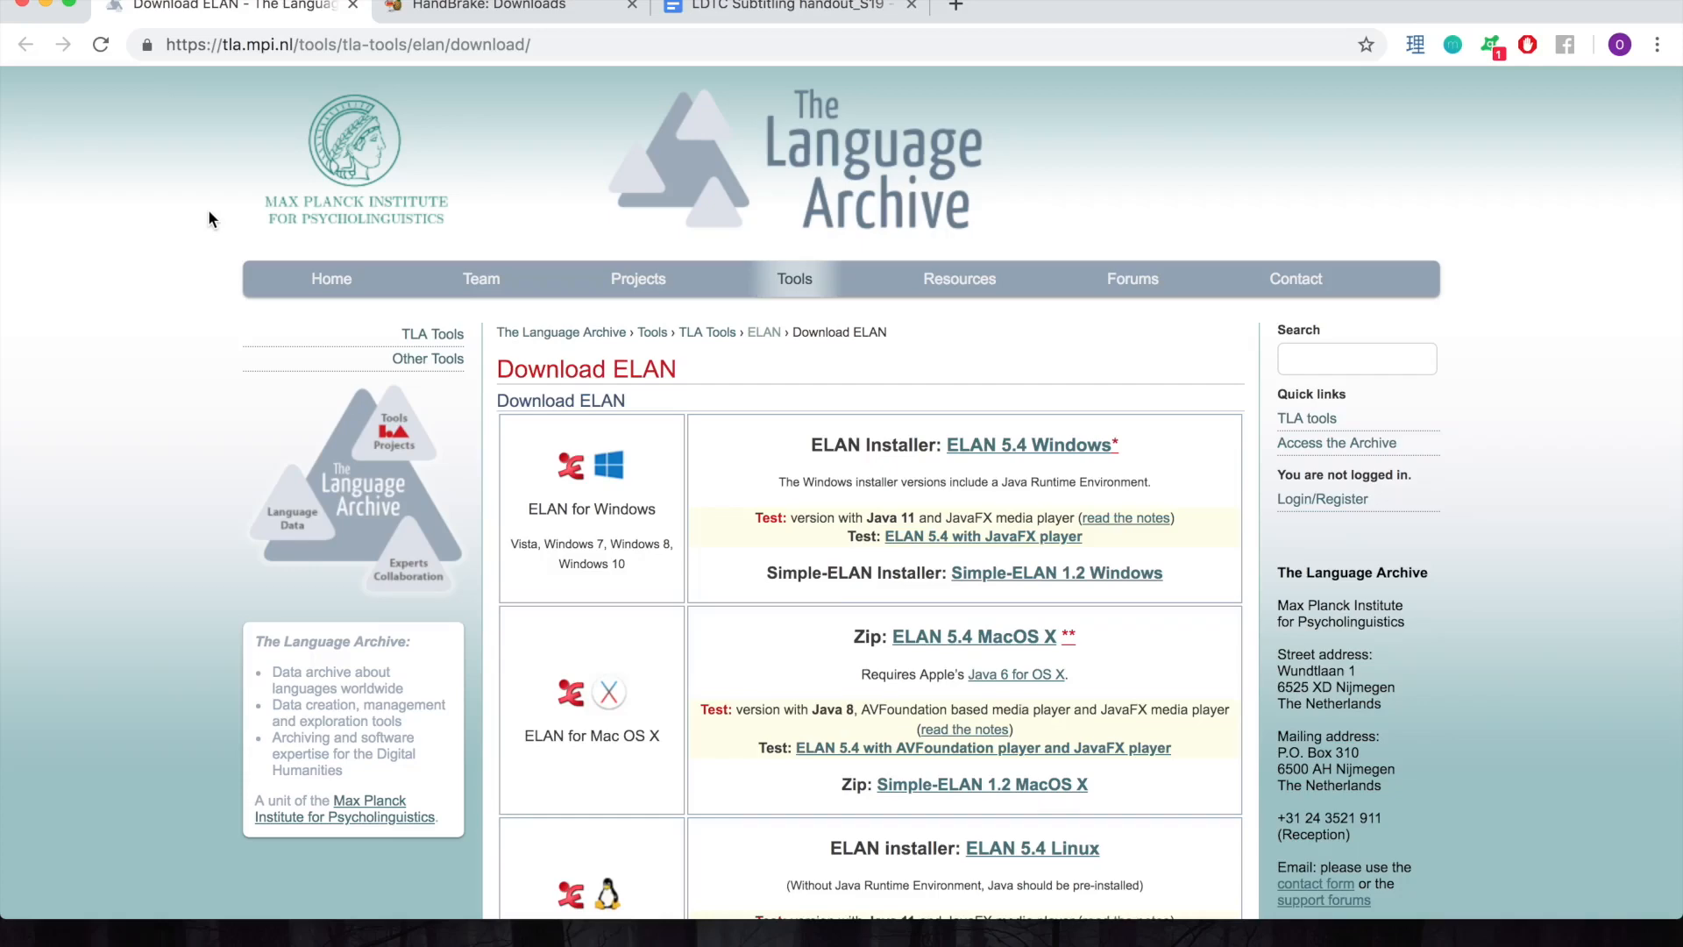
scroll(209, 216, down, 3)
scroll(210, 218, down, 3)
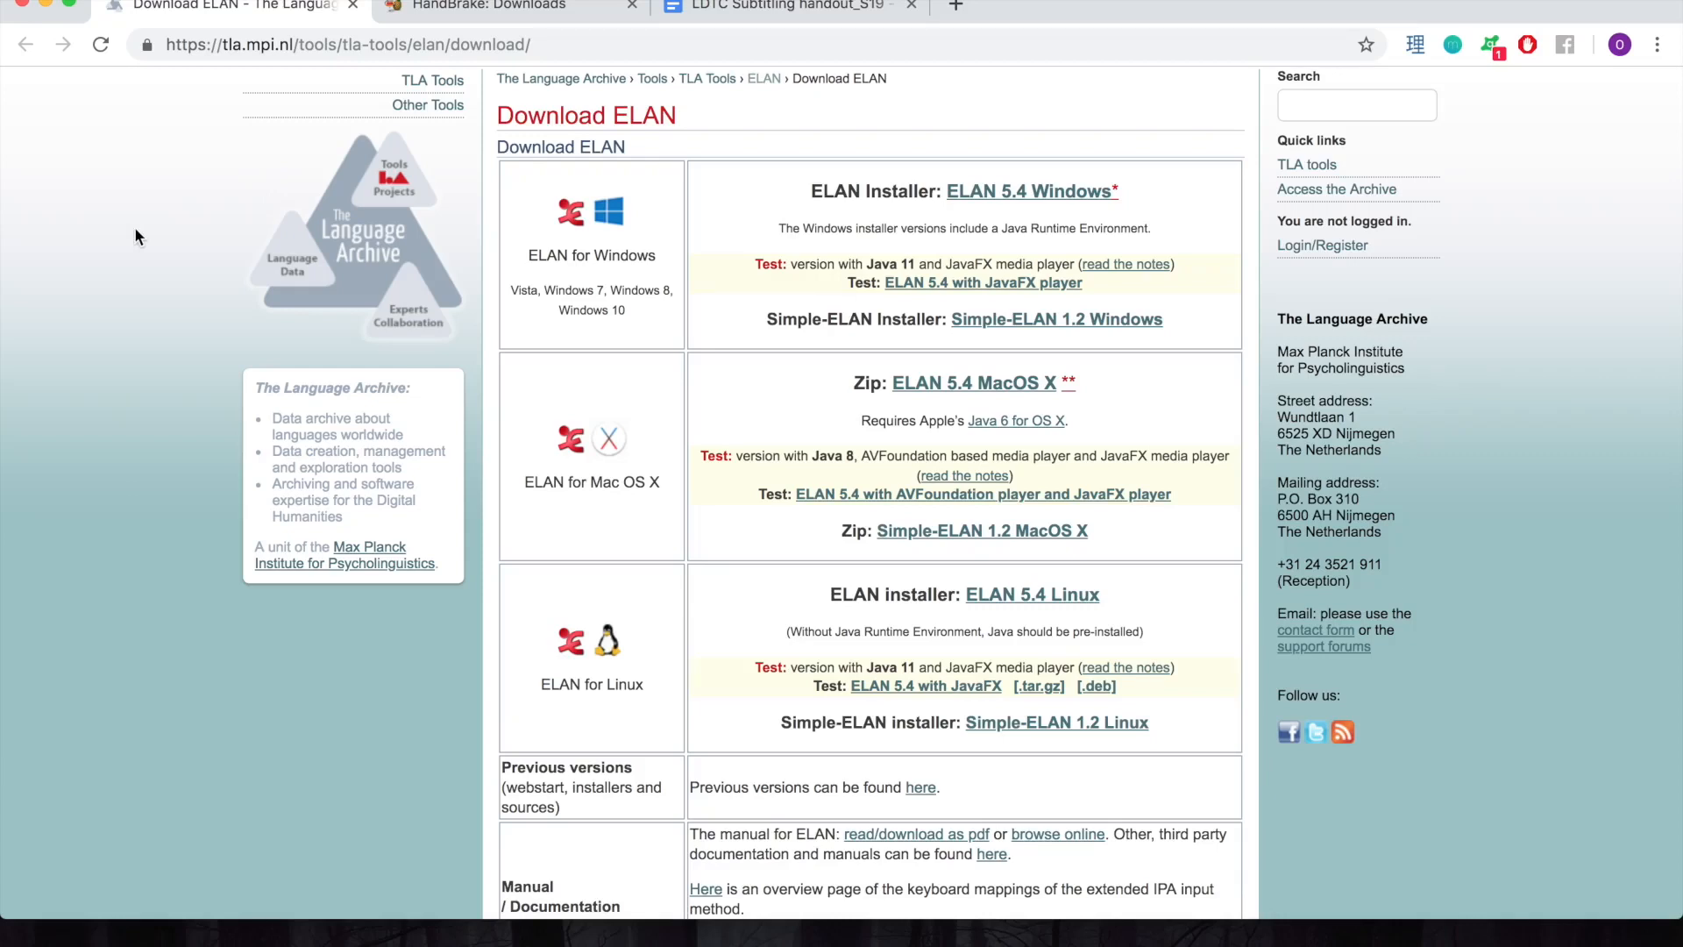
scroll(136, 235, up, 2)
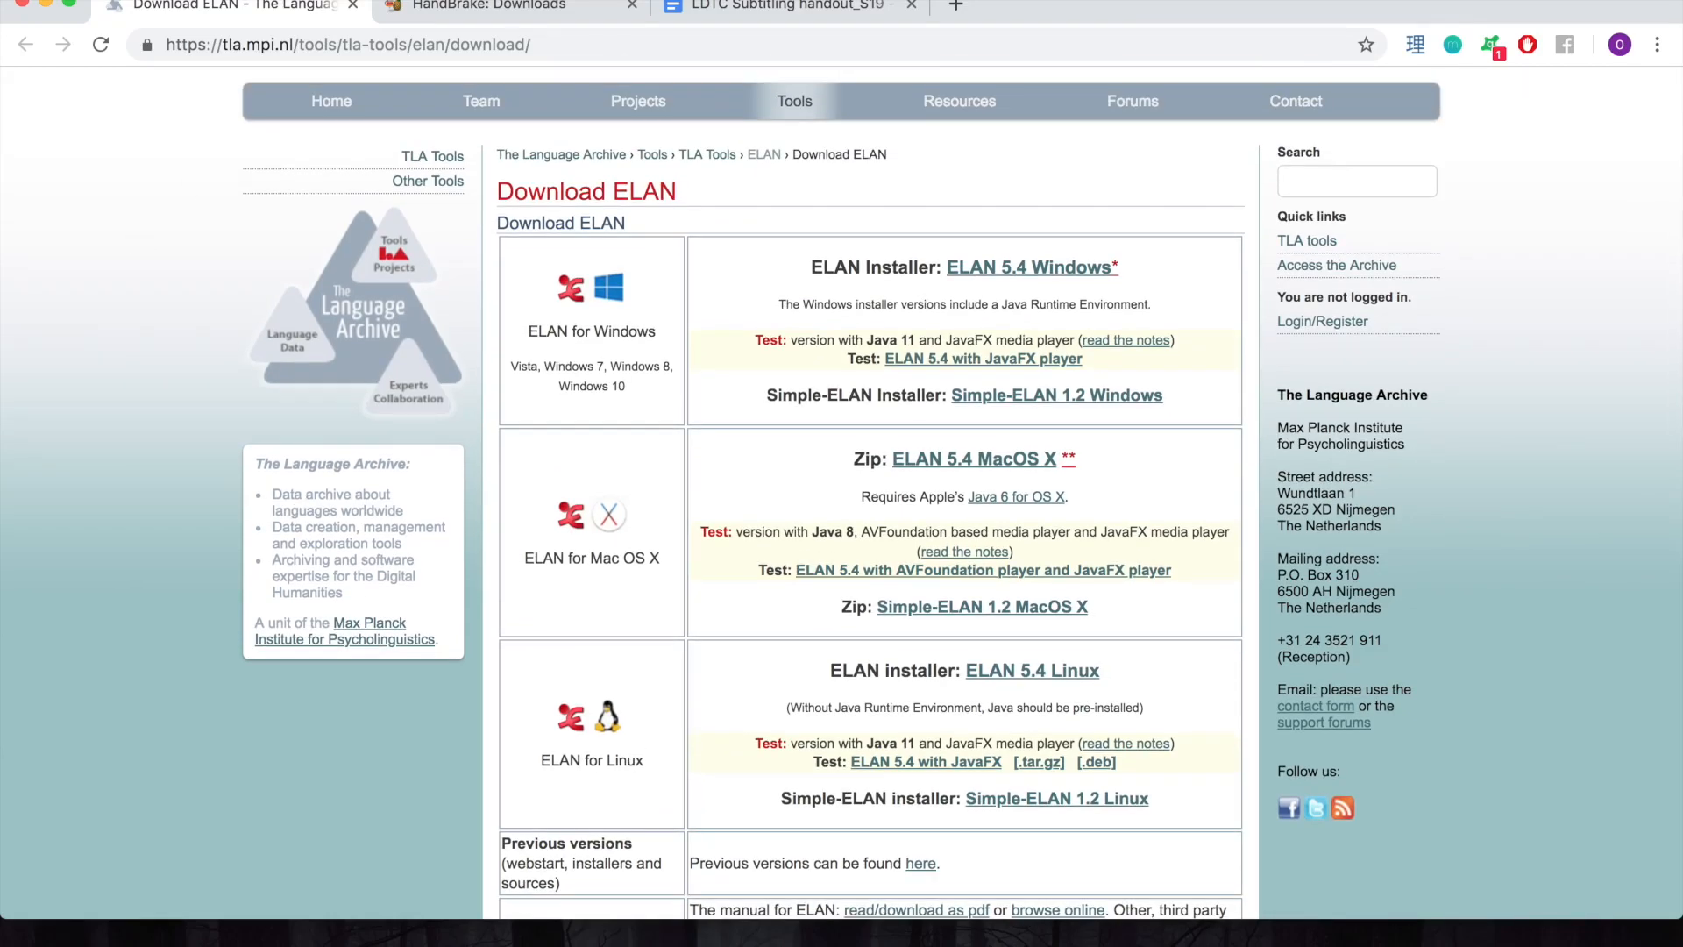
click(456, 5)
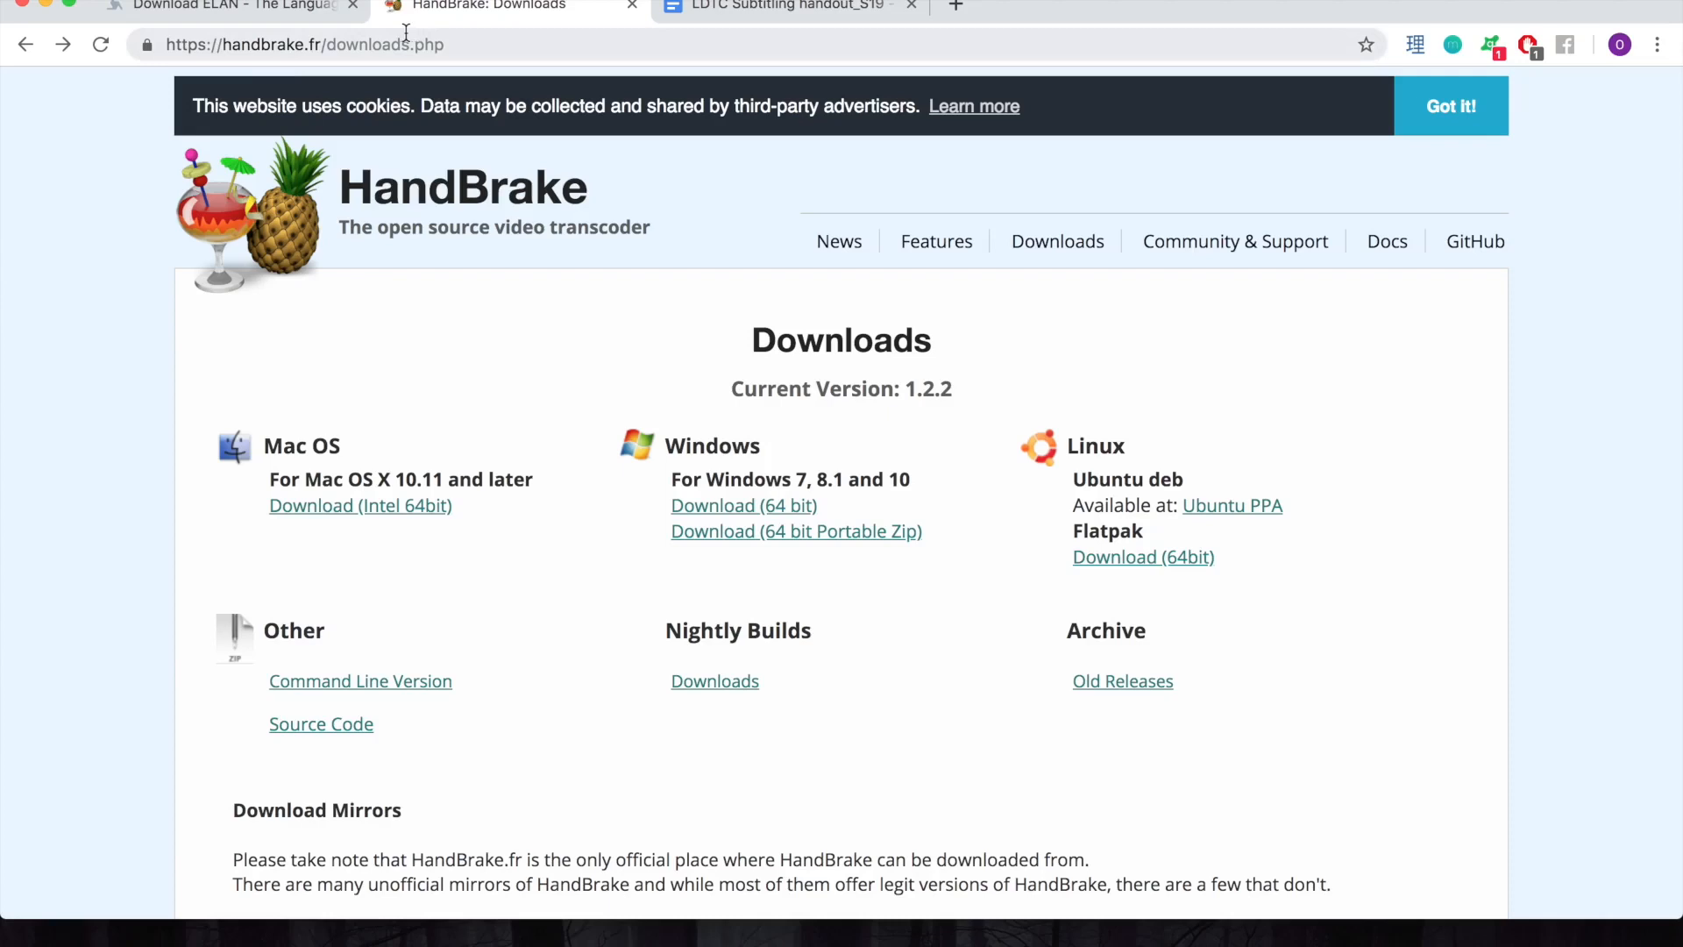
click(302, 7)
click(417, 9)
click(45, 3)
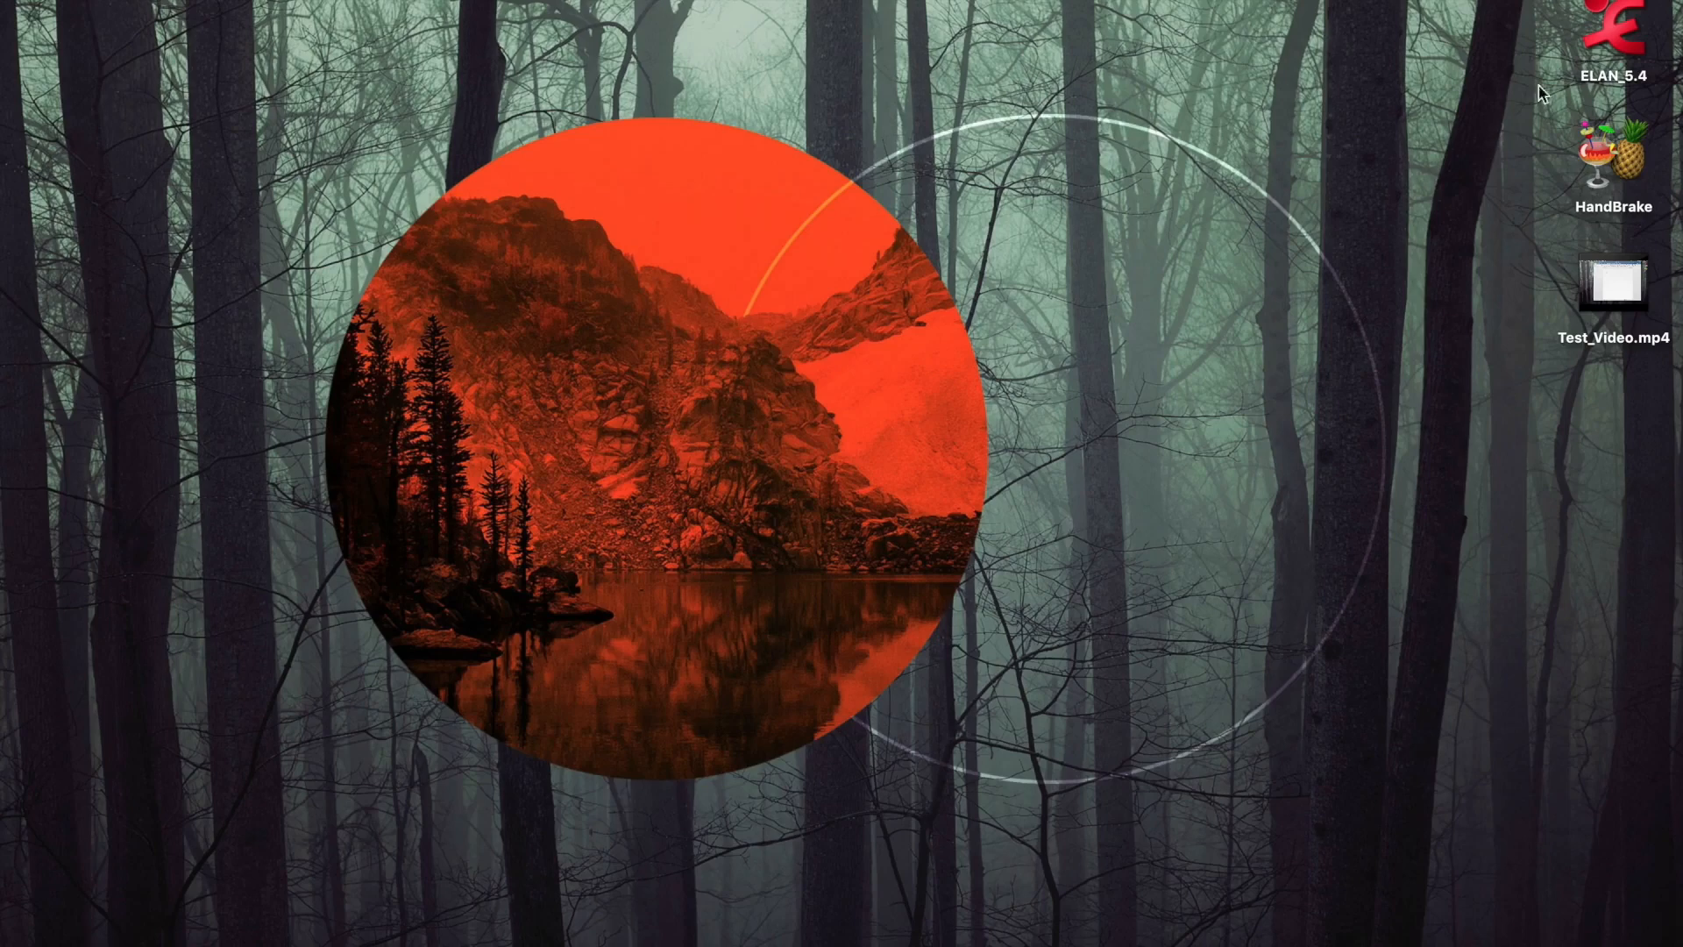
Create a new ELAN 5.4 project from the Desktop media file Test_Video.mp4 and enlarge its window
click(1633, 50)
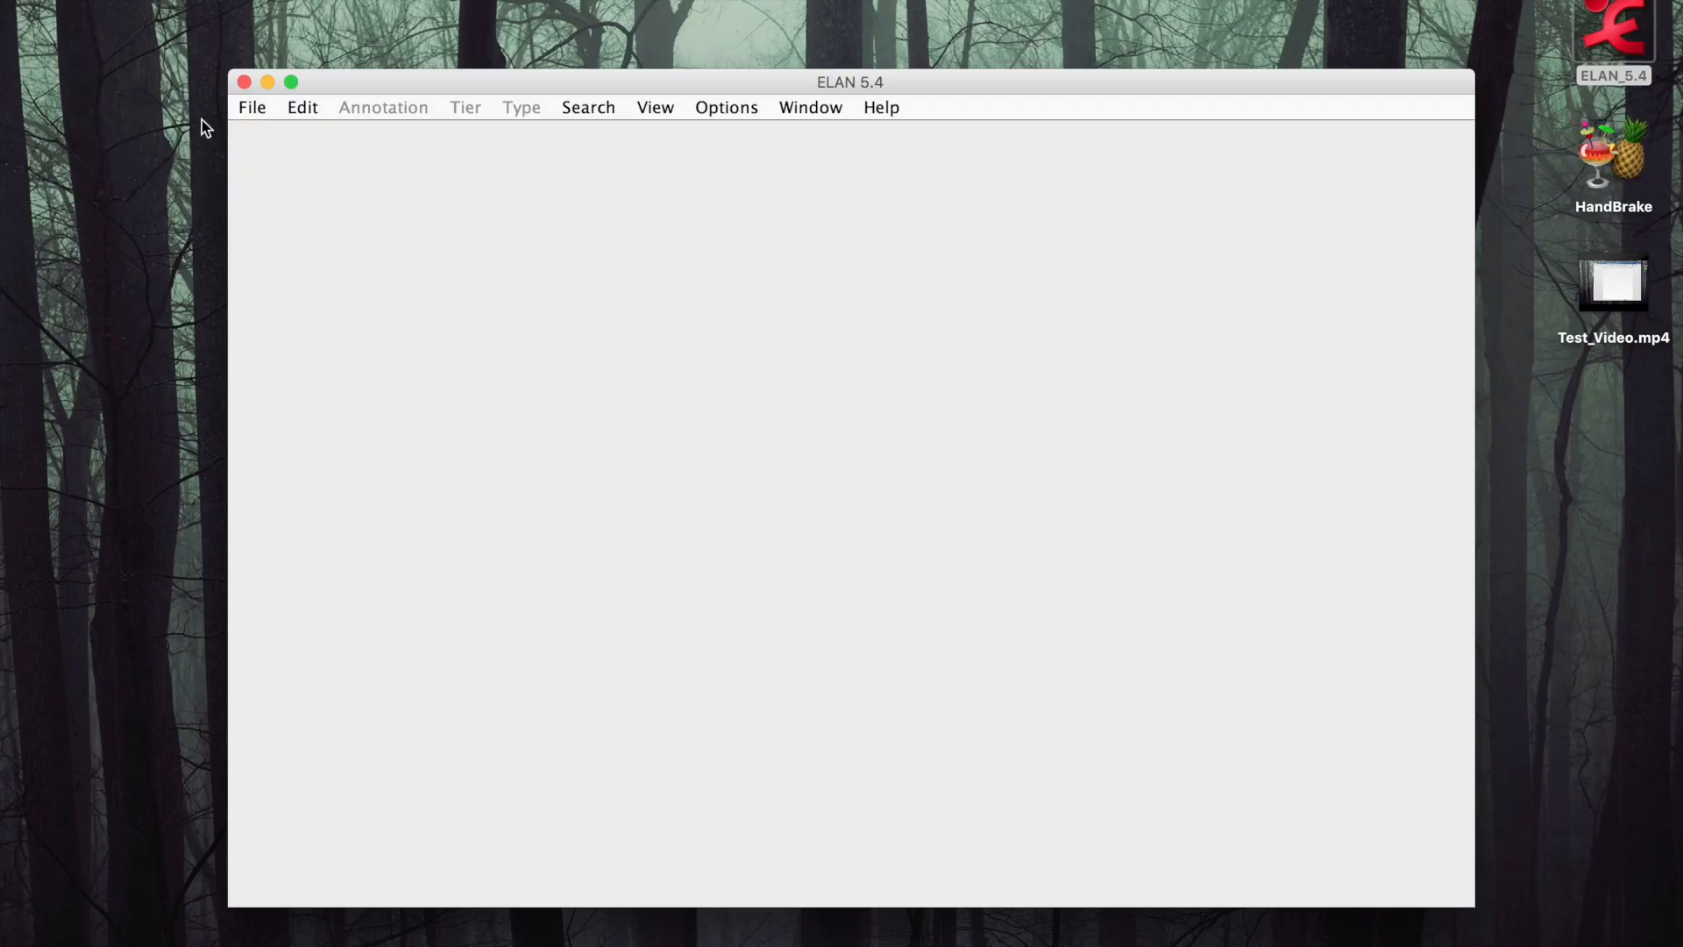
click(250, 110)
click(275, 138)
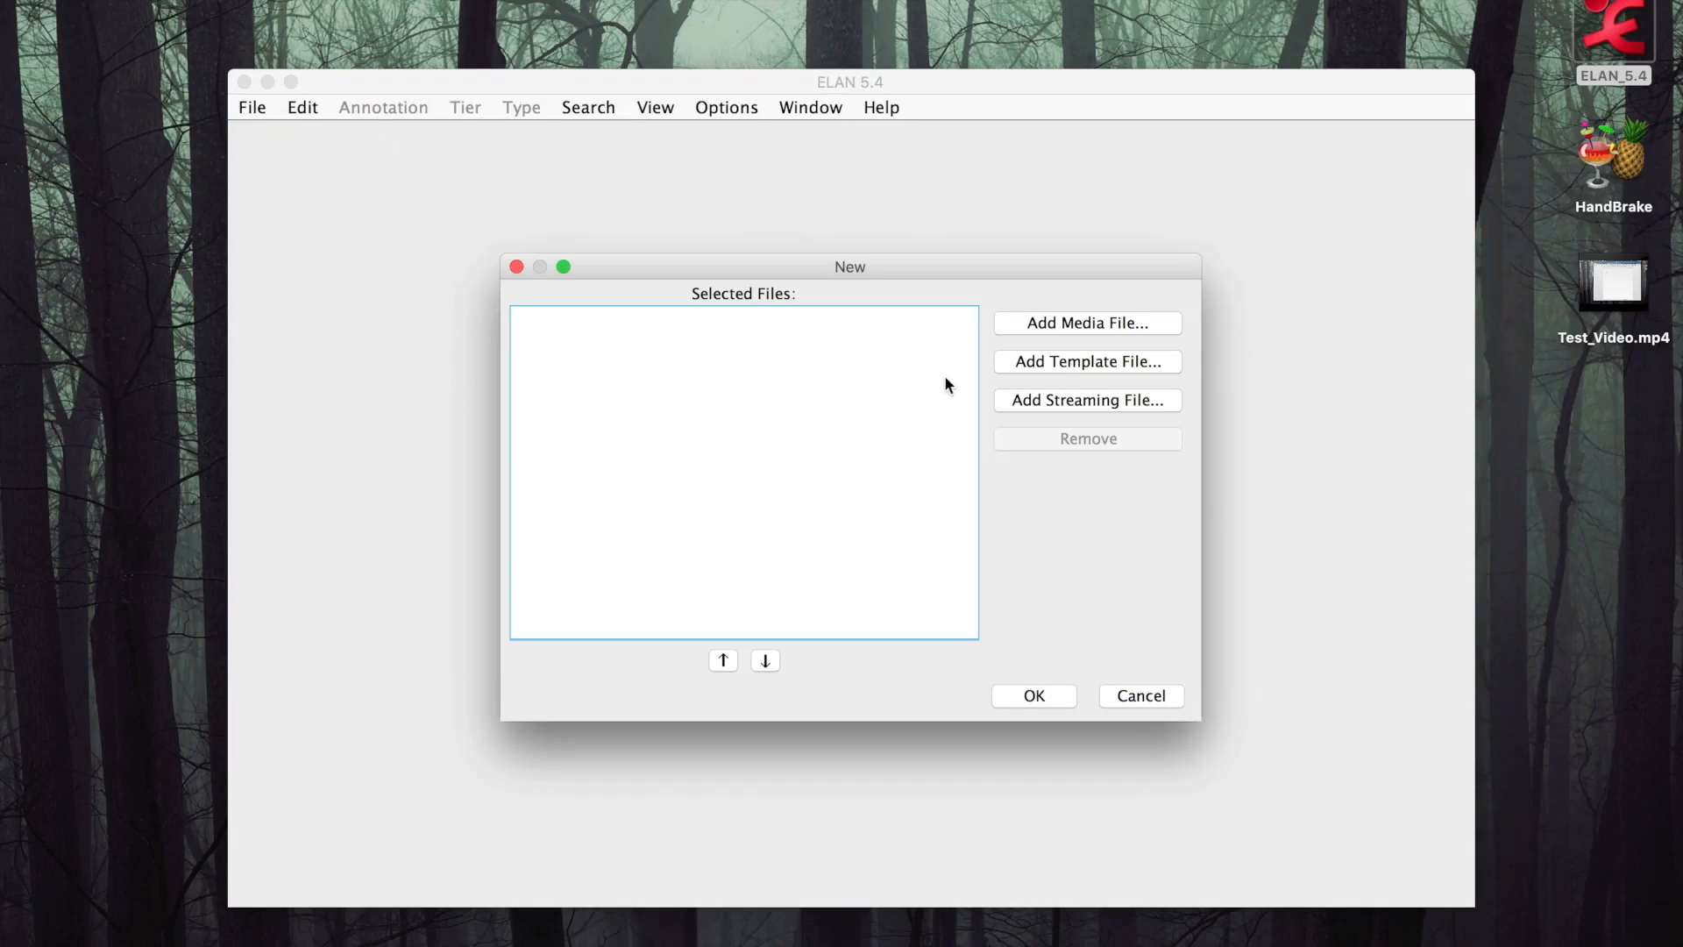
click(1060, 324)
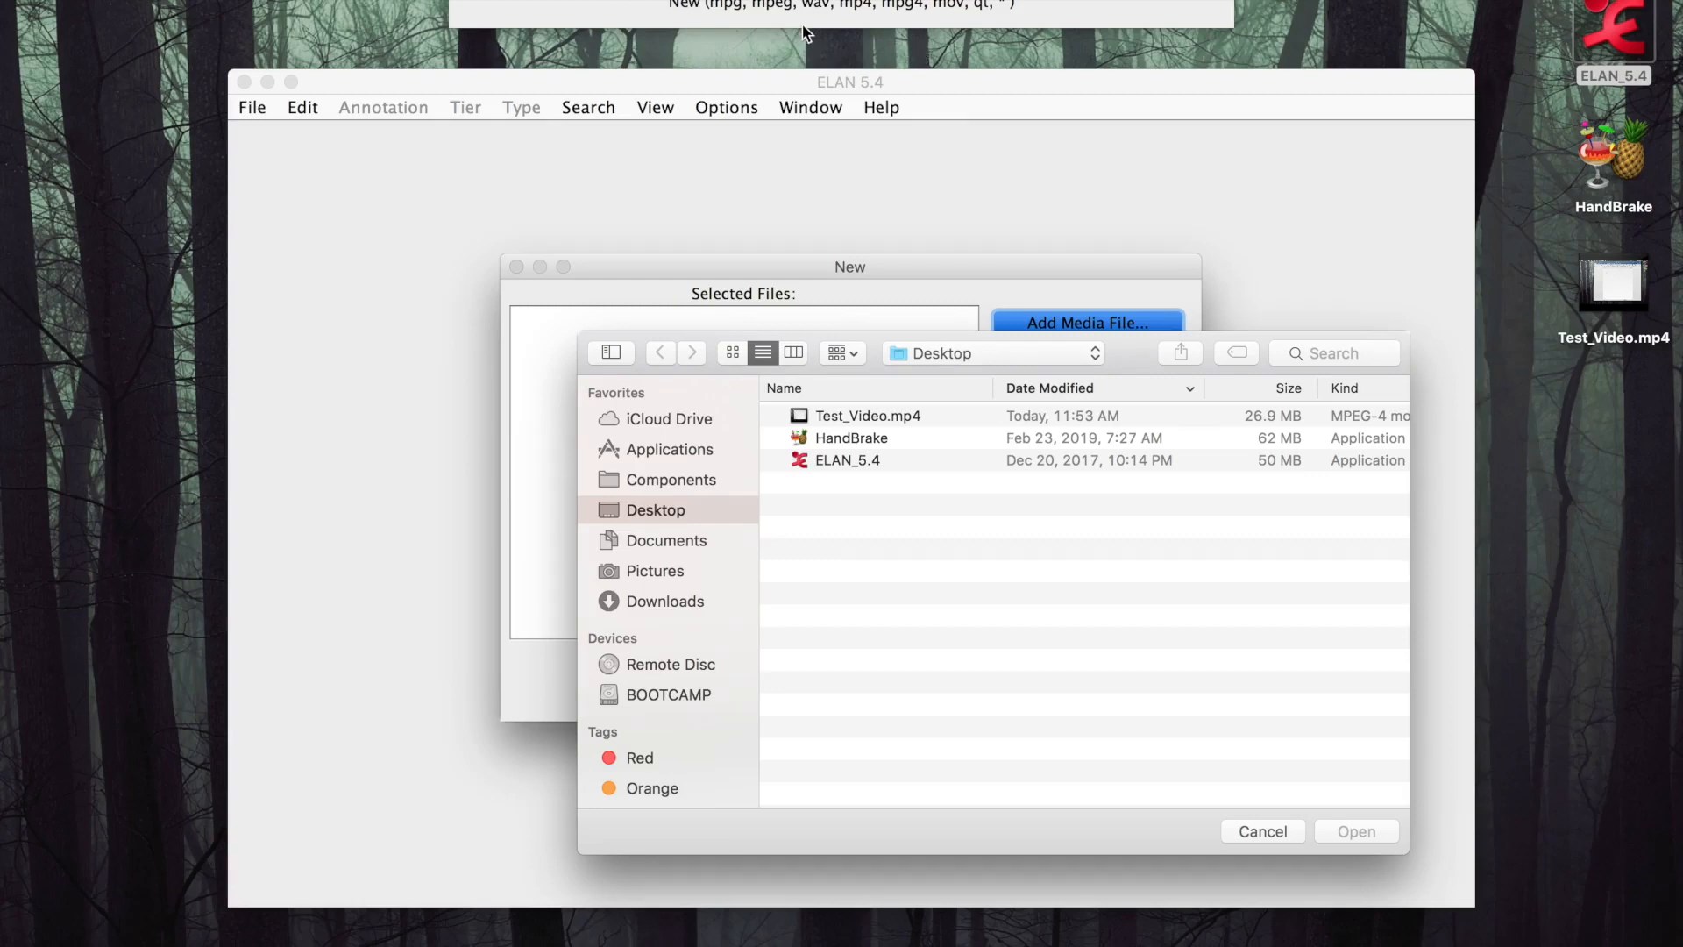
click(884, 412)
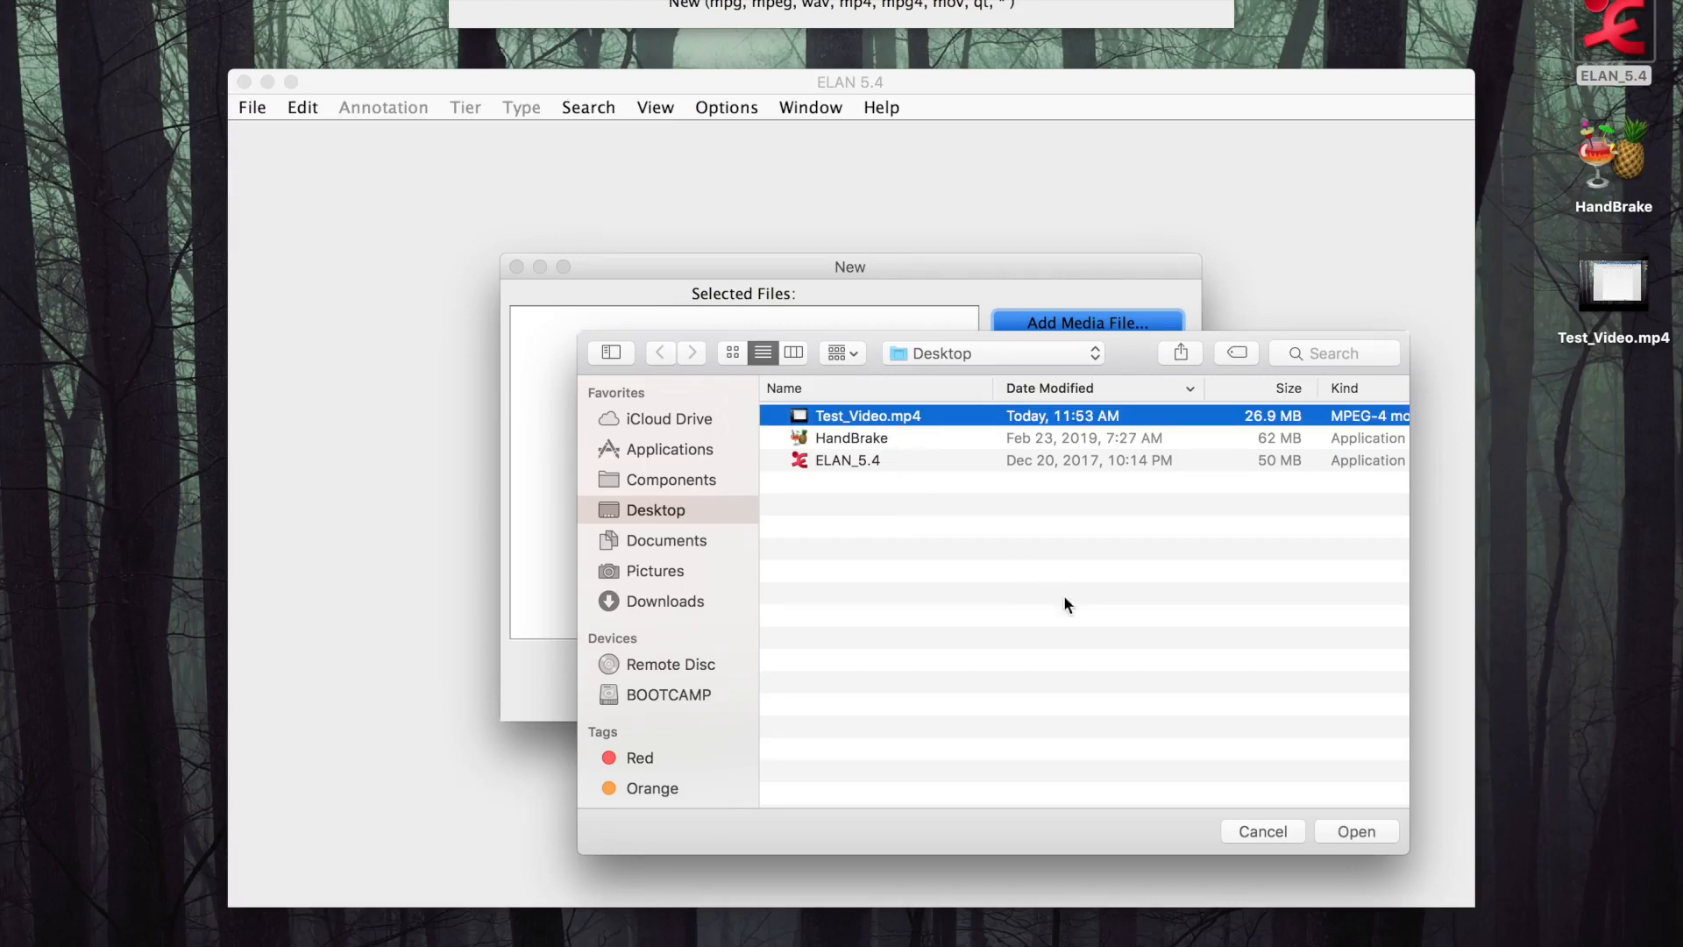
click(1360, 829)
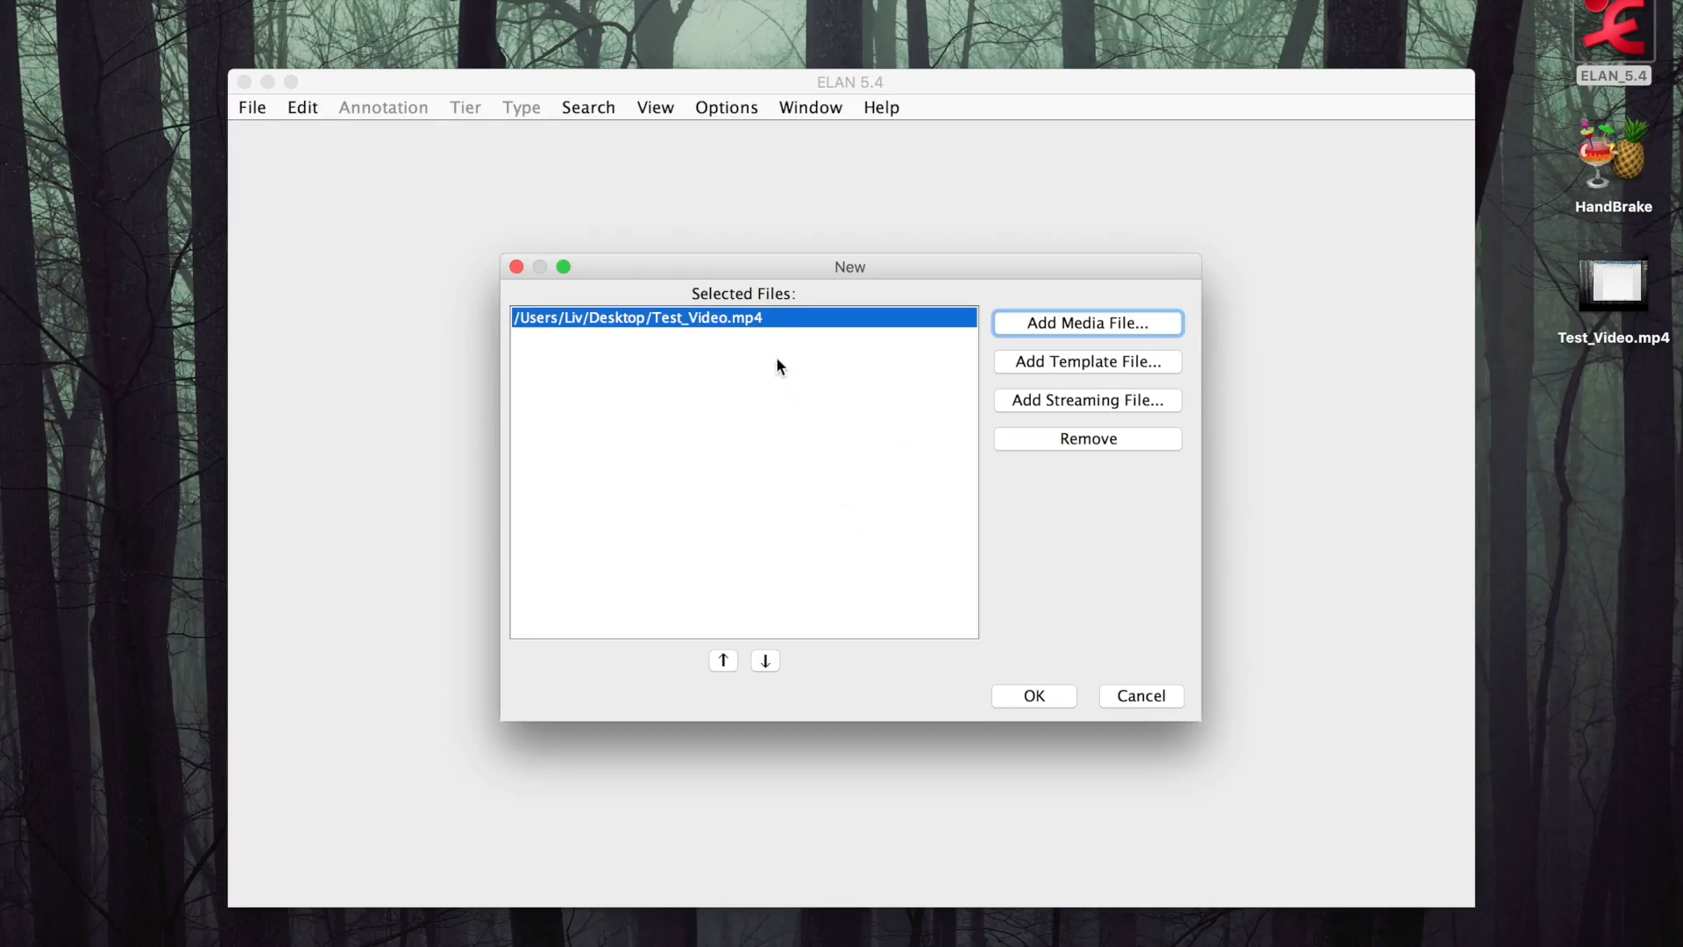
click(1034, 696)
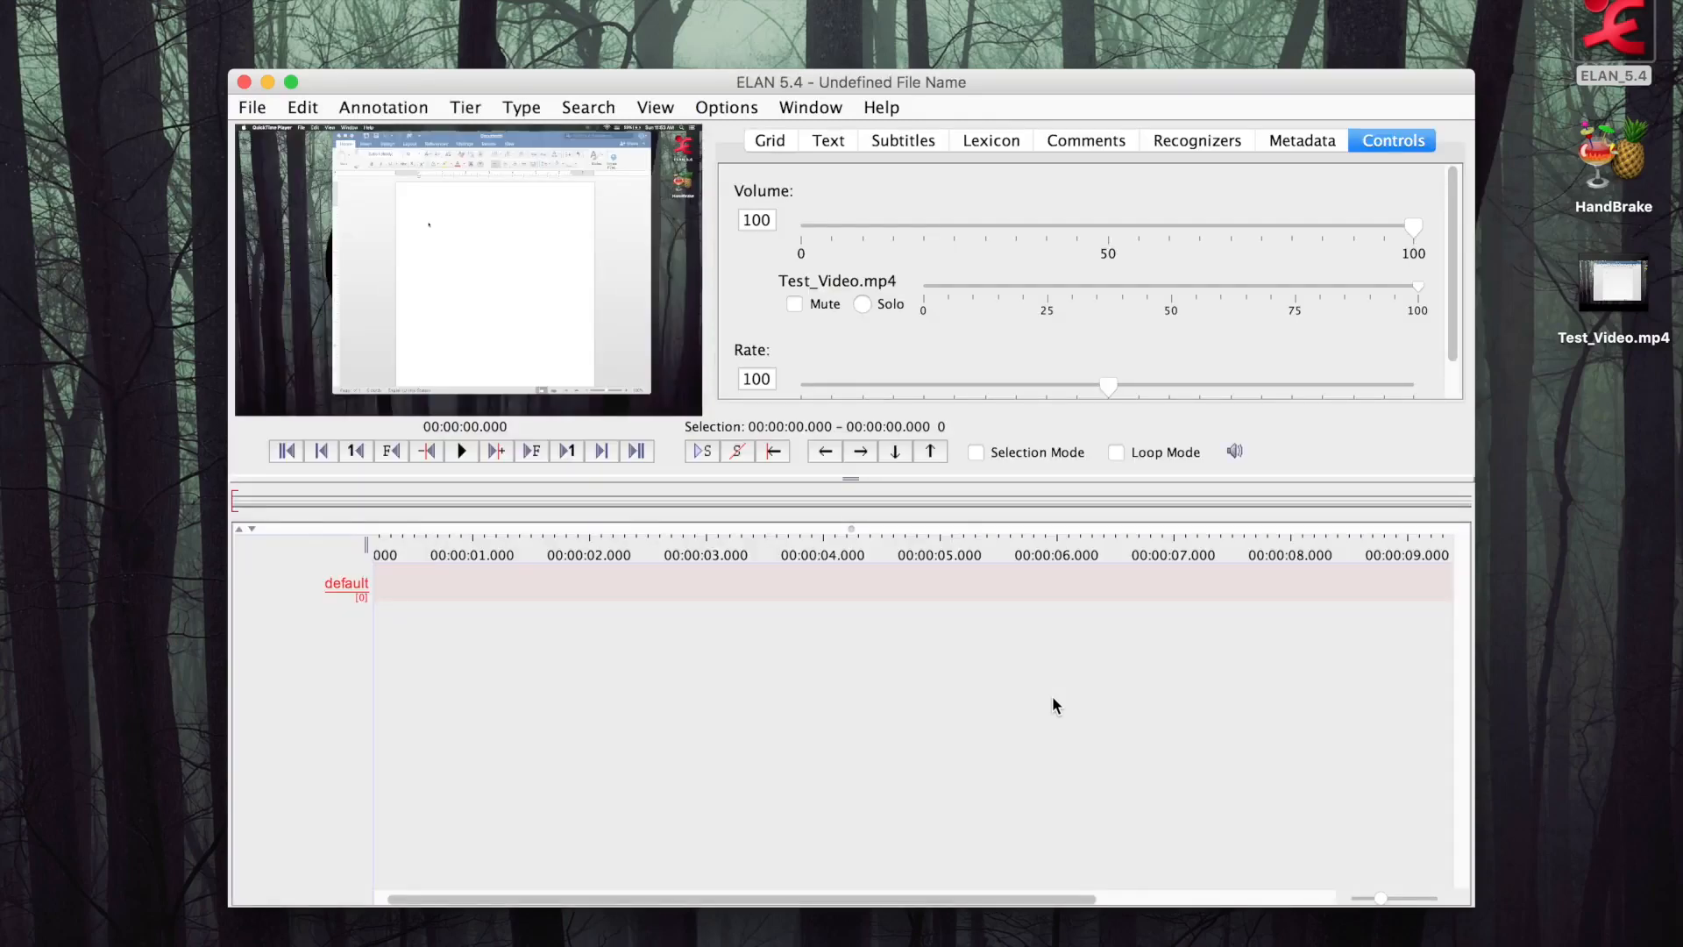
drag(980, 74, 847, 4)
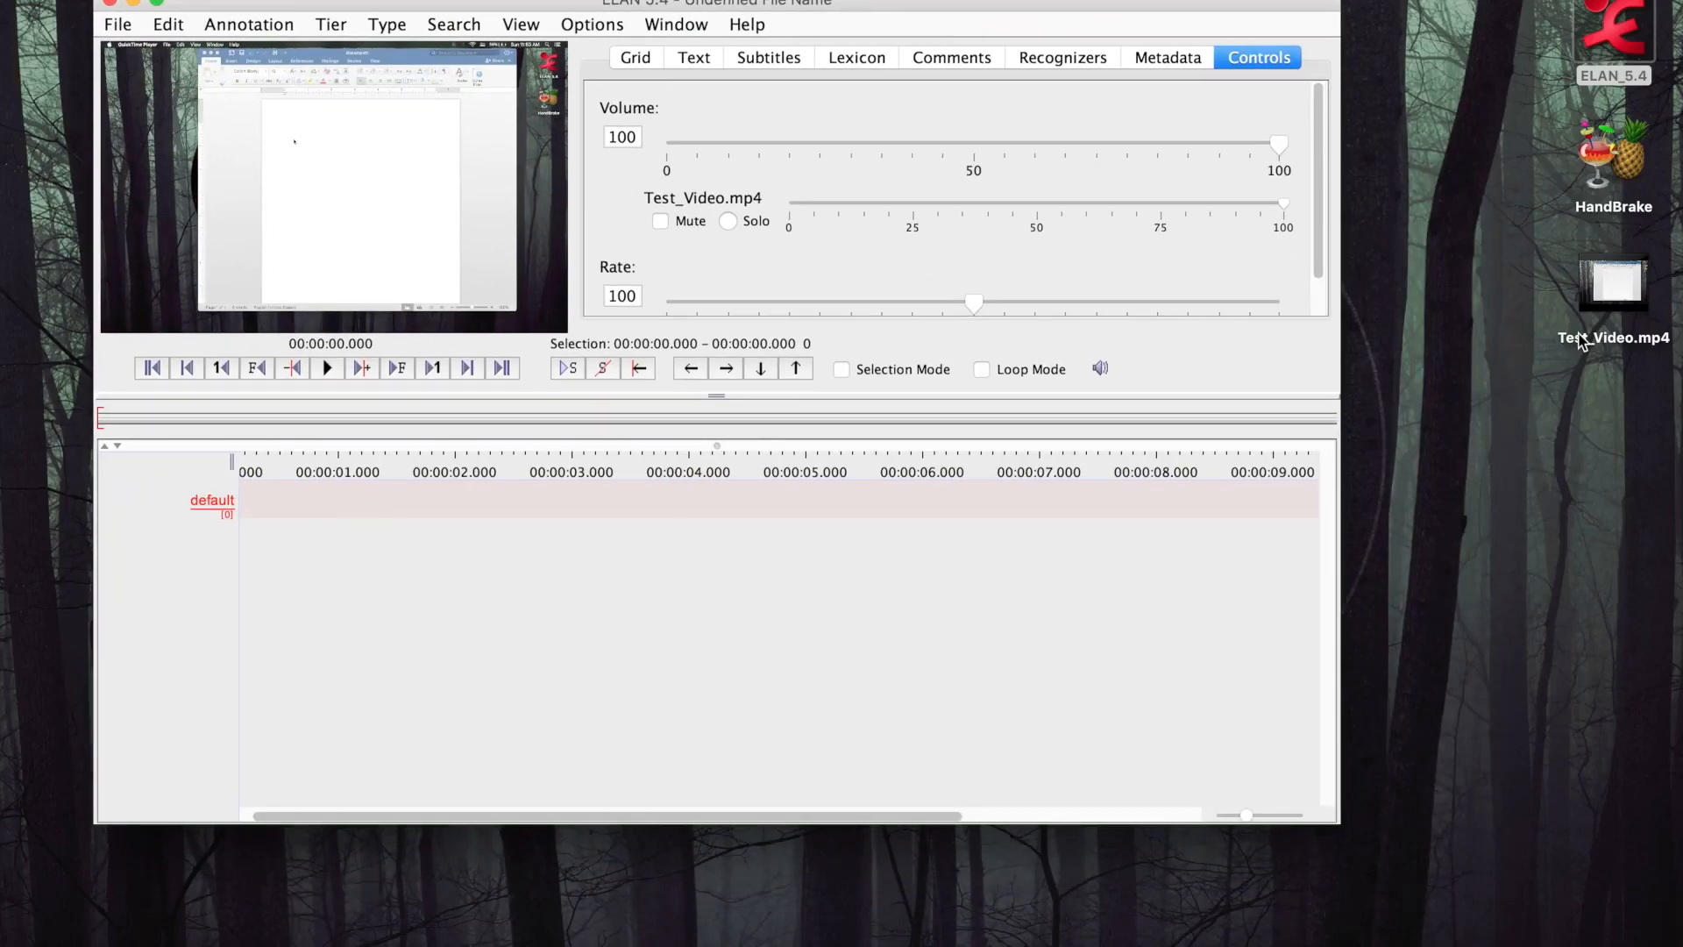
drag(1339, 822, 1514, 945)
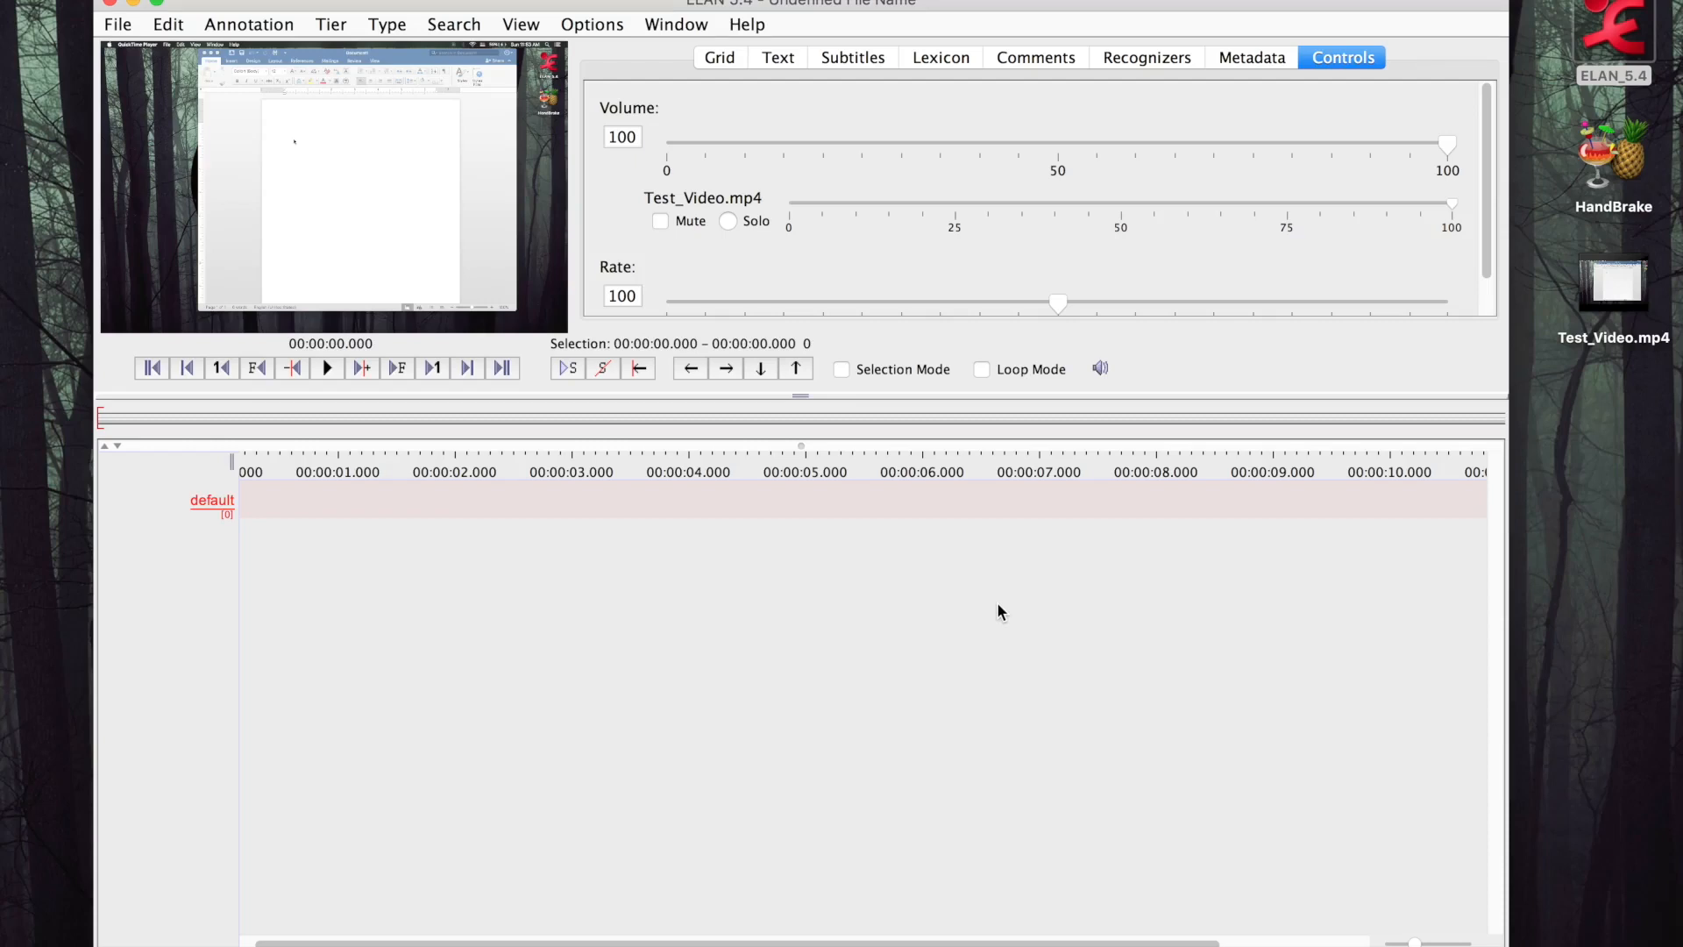
click(120, 25)
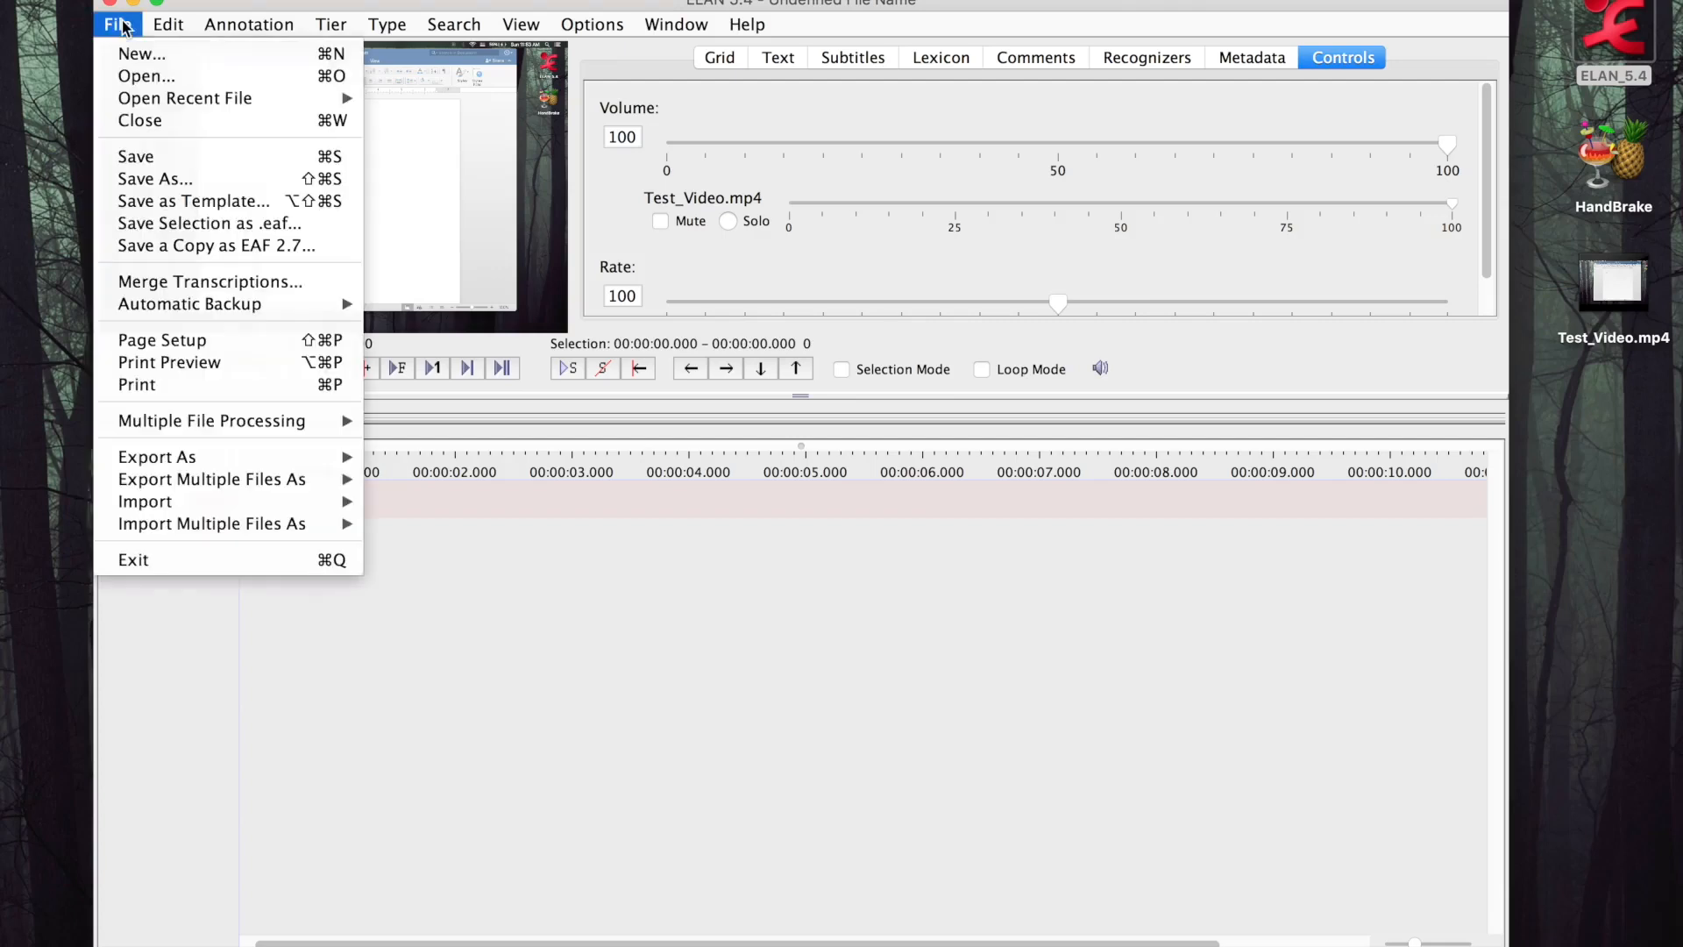
mouse_move(179, 303)
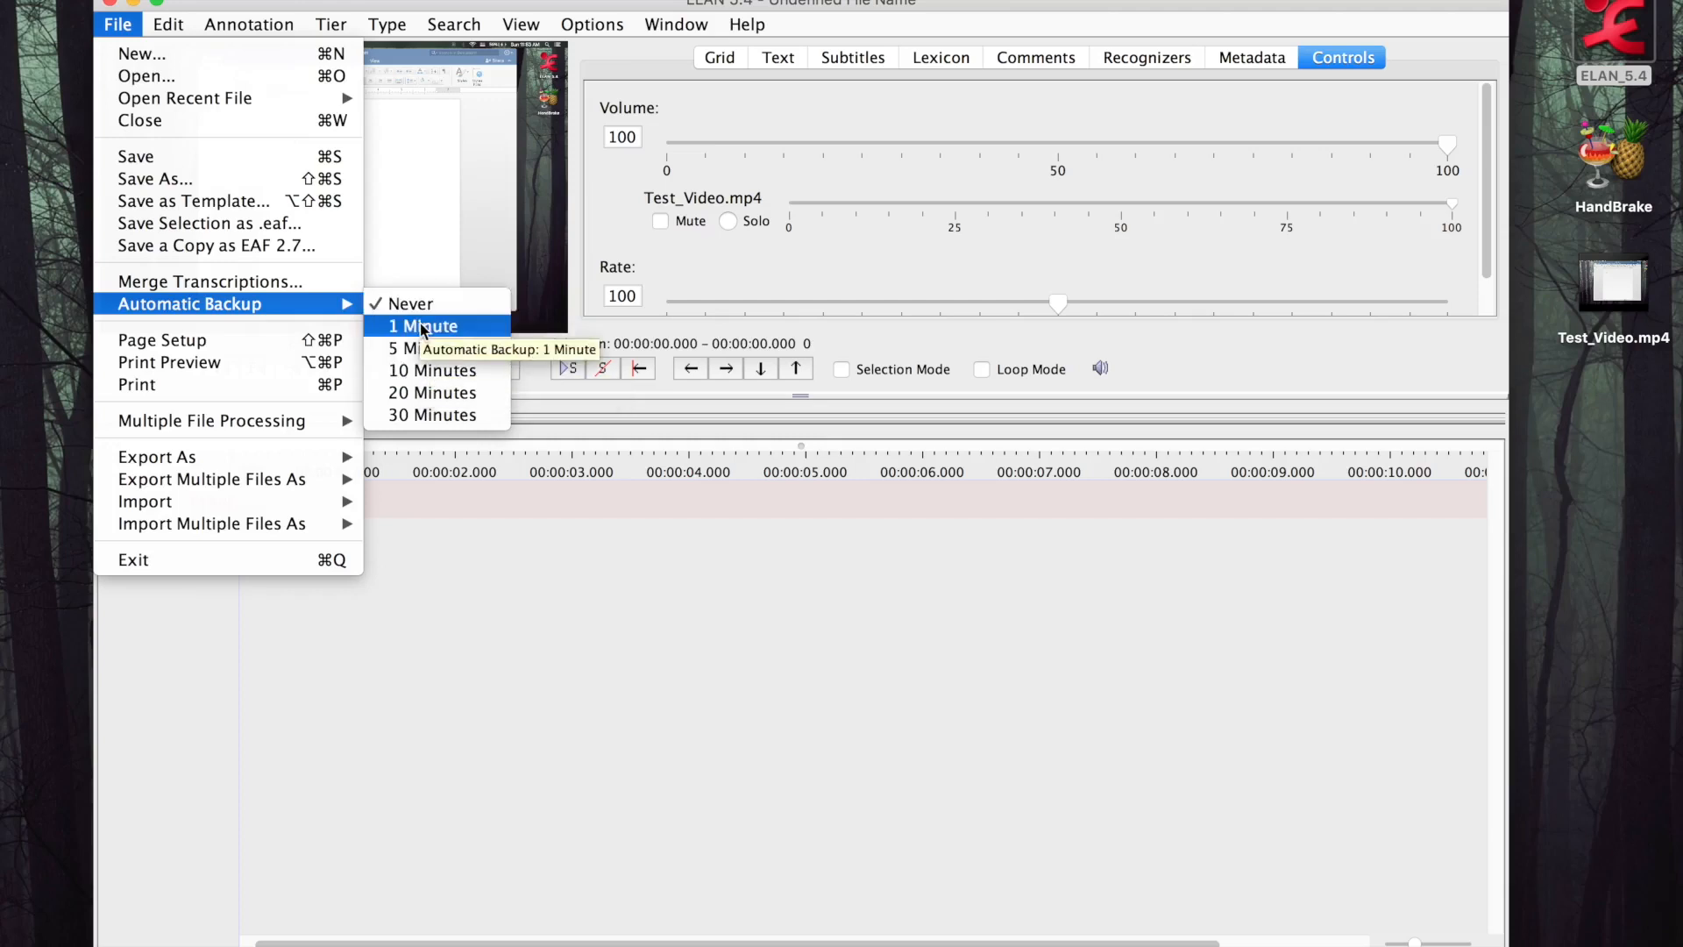
click(479, 664)
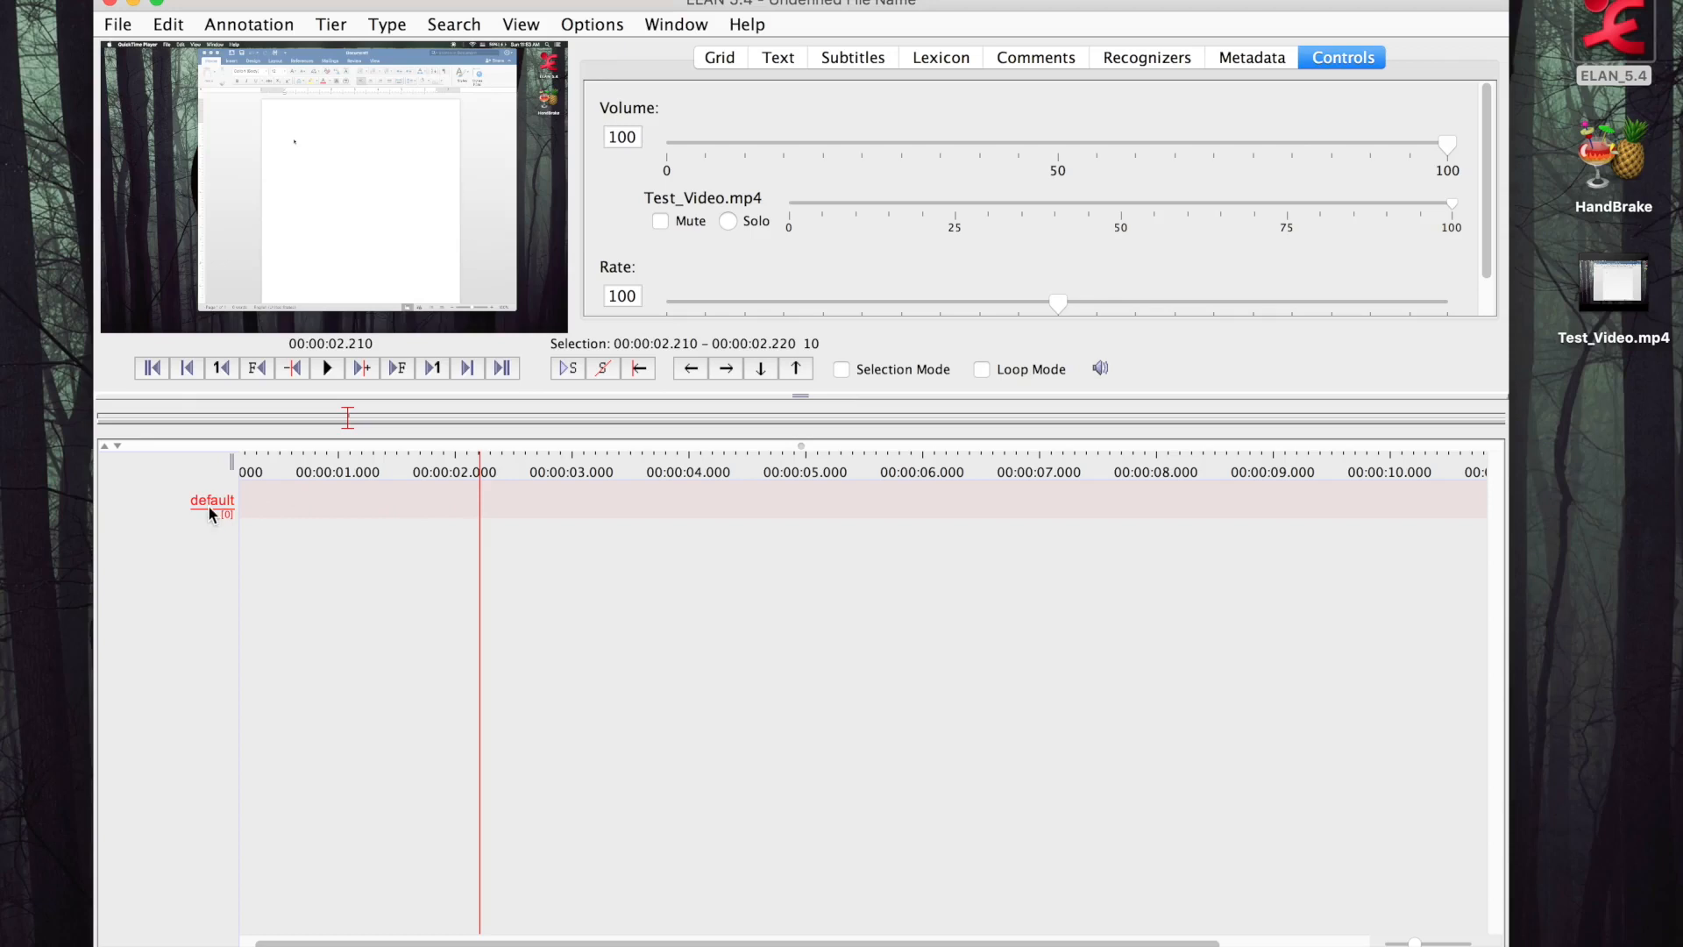
Rename the default tier to English in the tier attributes
mouse_move(211, 511)
click(331, 24)
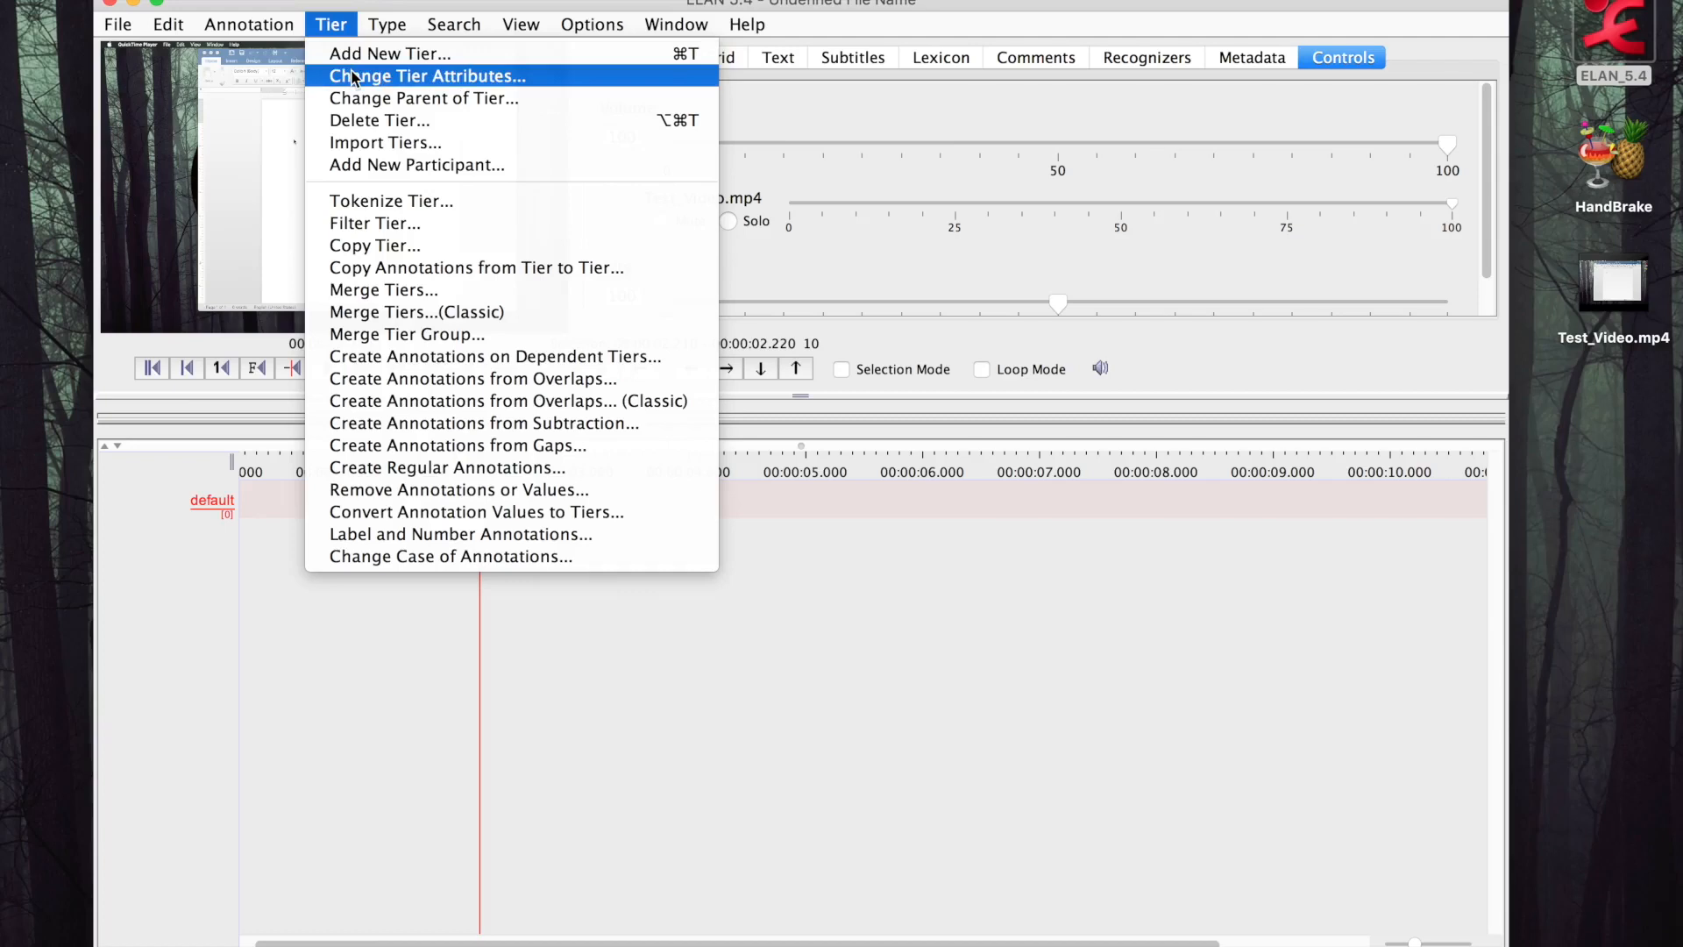
click(550, 80)
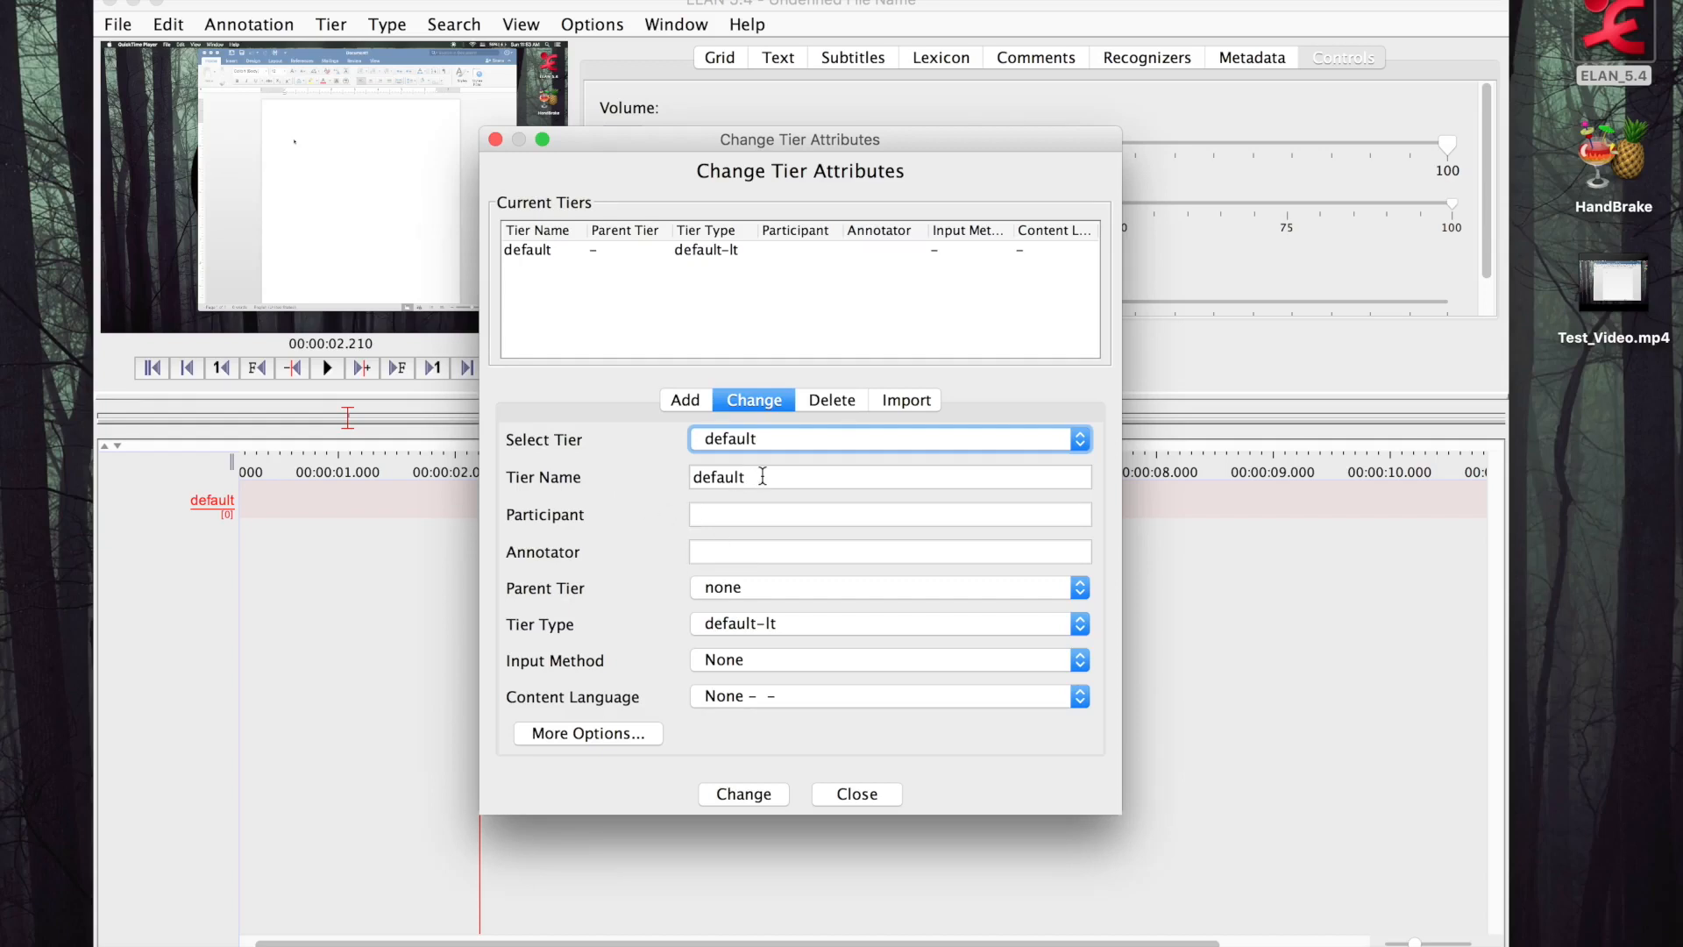
drag(763, 476, 619, 469)
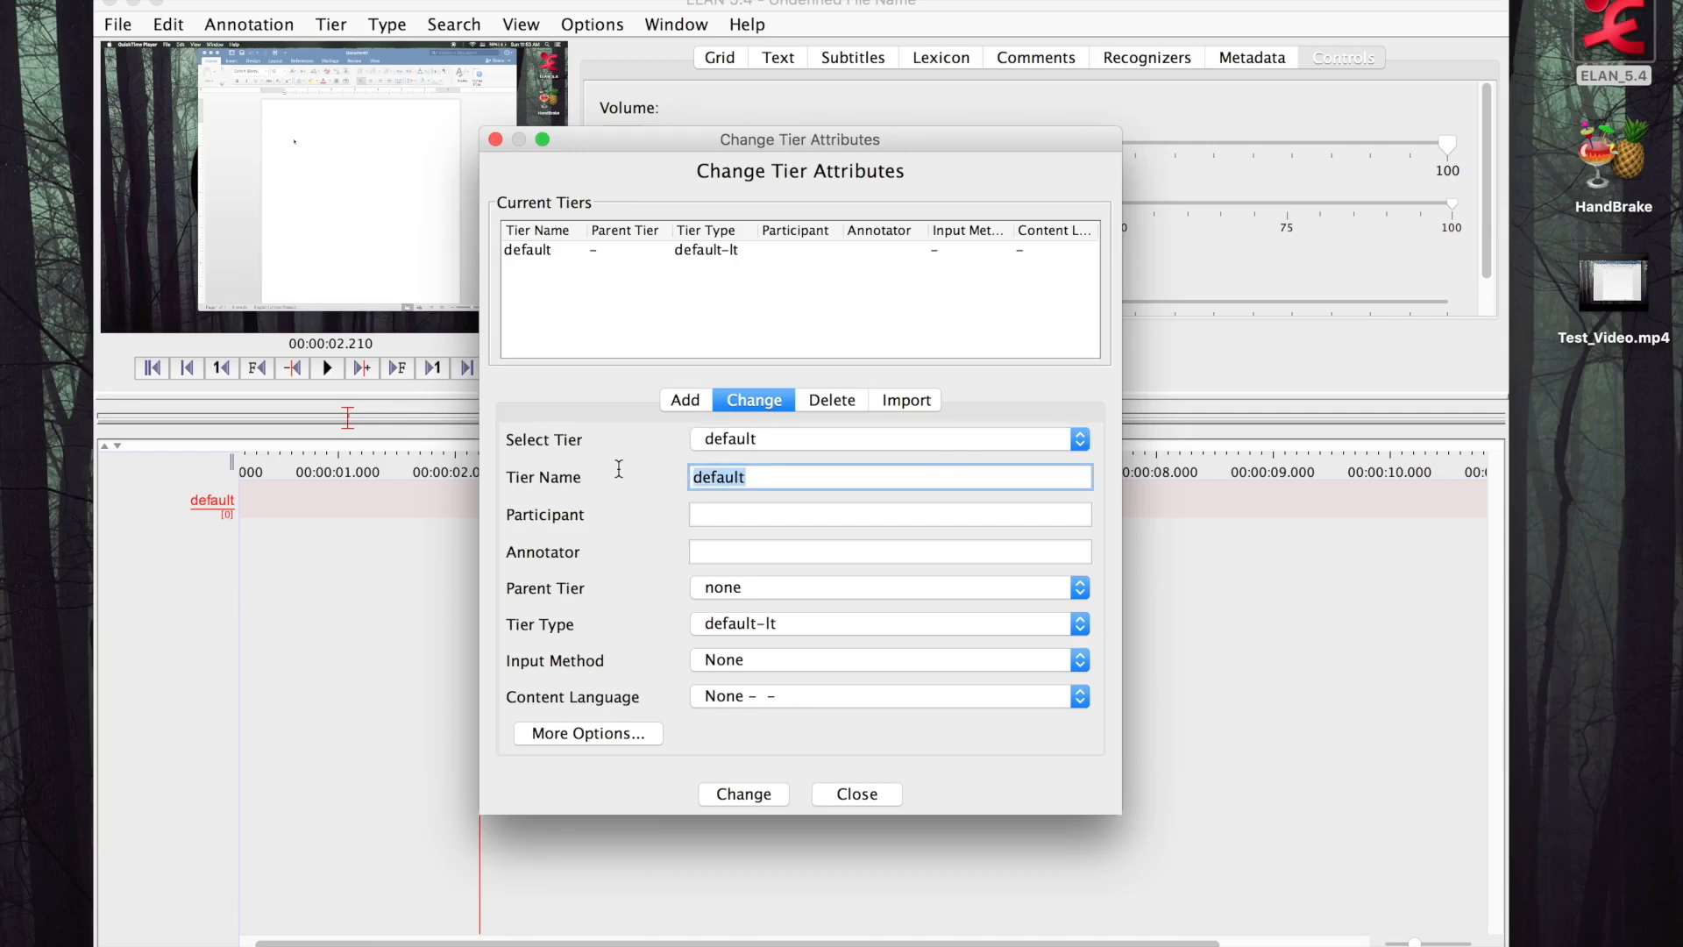
text(English)
click(734, 797)
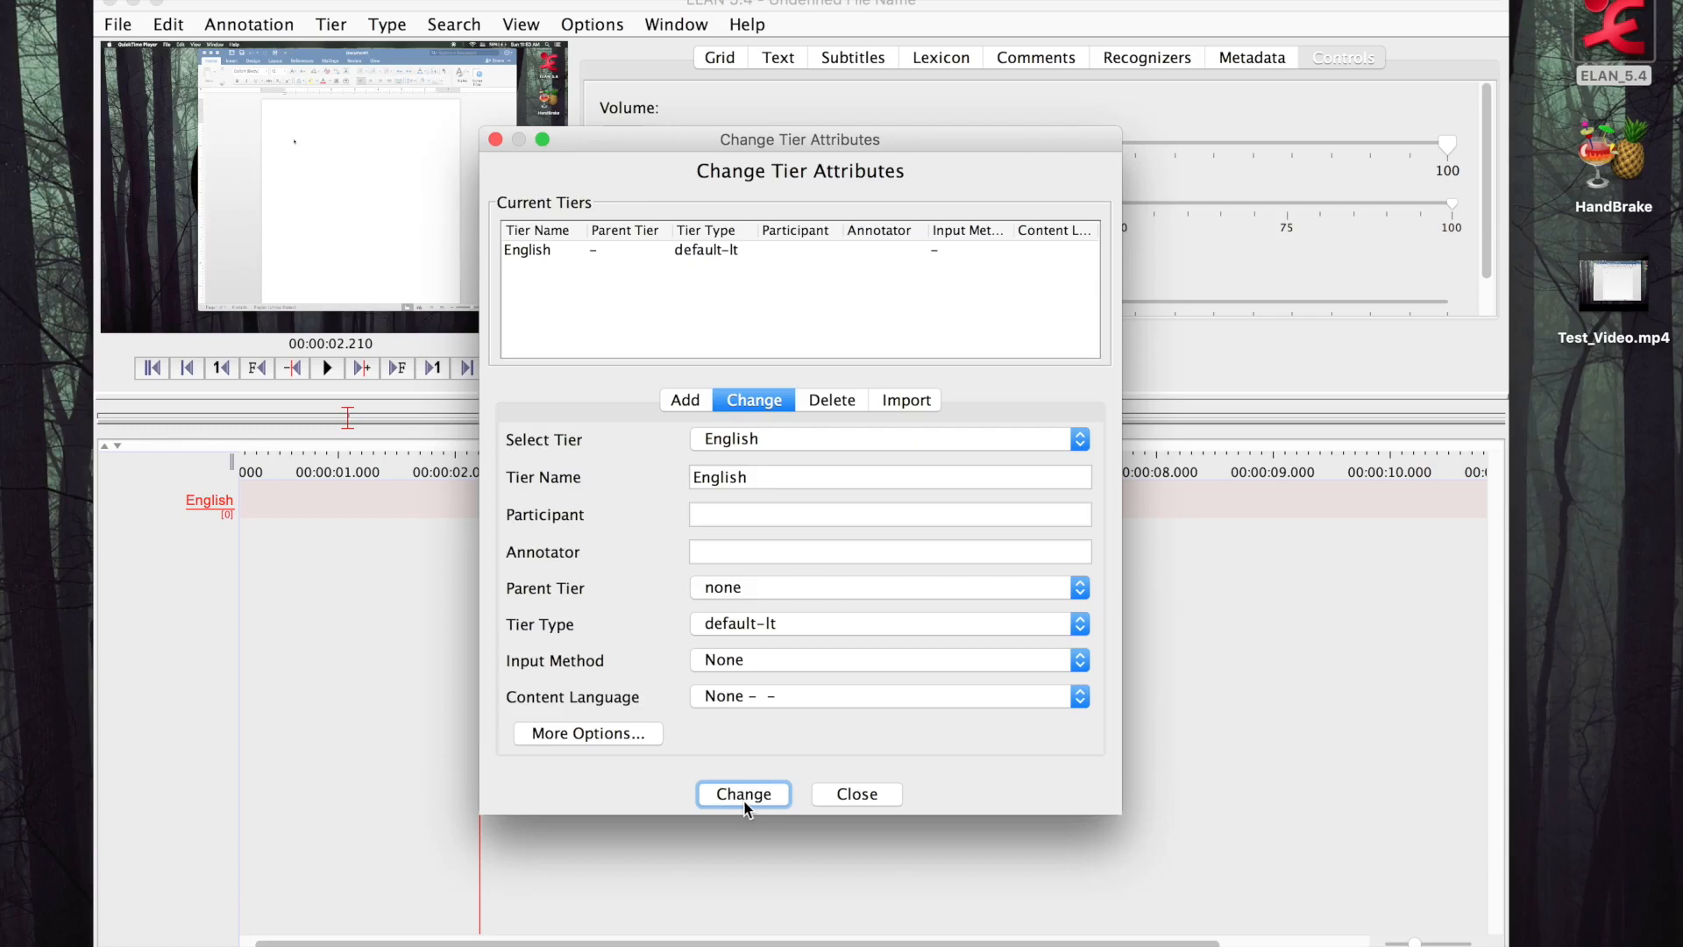
click(847, 795)
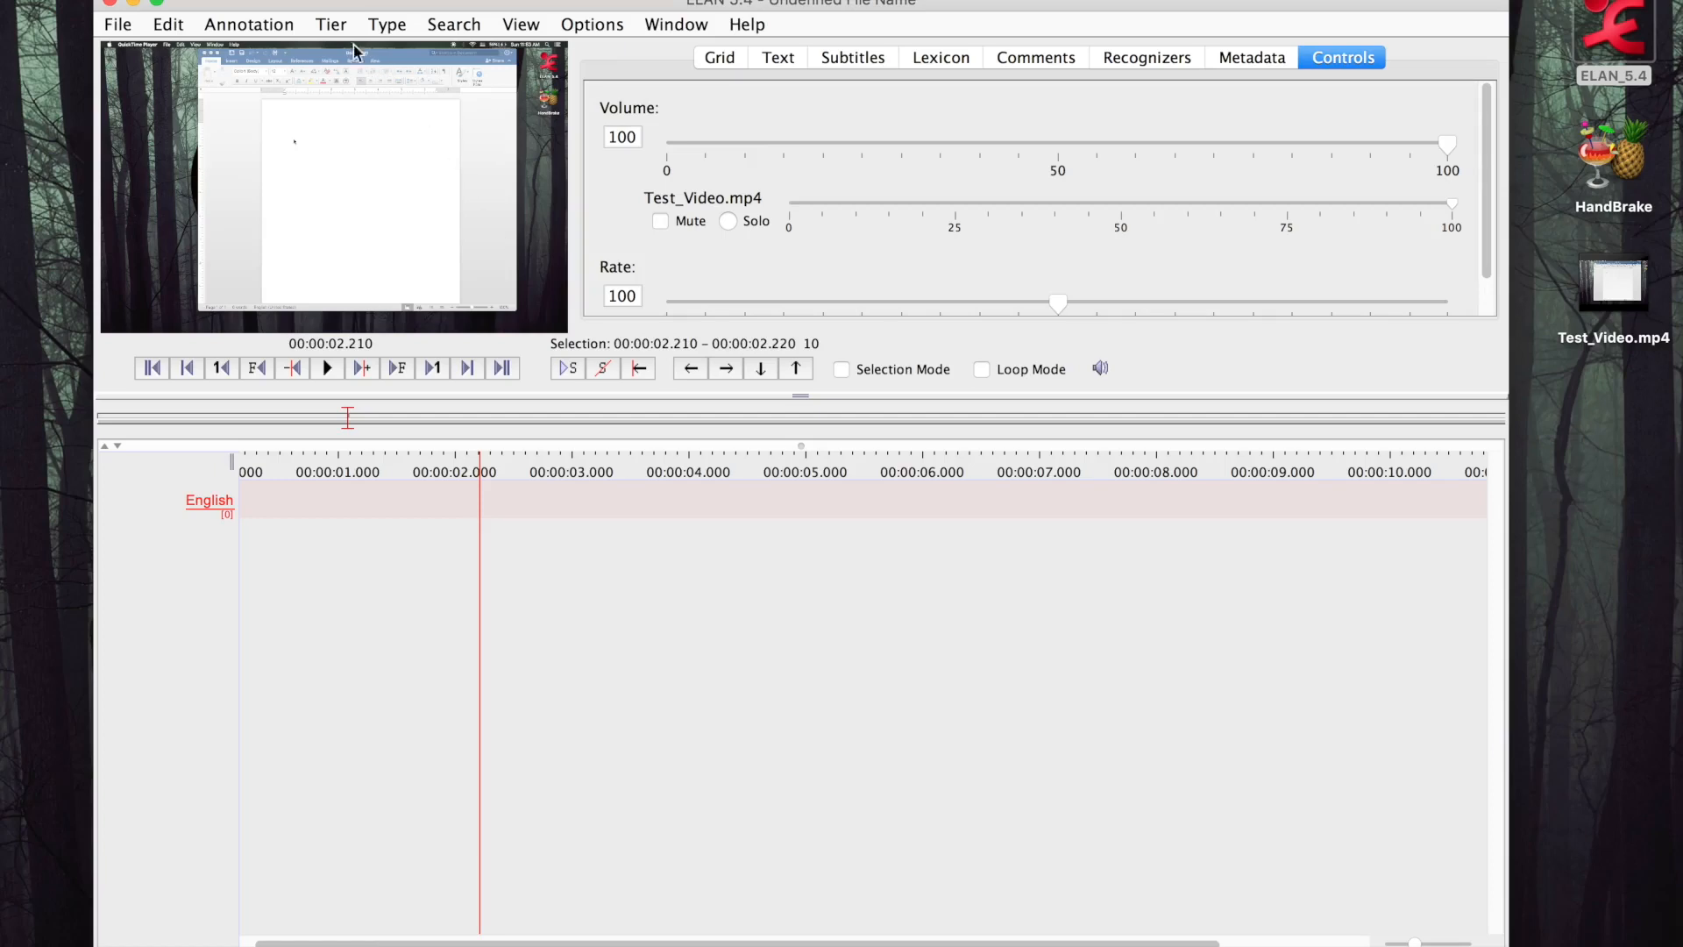
Add a new tier named Japanese with no parent tier and the default-lt type
click(331, 25)
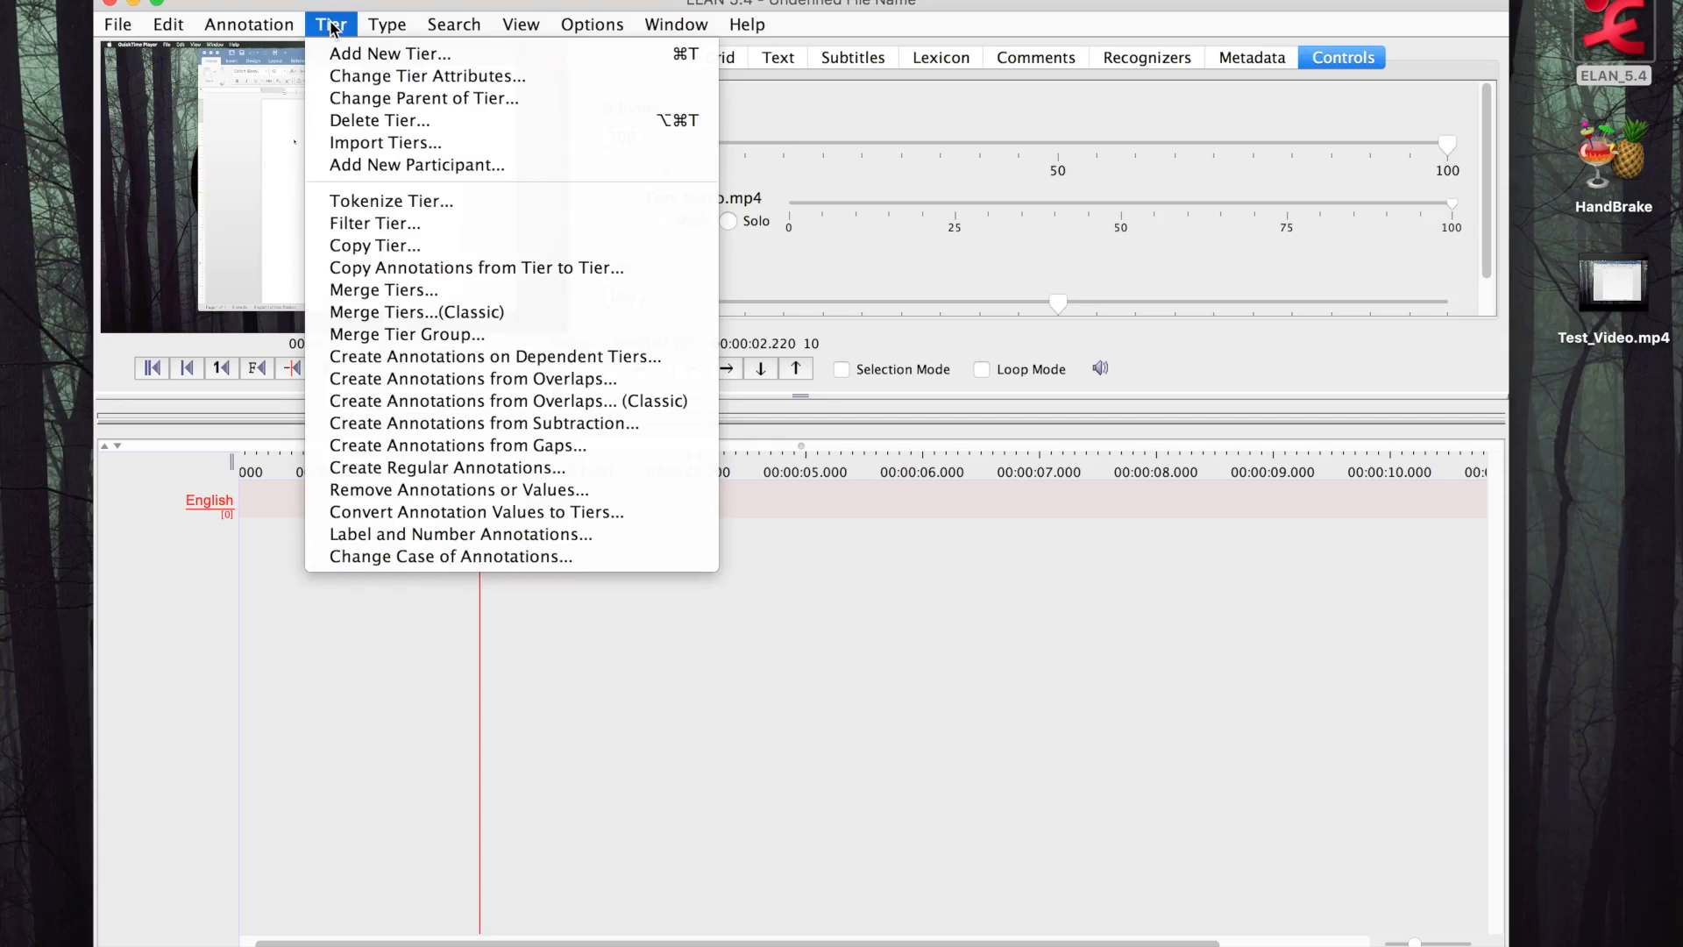
click(477, 51)
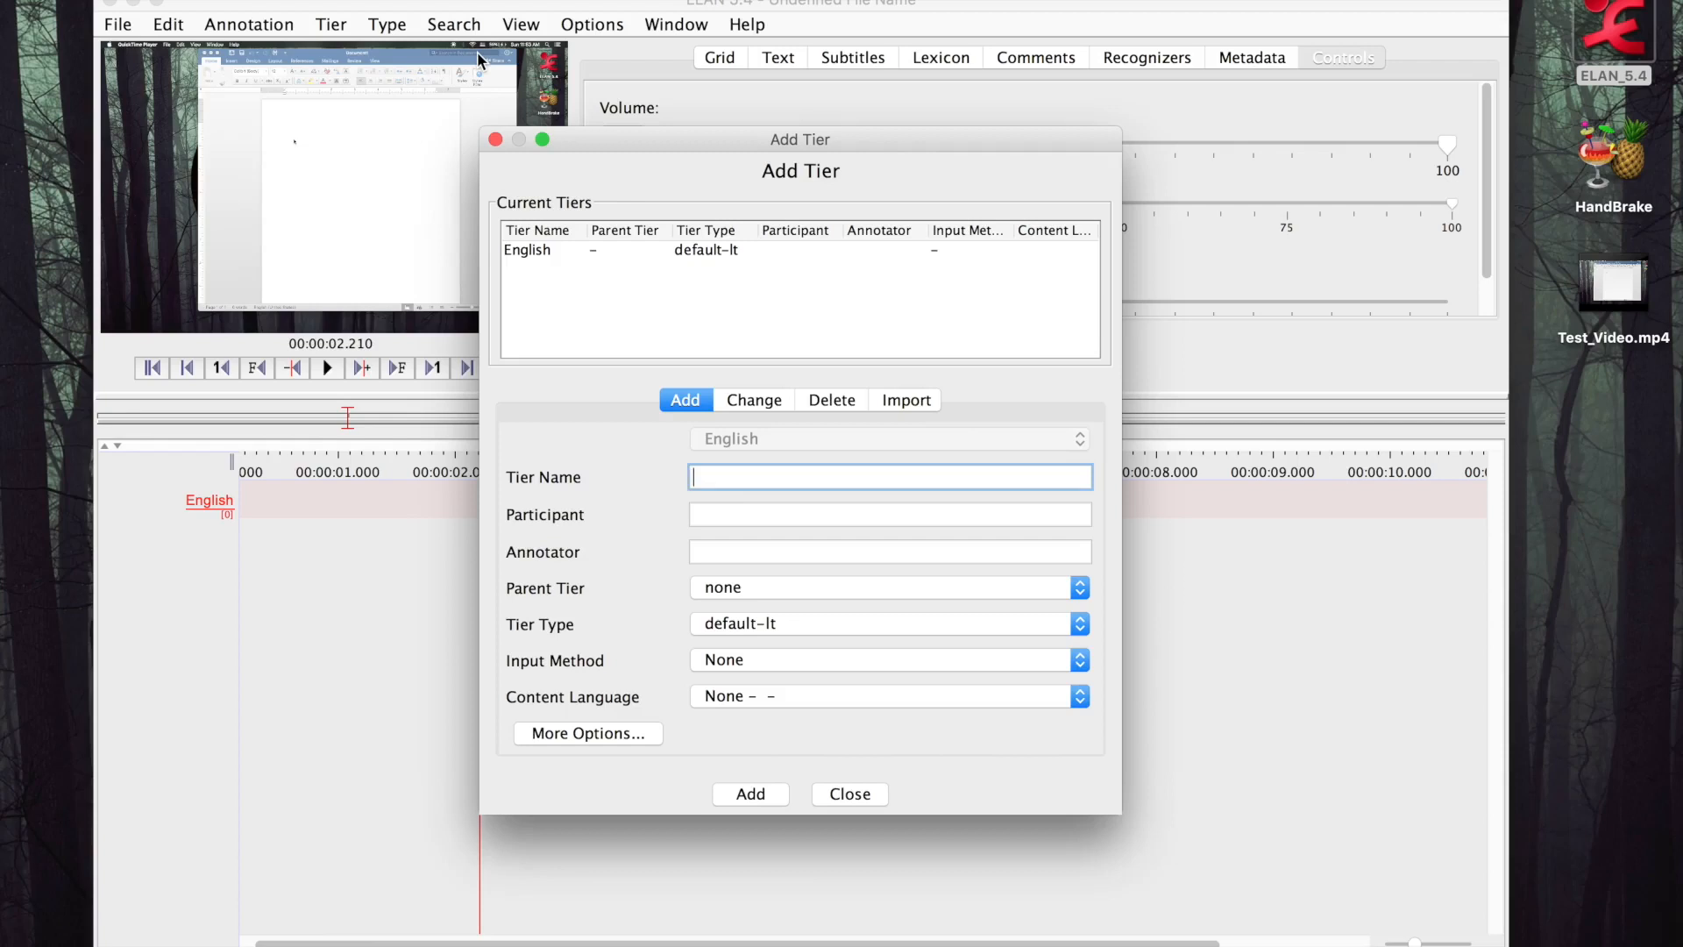
text(Japanese)
click(751, 794)
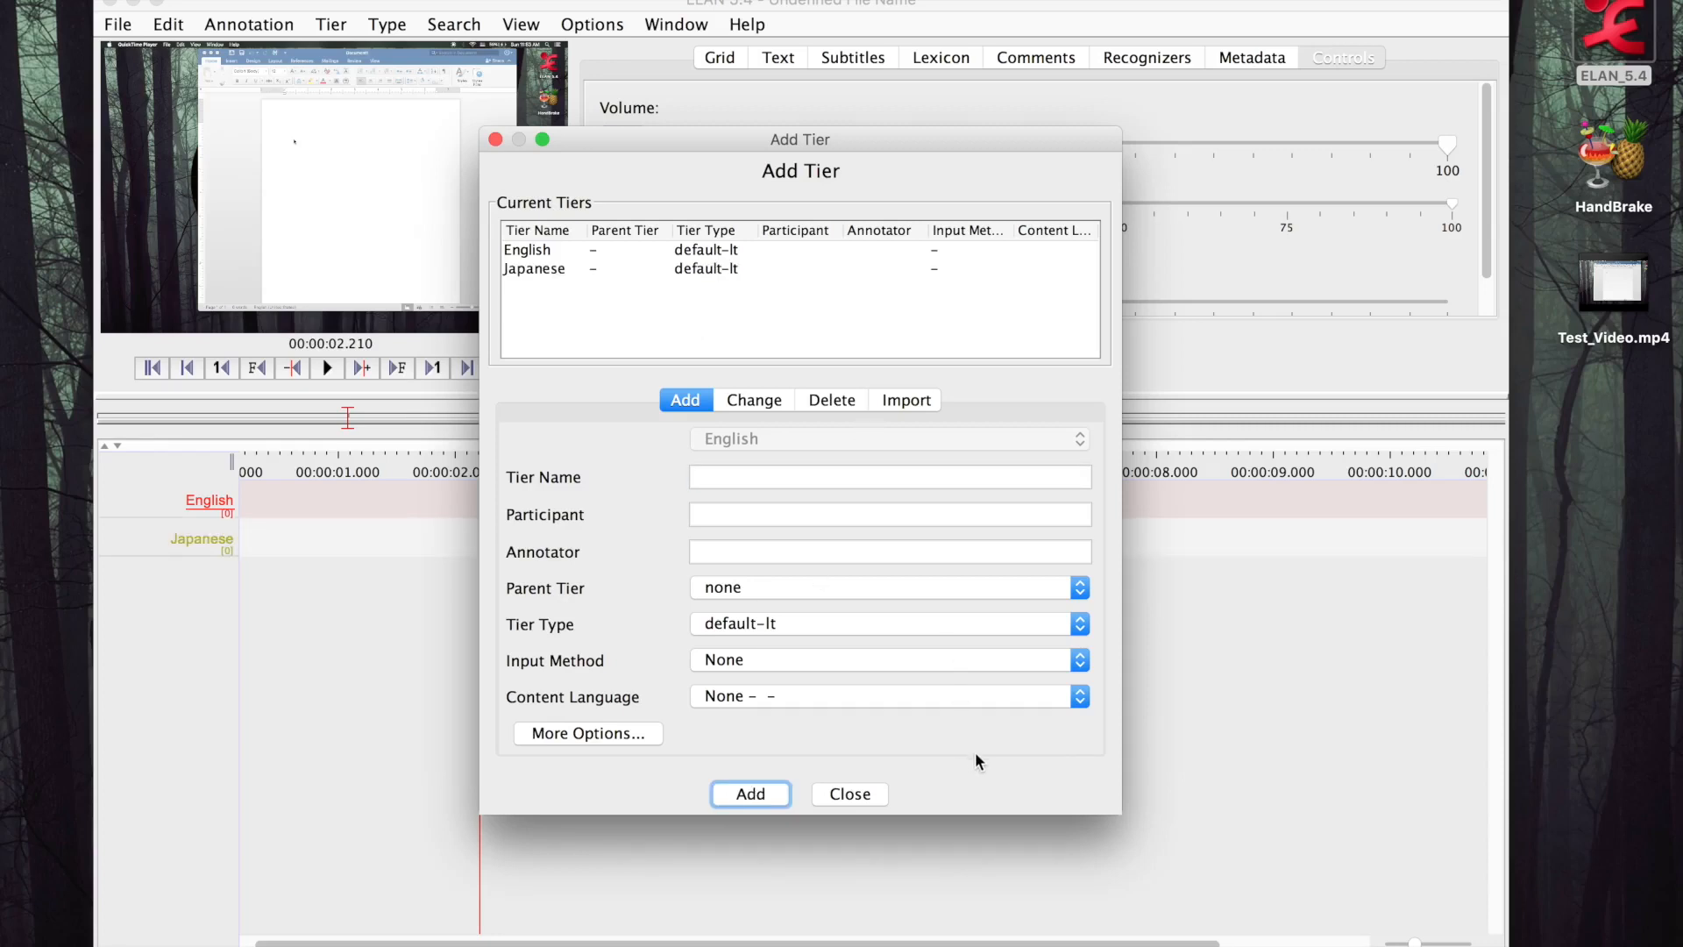
click(866, 793)
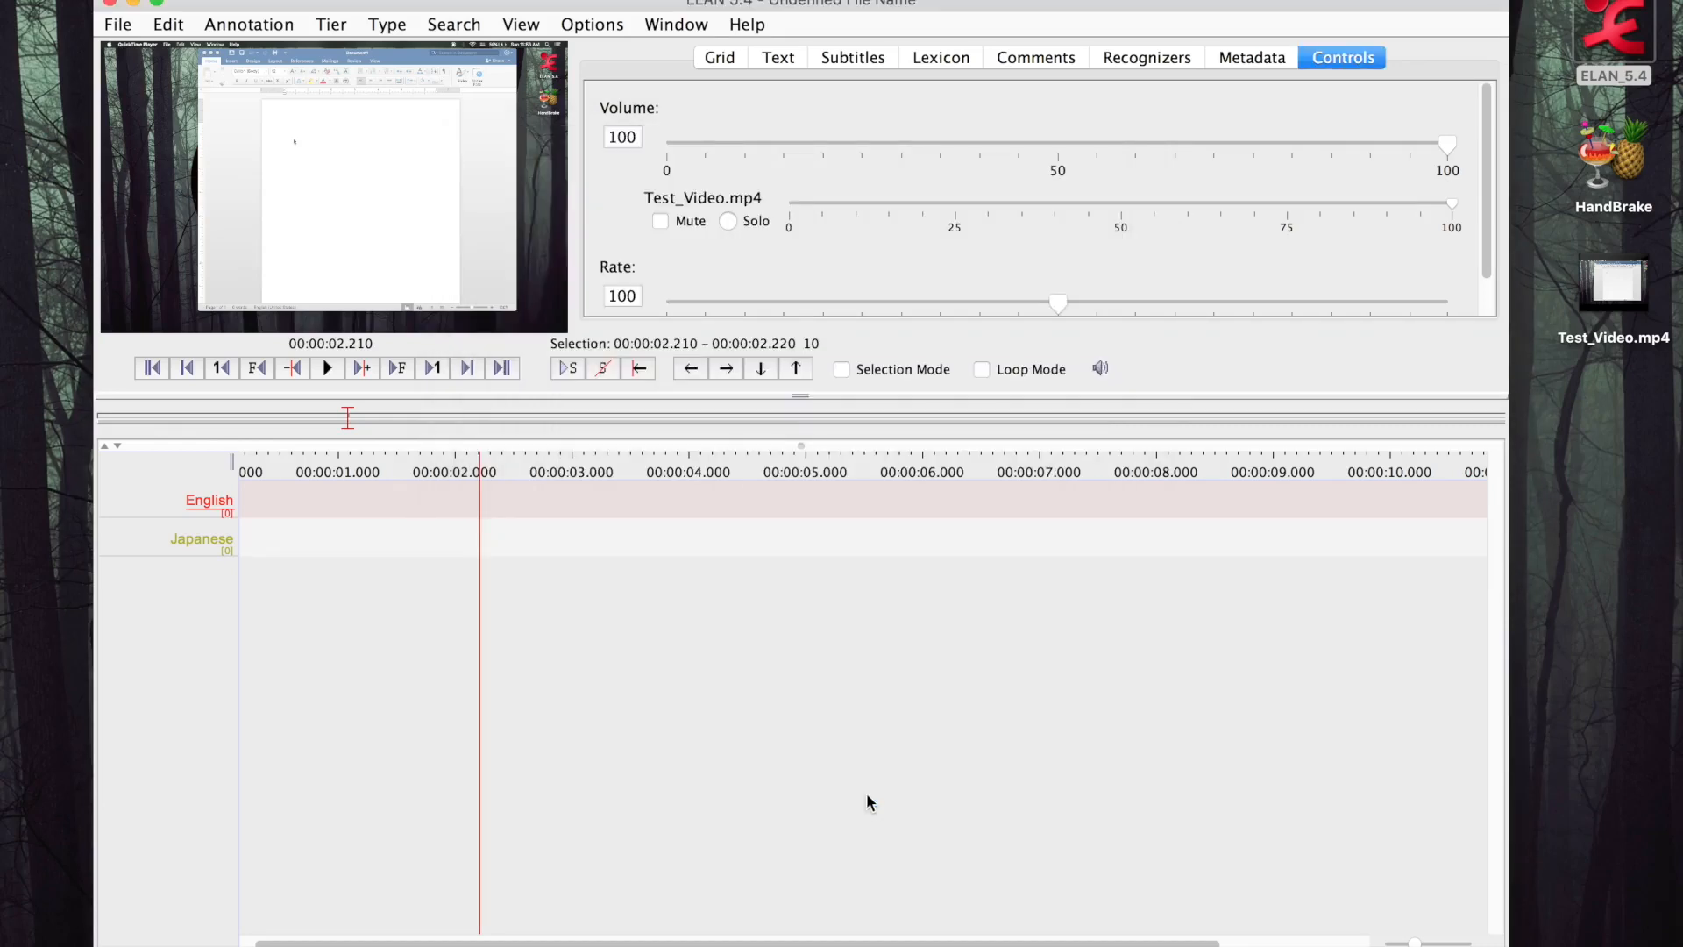
click(736, 541)
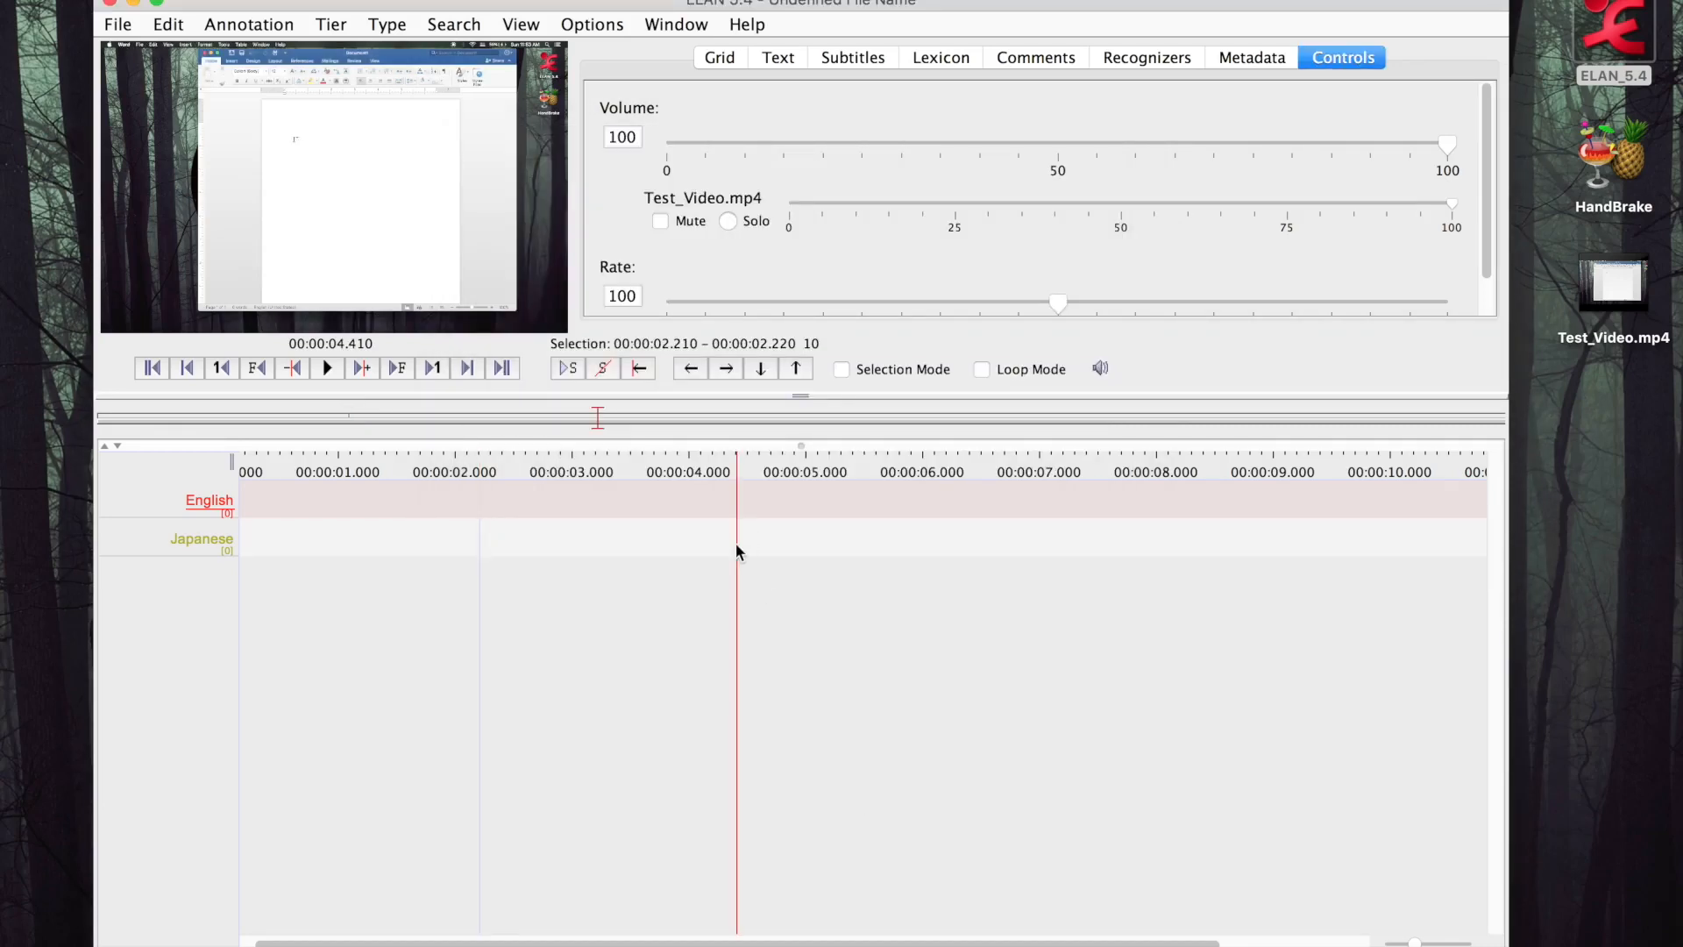
click(379, 548)
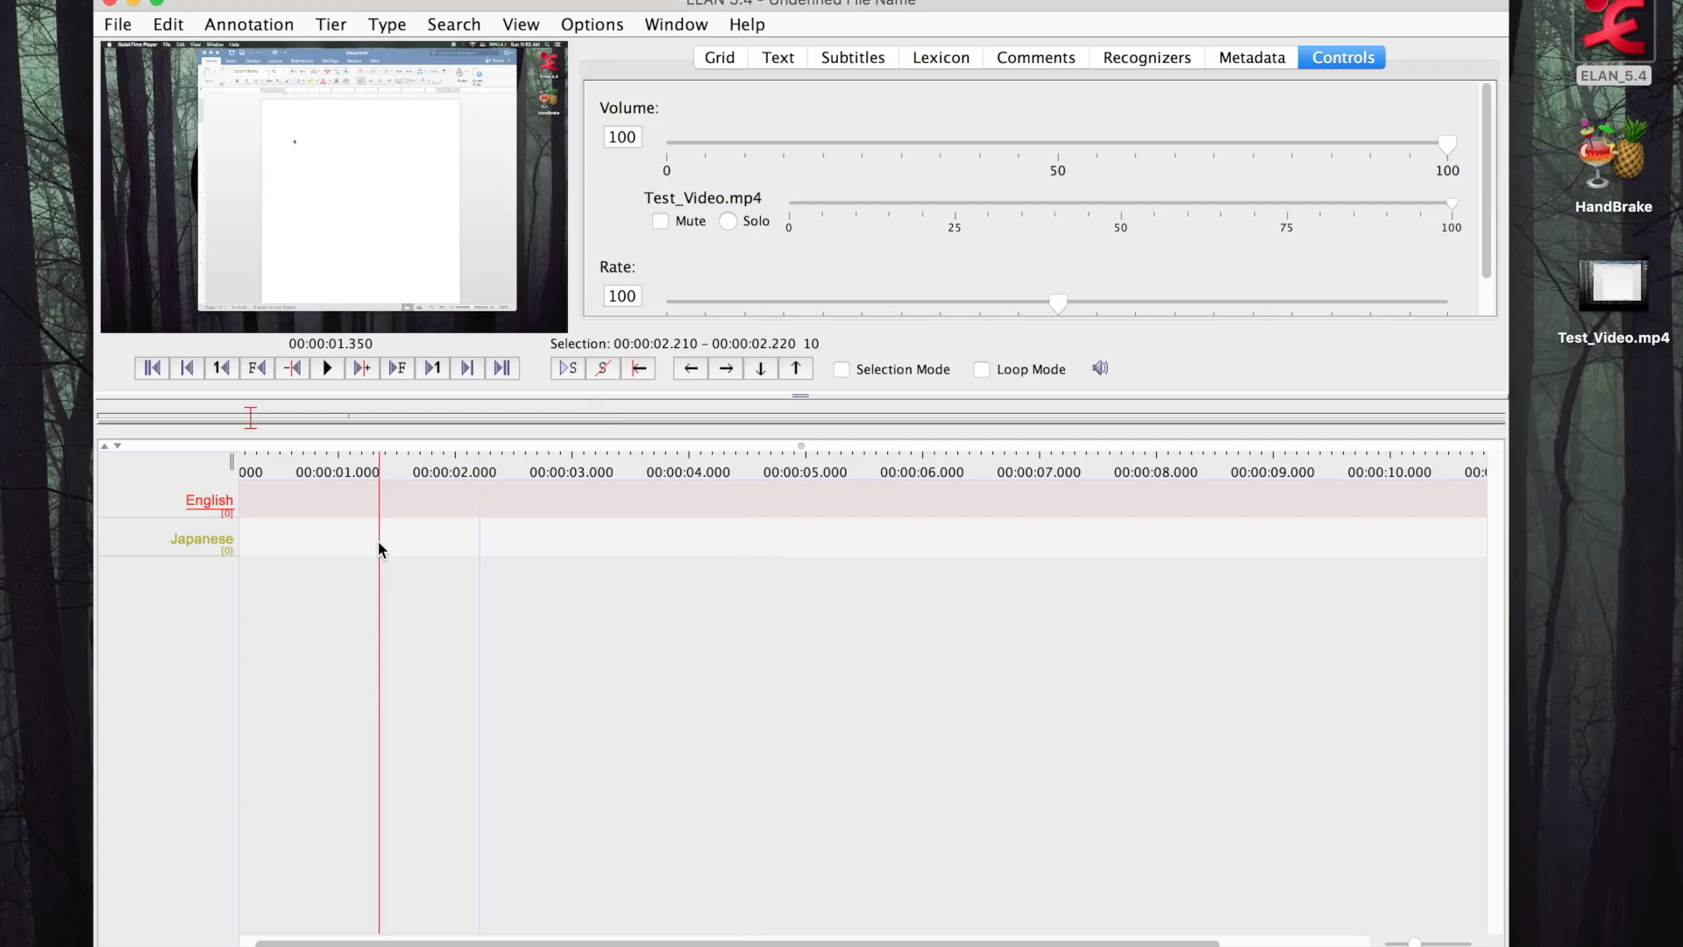
click(650, 540)
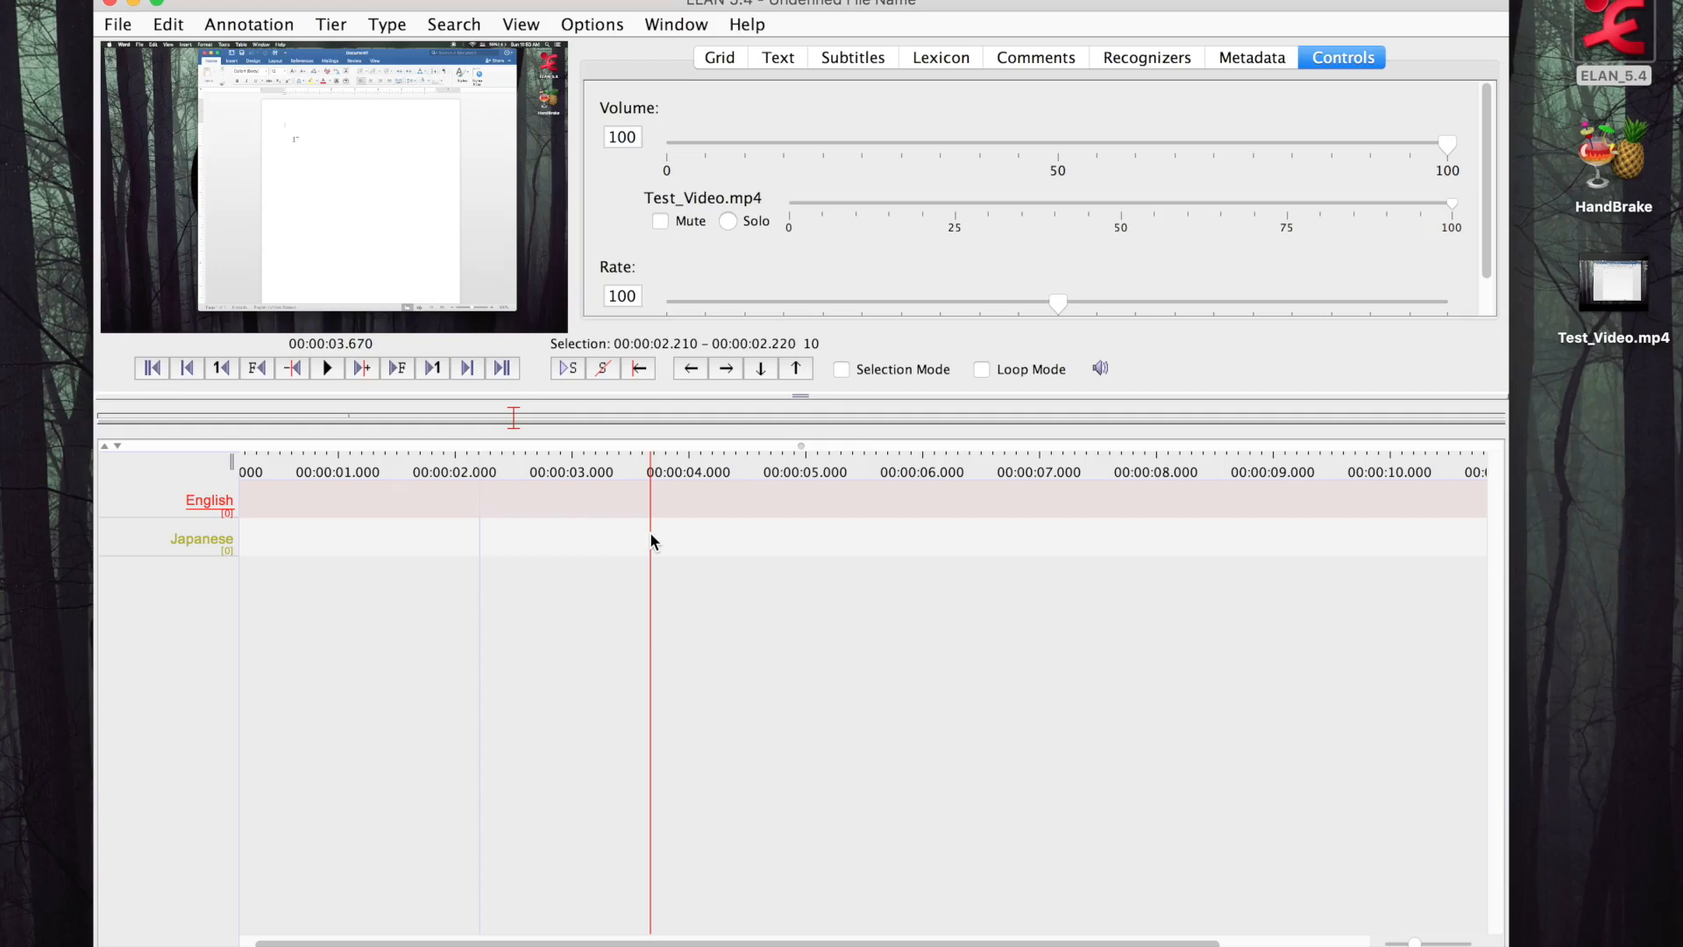
Select the interval from about 3.86 to 5.76 seconds and annotate it with "Here" on the English tier
drag(671, 516, 895, 531)
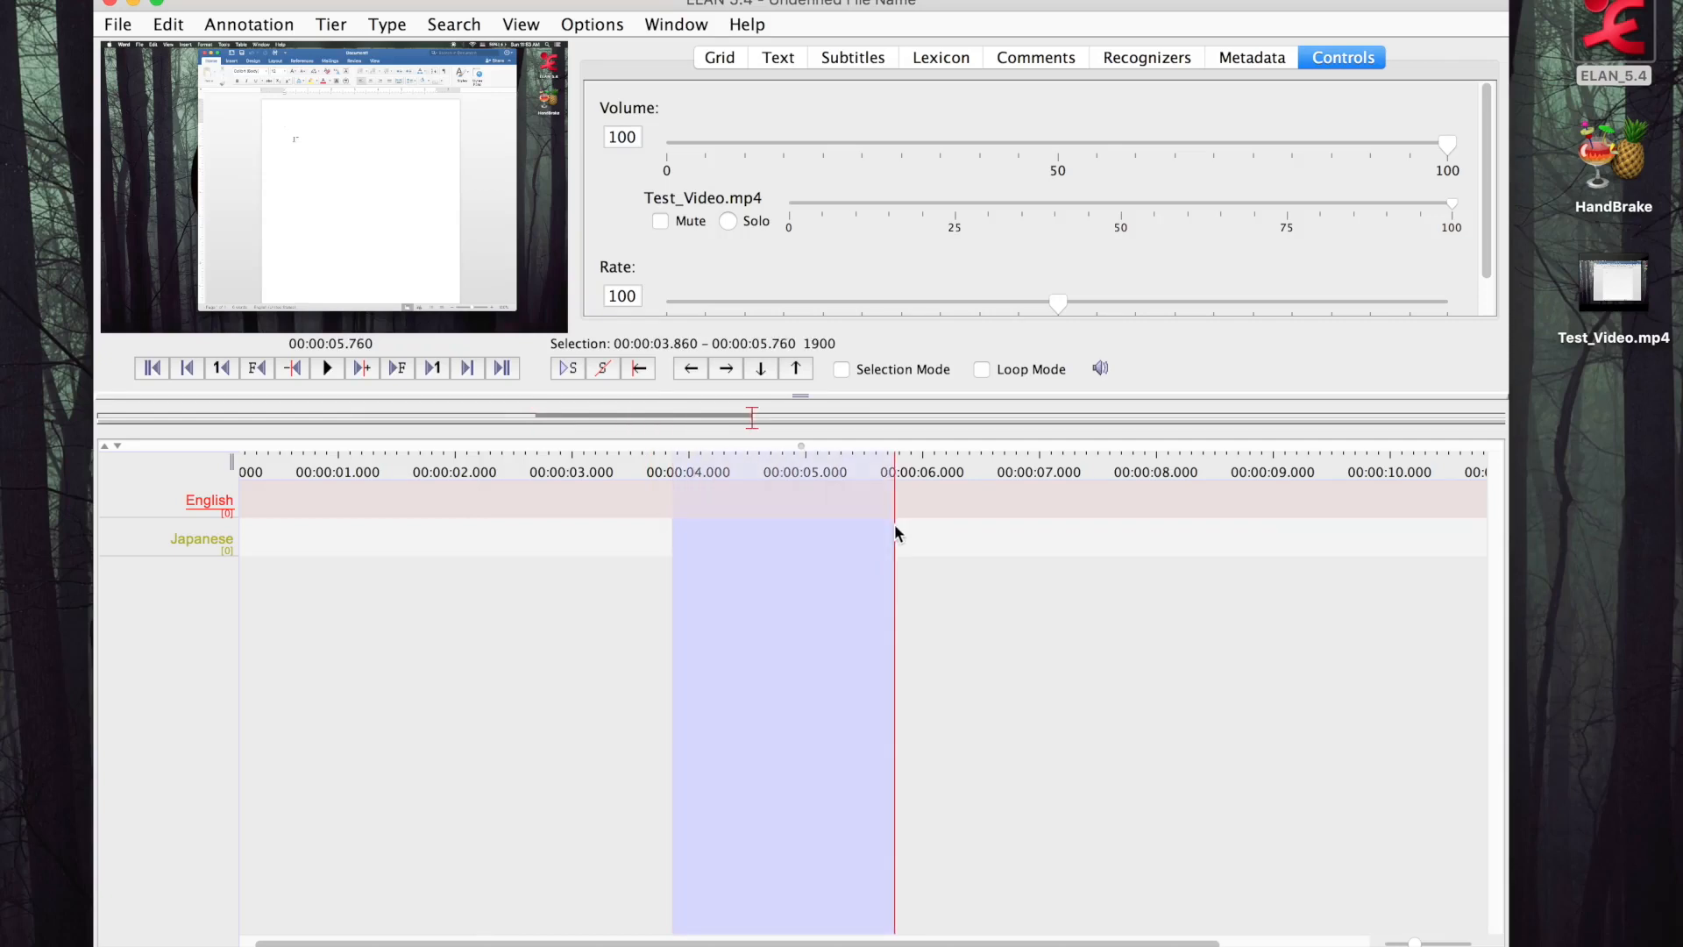
double_click(772, 493)
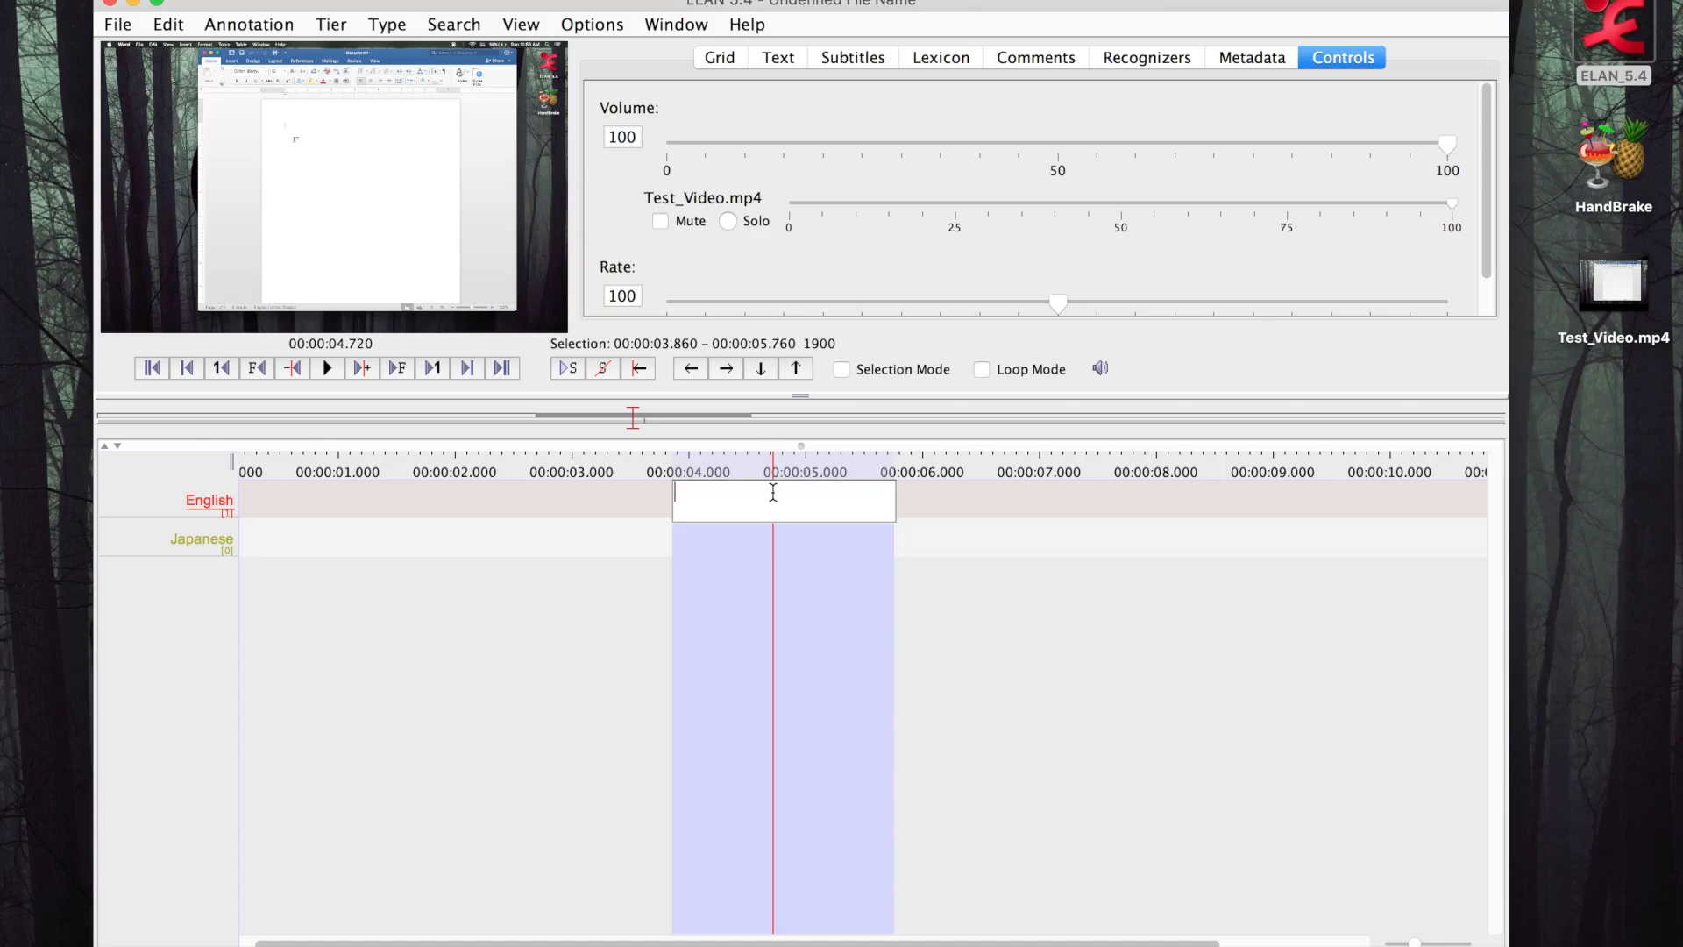
text(Here)
key(Return)
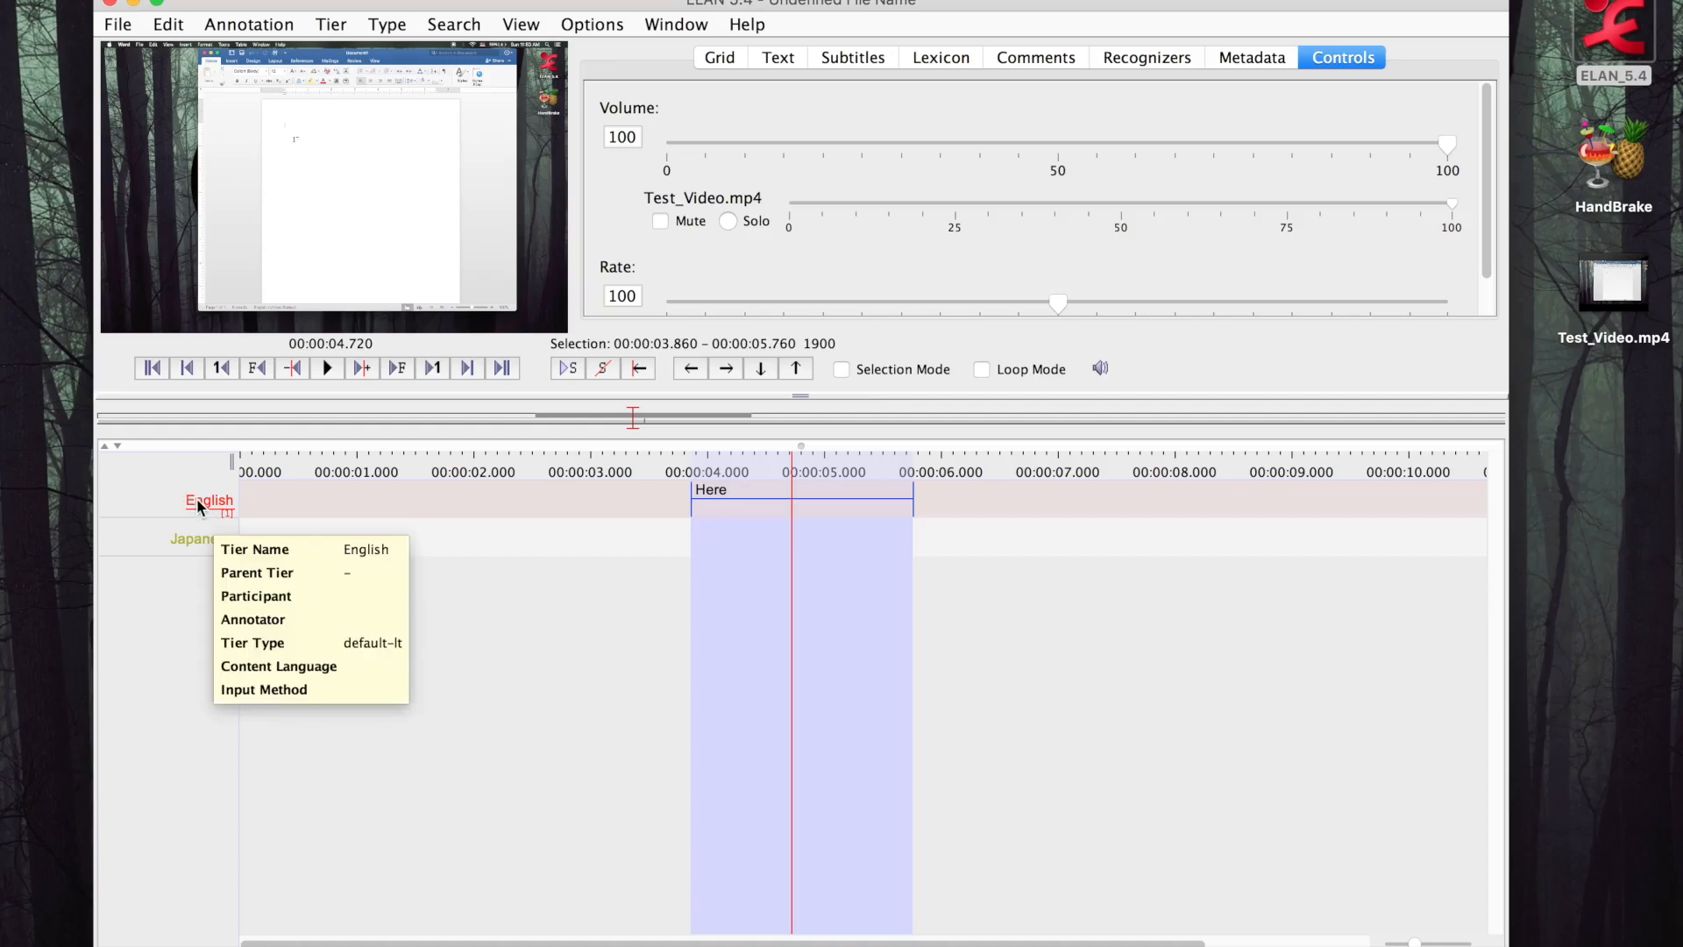
Add the annotation "Koko" to the Japanese tier over the same interval as the English "Here" annotation
double_click(749, 539)
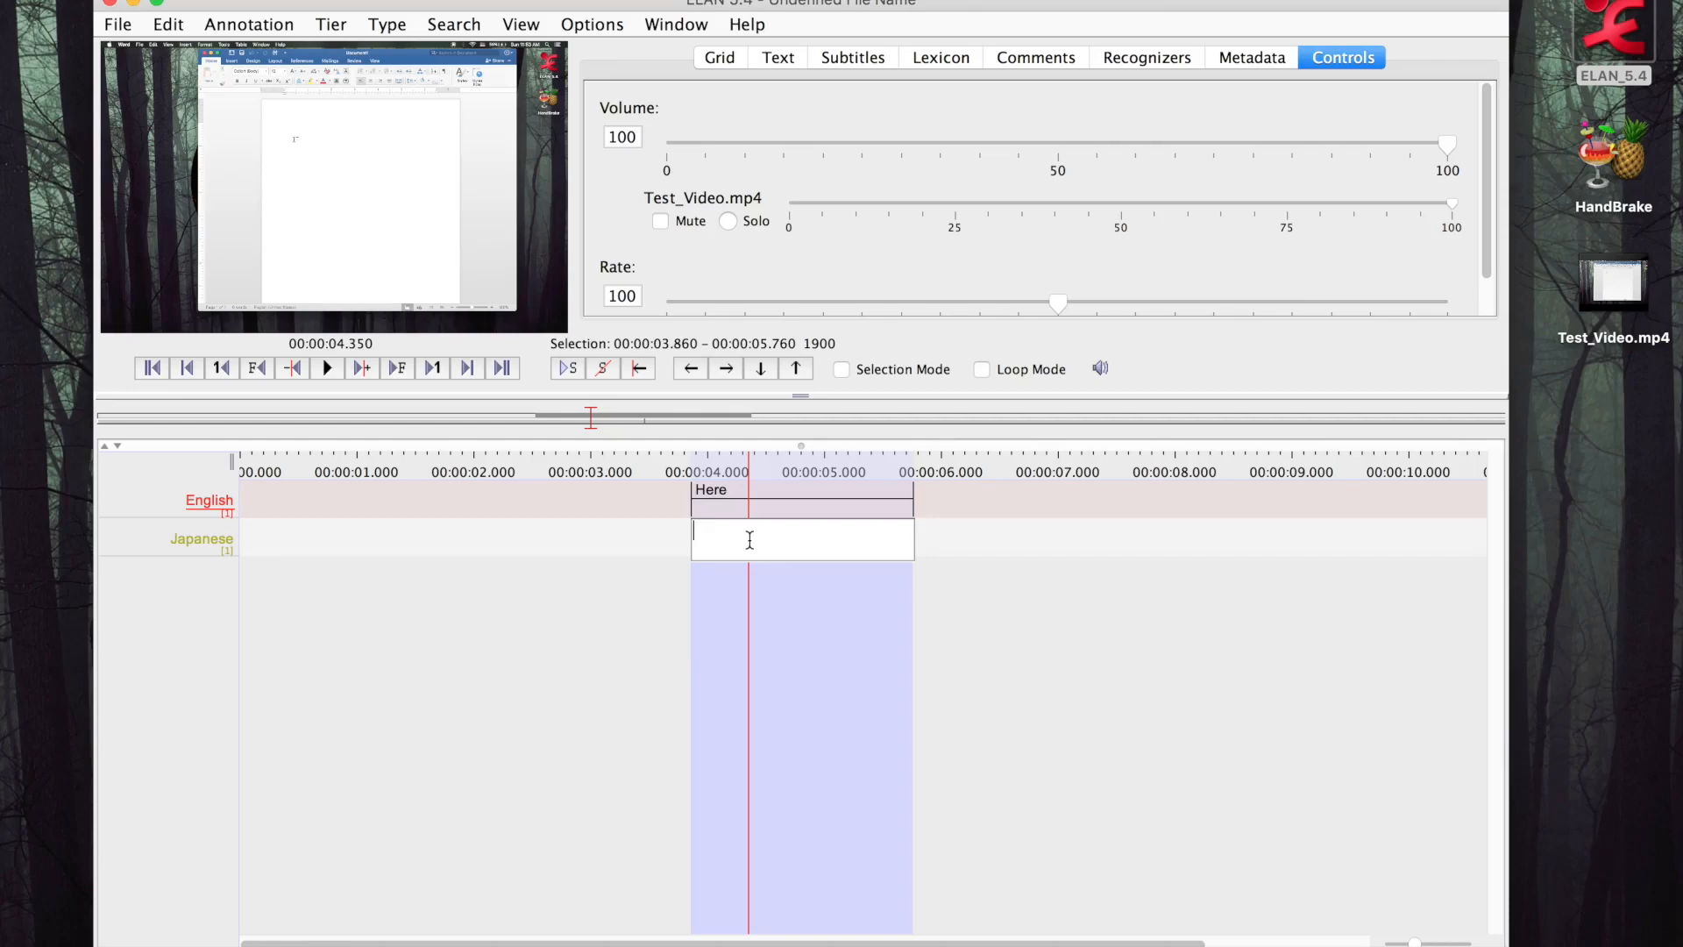
text(Koko)
key(Return)
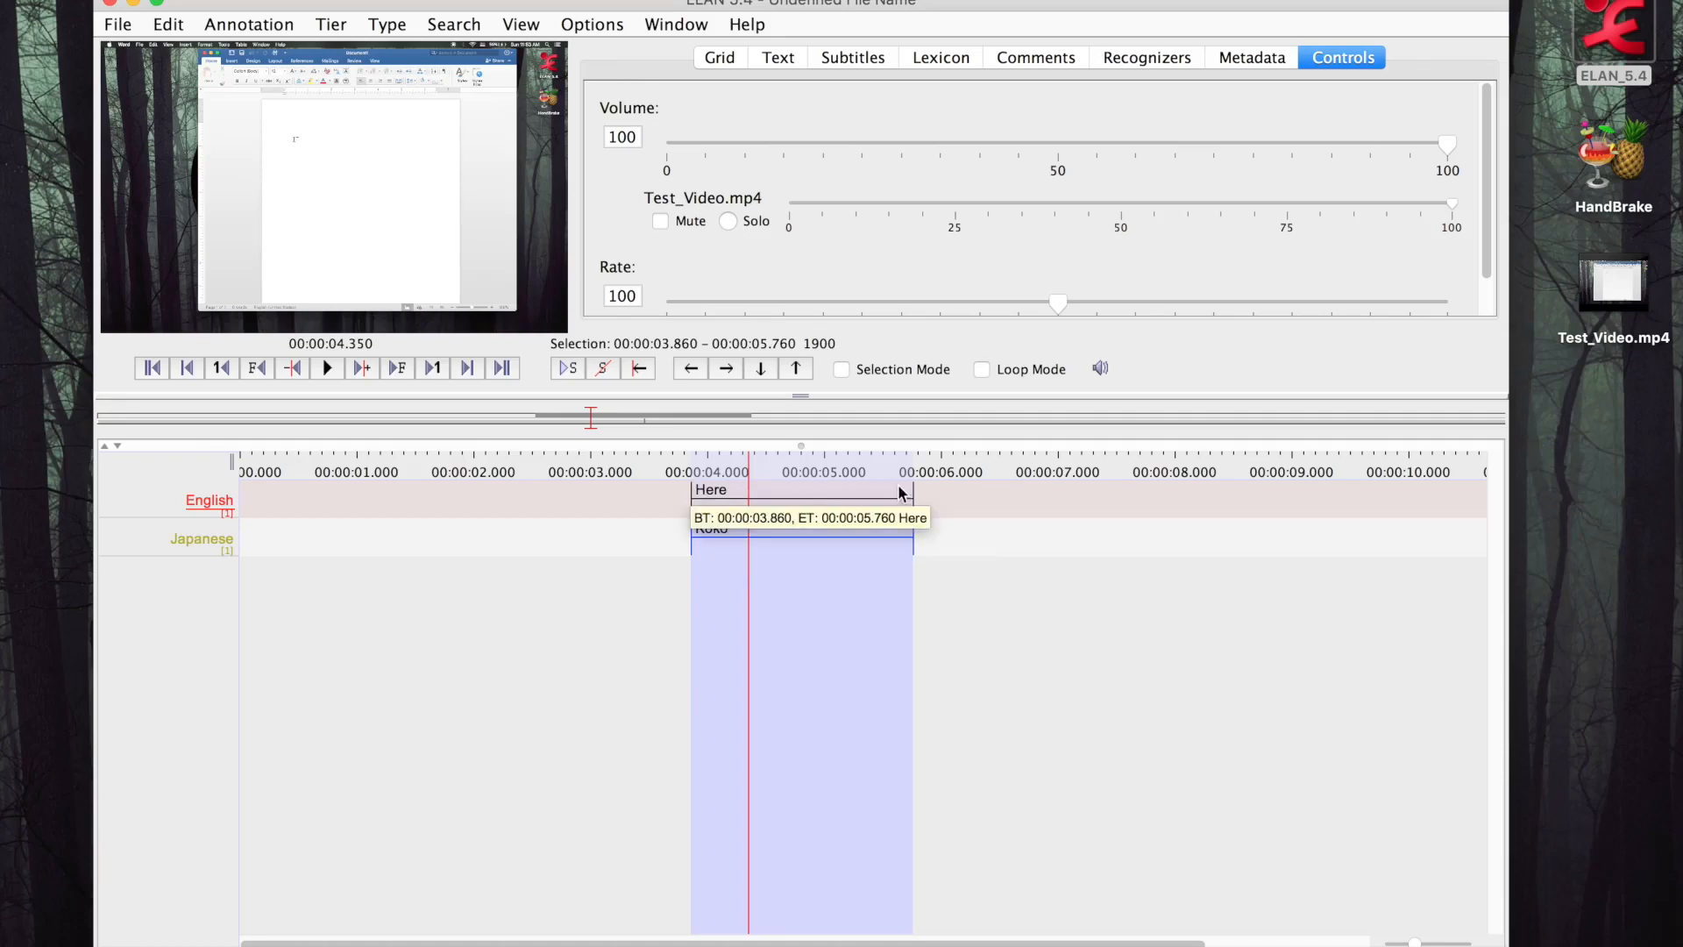
click(946, 680)
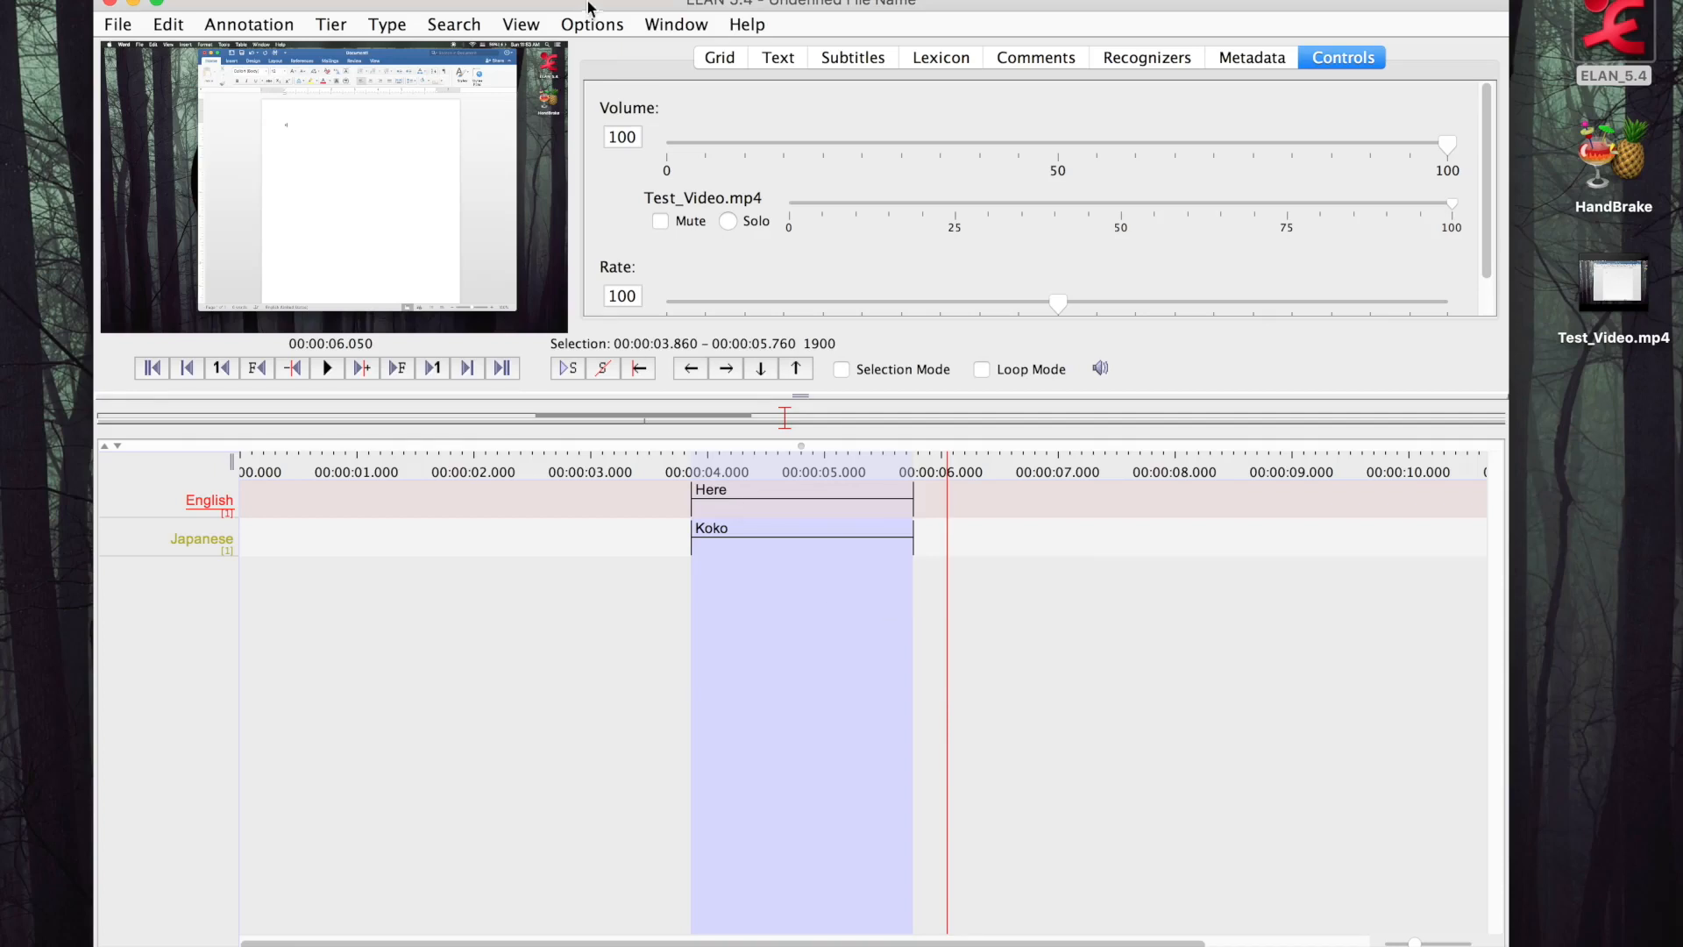
Switch the project from annotation mode to Segmentation Mode
click(597, 26)
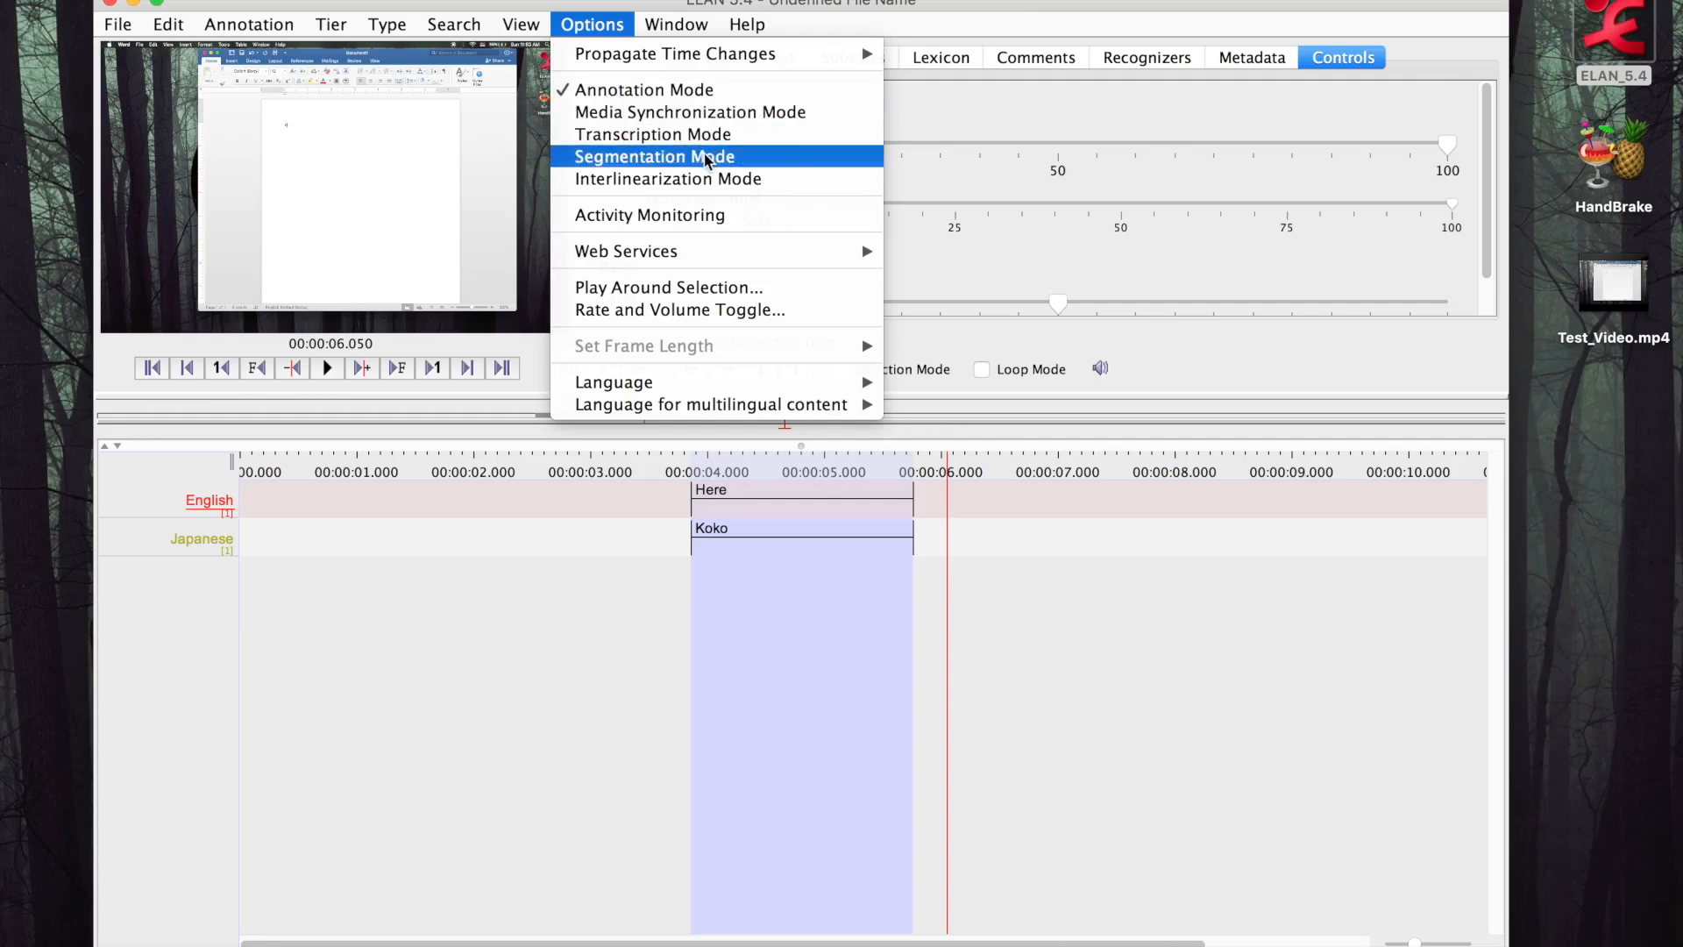
click(752, 158)
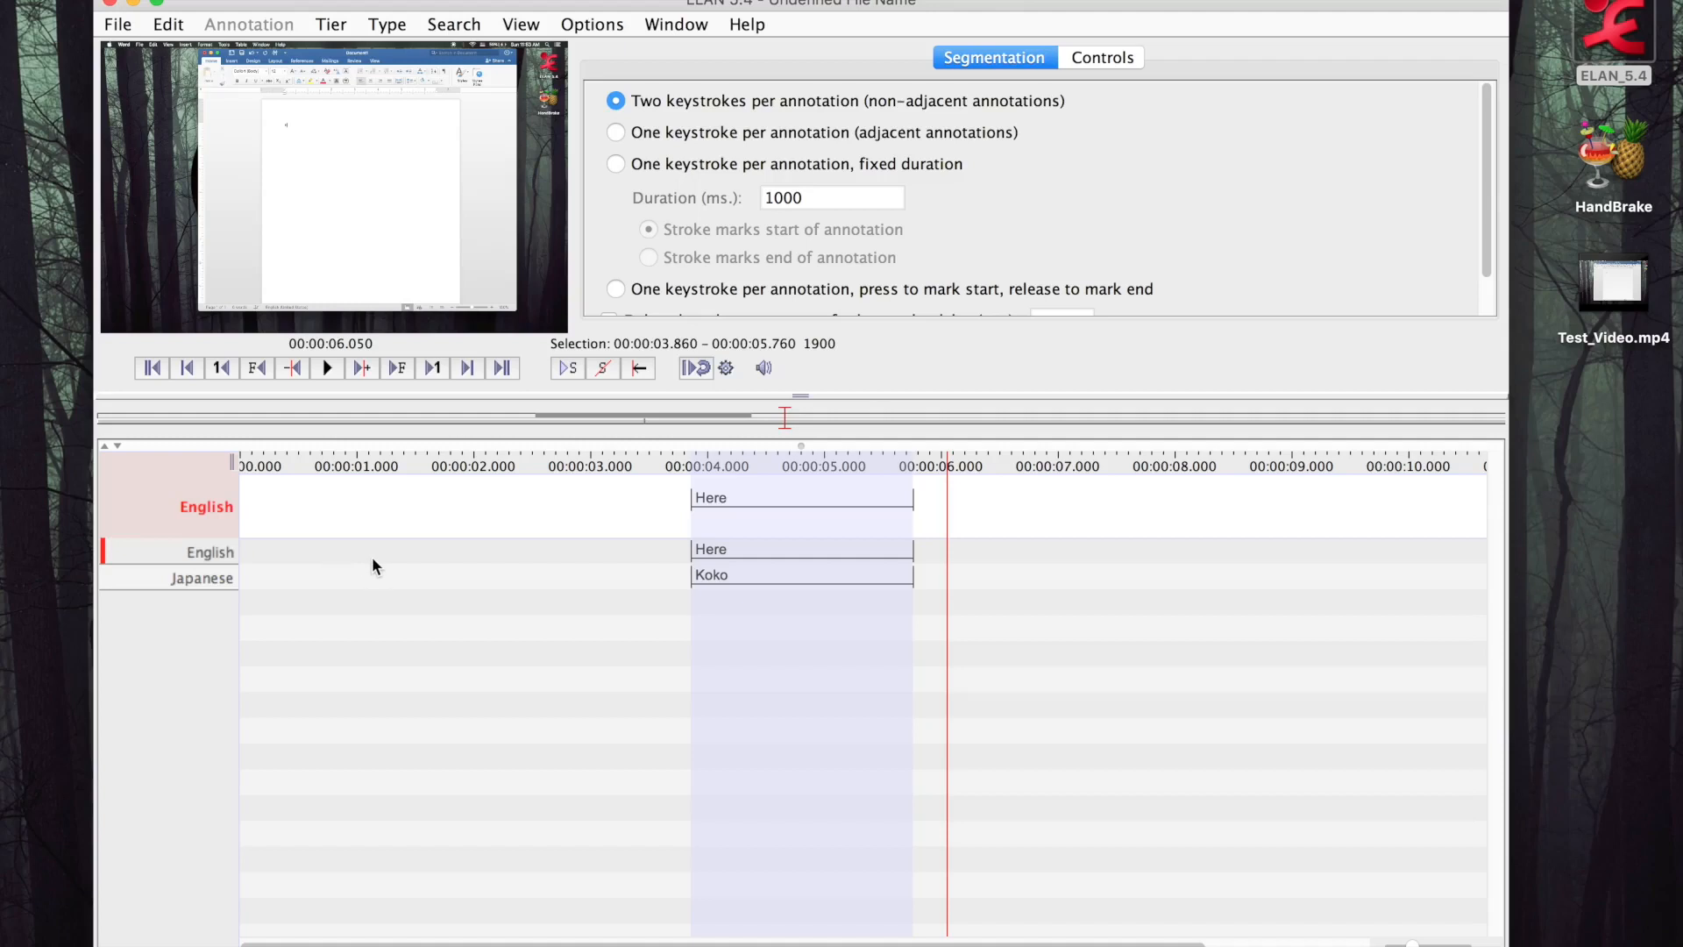
Toggle the active segmentation tier repeatedly between English and Japanese, ending on English
key(ctrl+Down)
key(ctrl+Up)
key(ctrl+Down)
key(ctrl+Up)
key(ctrl+Down)
key(ctrl+Up)
key(ctrl+Down)
key(ctrl+Up)
key(ctrl+Down)
key(ctrl+Up)
key(ctrl+Down)
key(ctrl+Up)
key(ctrl+Down)
key(ctrl+Up)
key(ctrl+Down)
key(ctrl+Up)
Return to the start of the timeline and play the video in stretches, pausing at about 1.3 and 6.3 seconds
scroll(371, 561, left, 1)
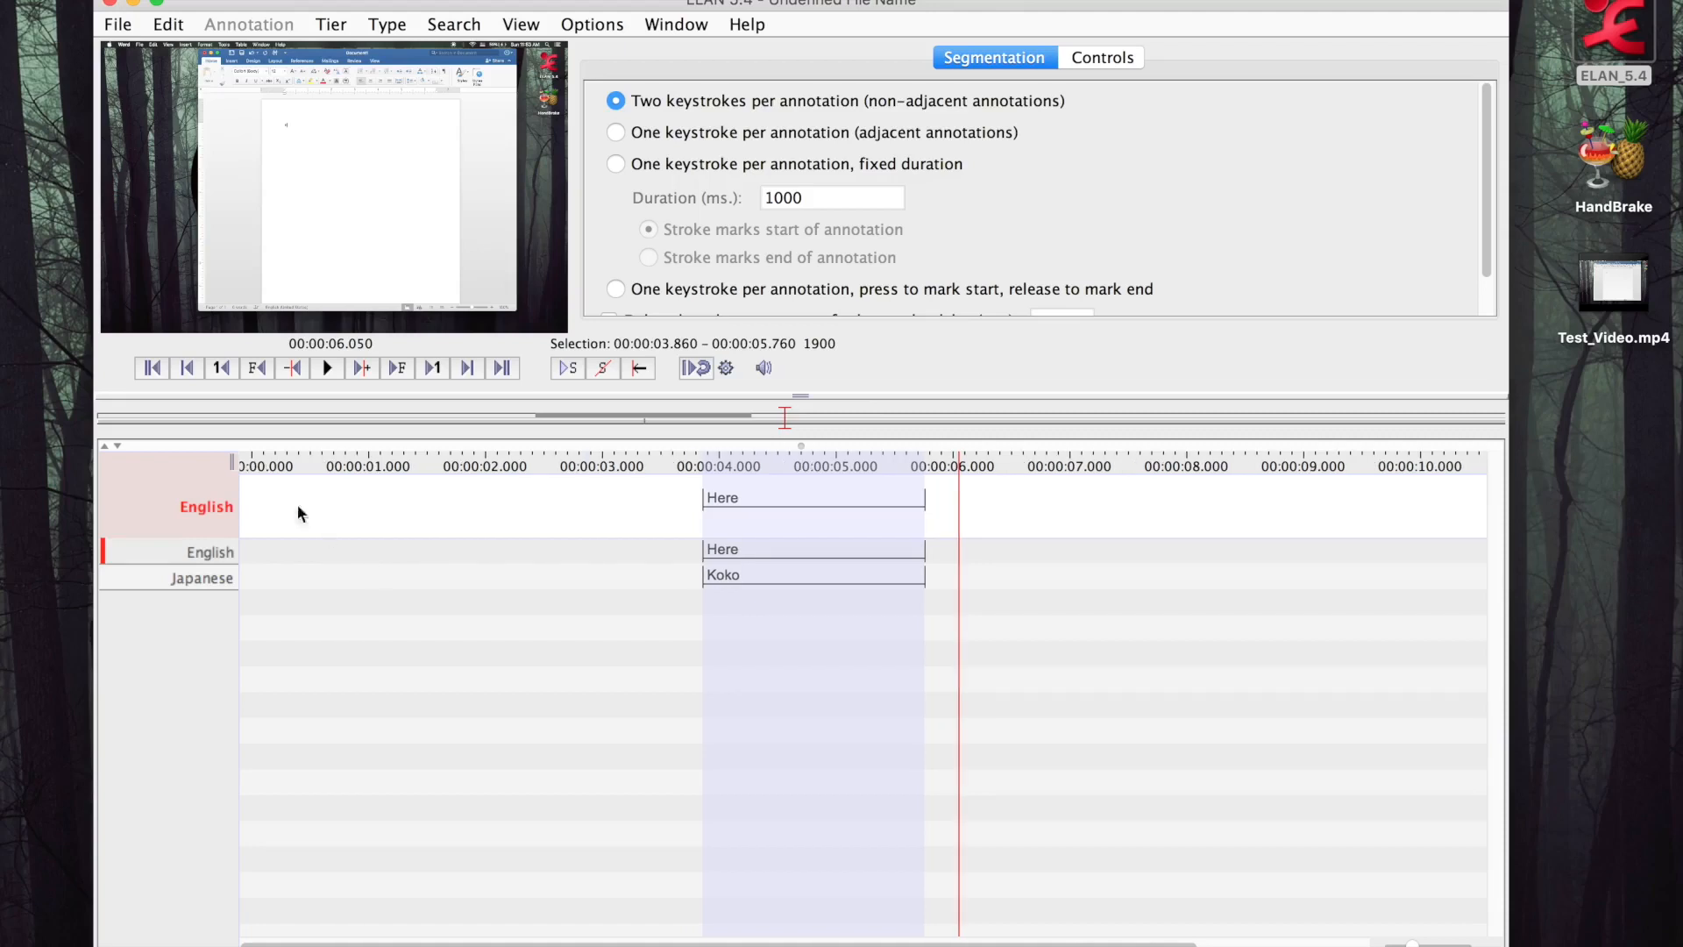
click(249, 458)
scroll(280, 474, left, 5)
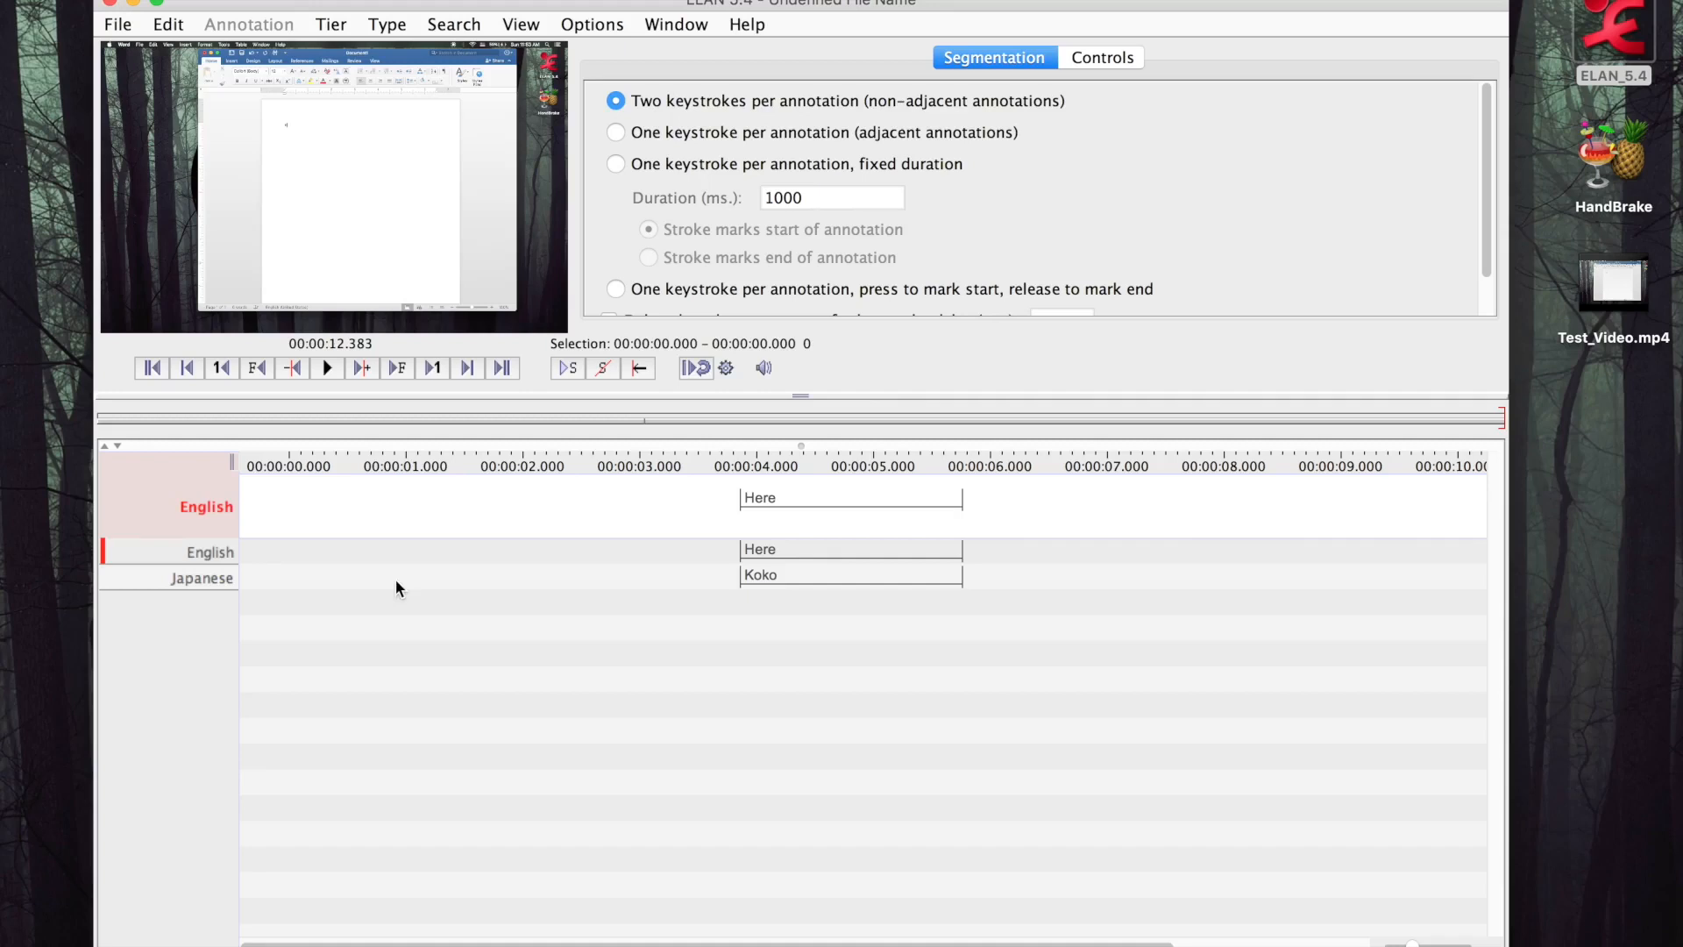
click(253, 464)
click(292, 455)
scroll(293, 460, left, 5)
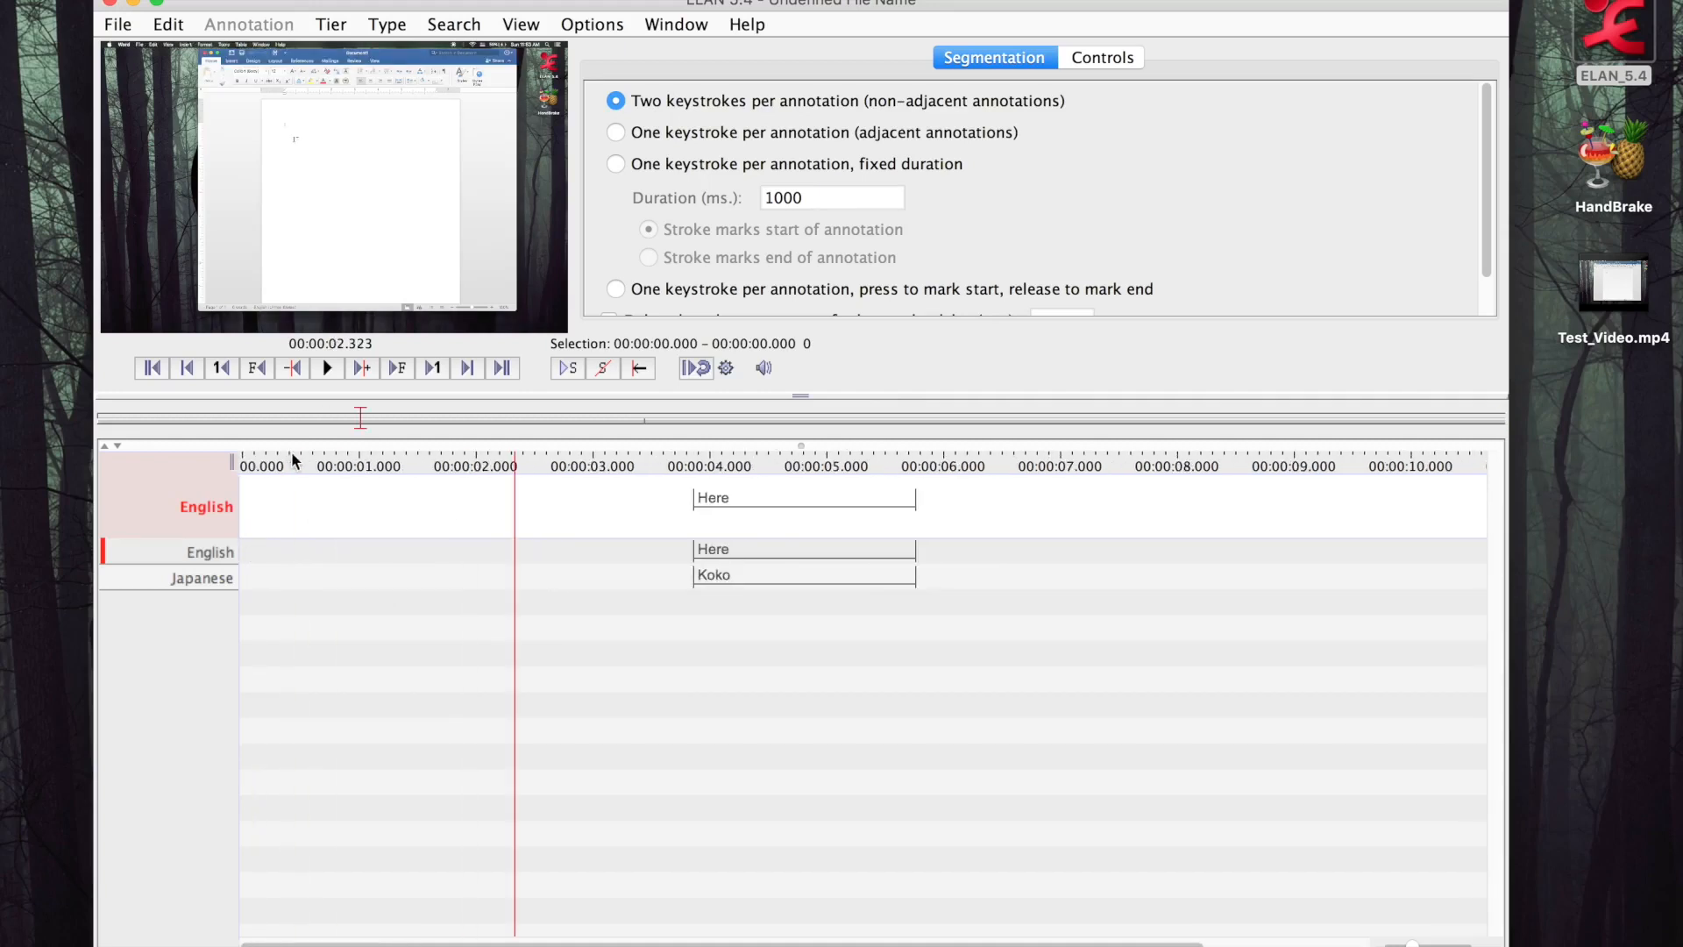
click(243, 461)
scroll(308, 471, left, 4)
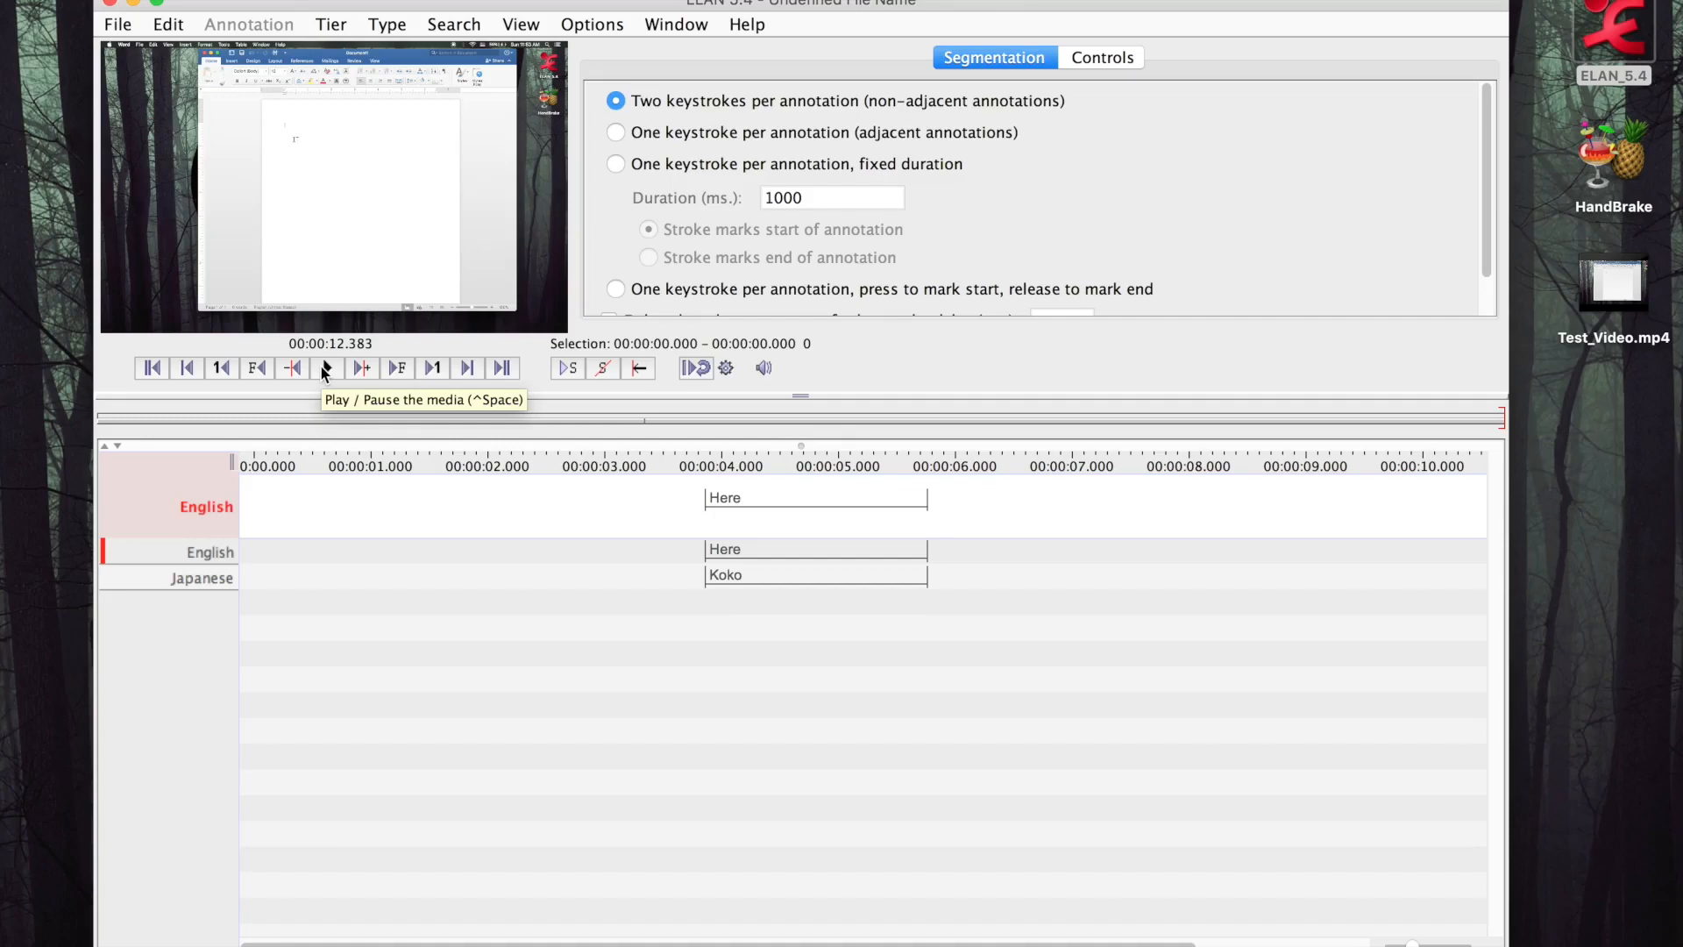
click(325, 368)
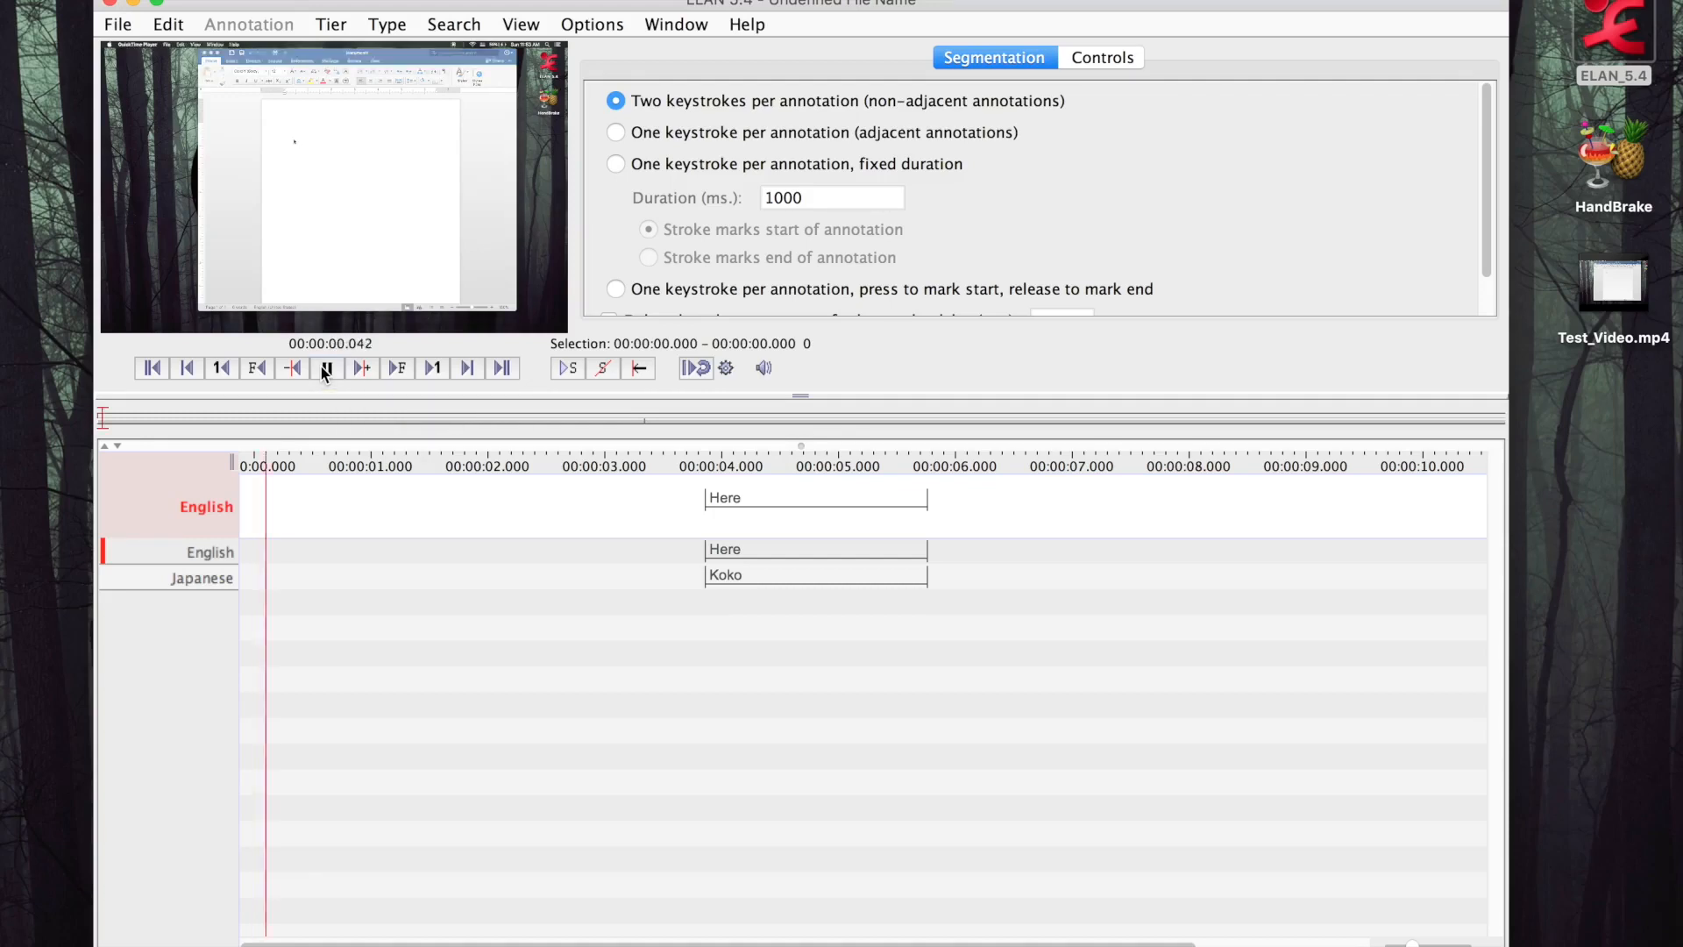
click(325, 368)
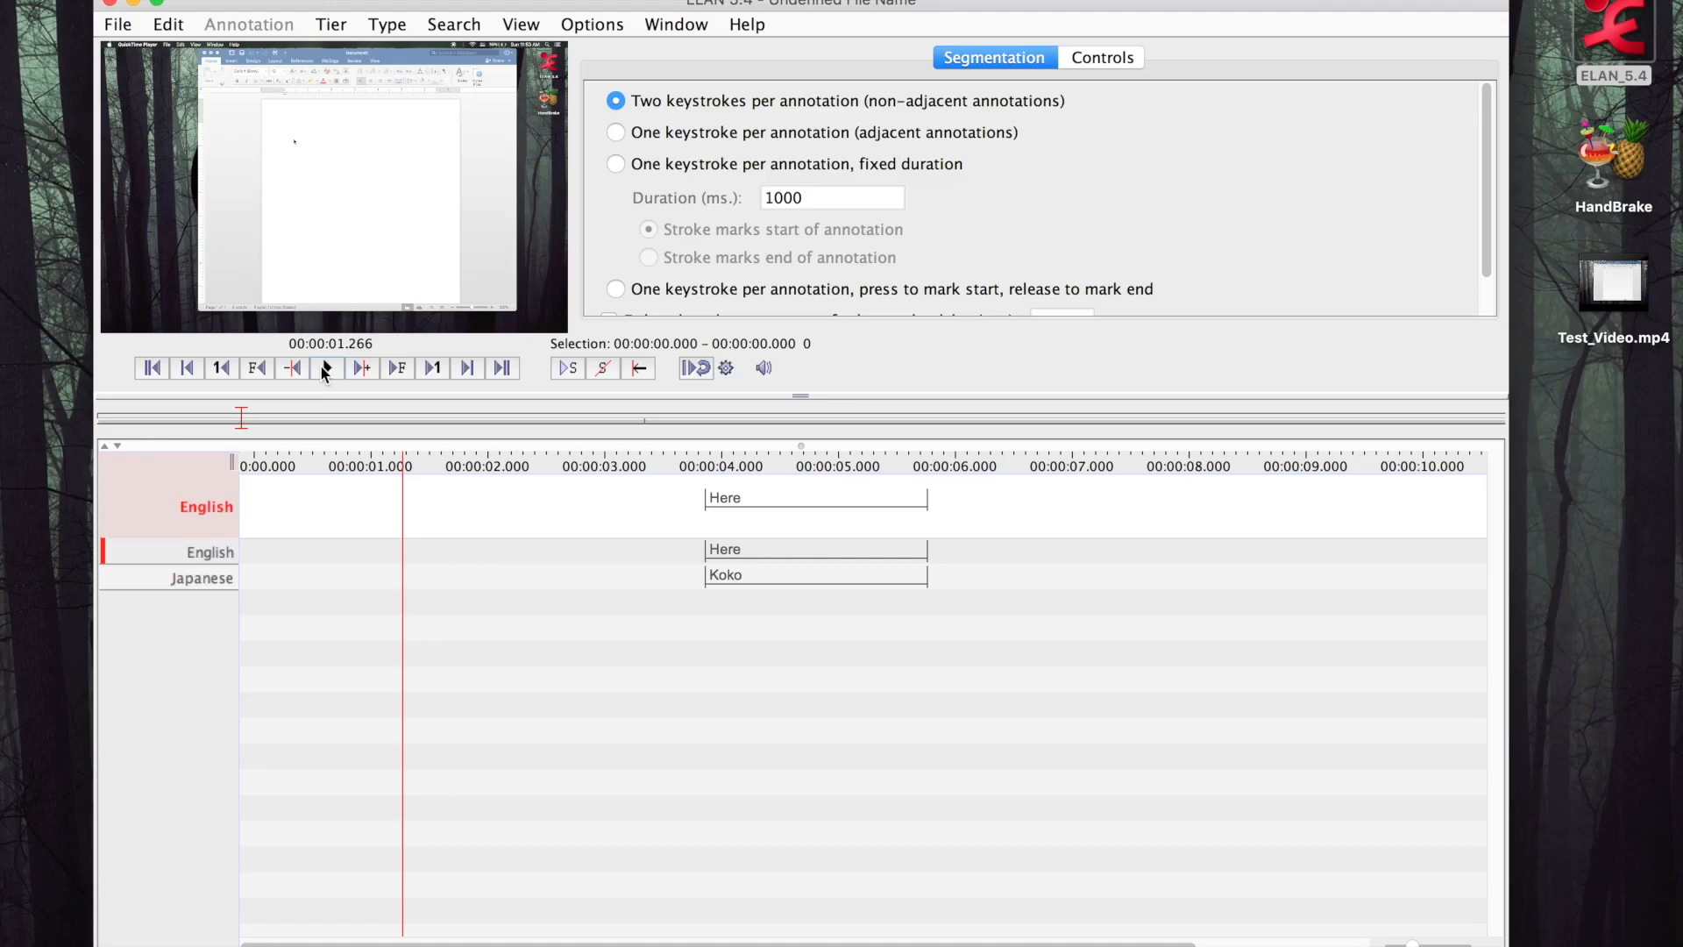
click(326, 368)
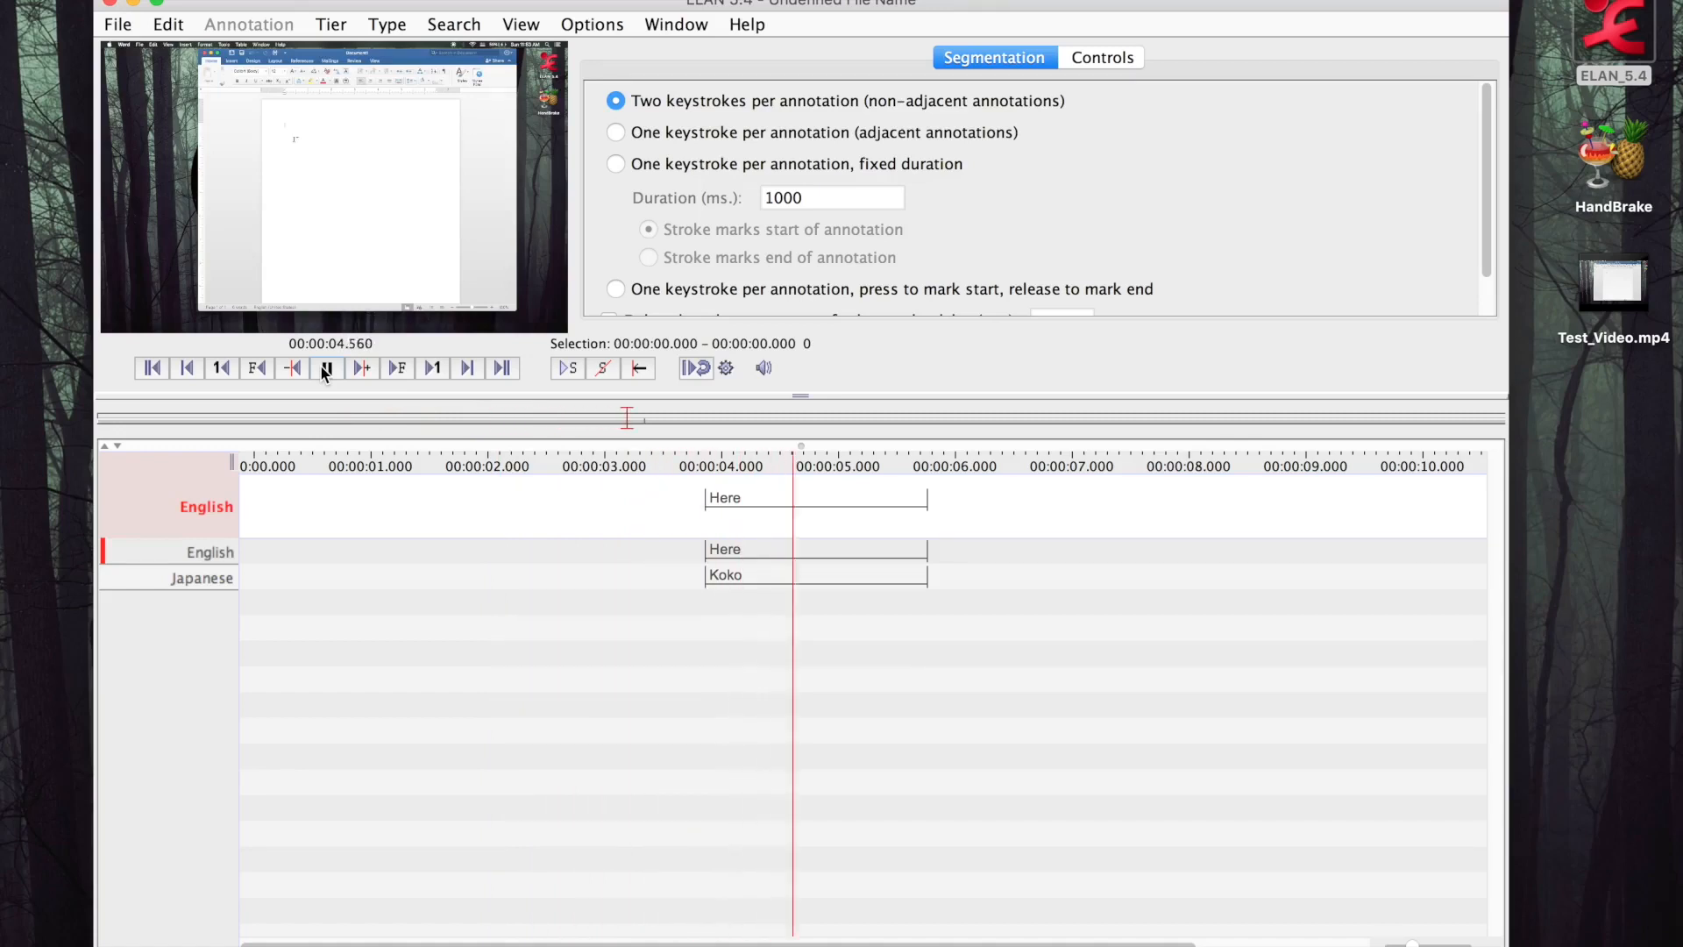
click(325, 368)
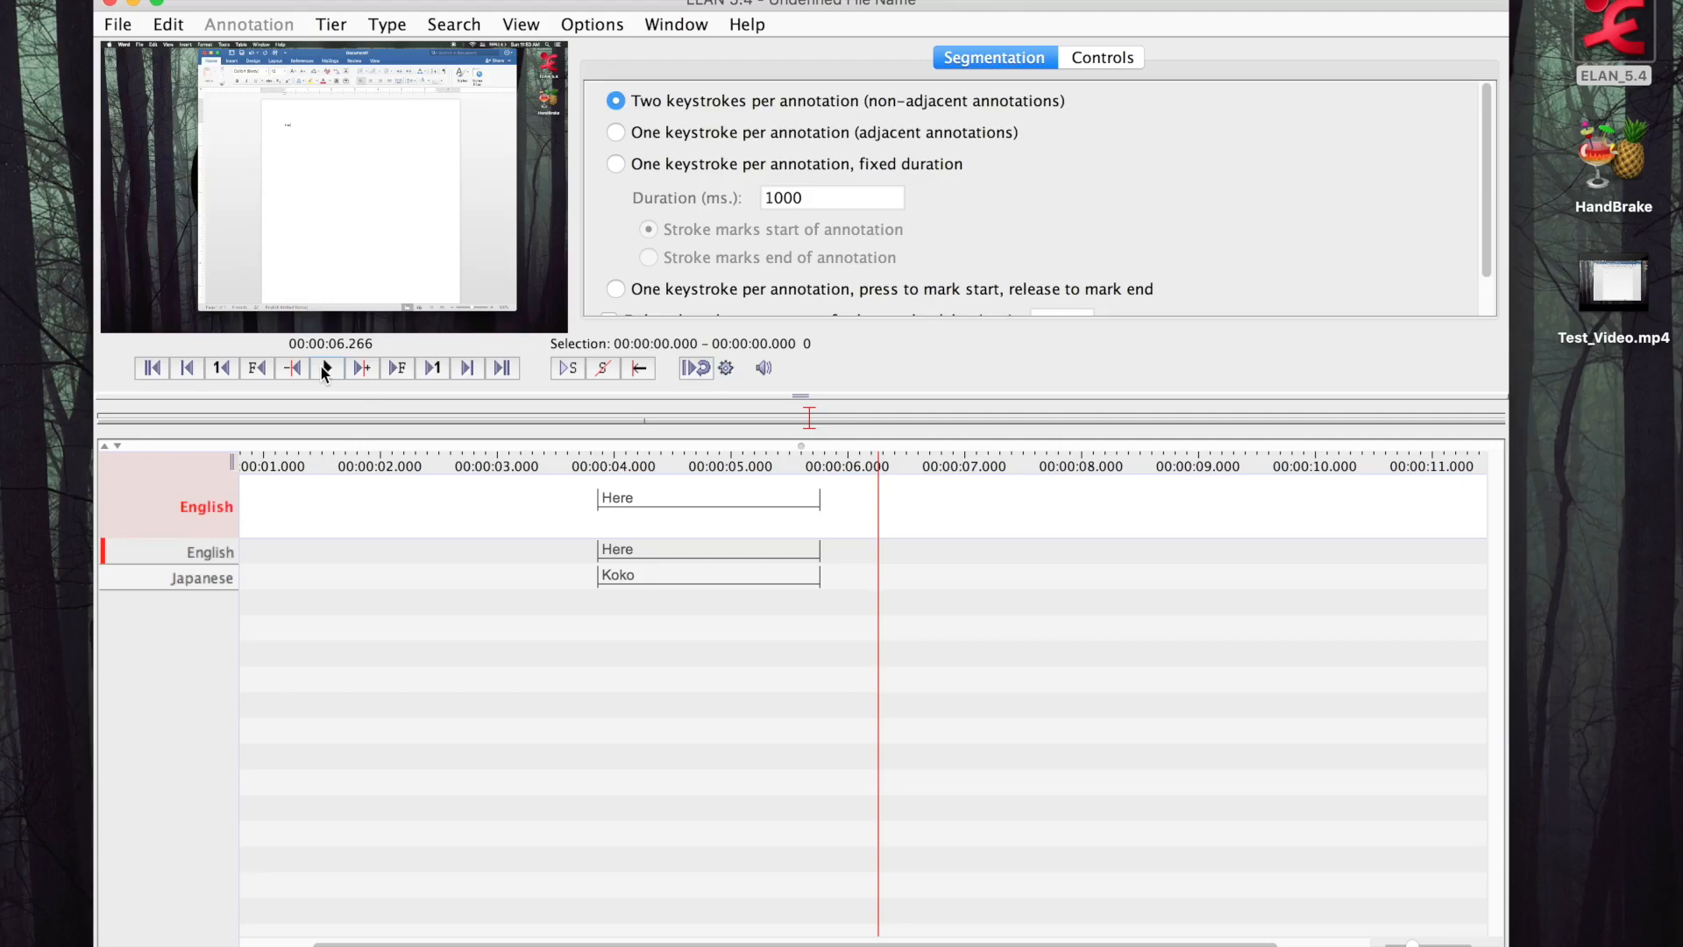
Mark a new segment from about 8.00 to 9.62 seconds on the English tier during playback and pause the video
click(325, 368)
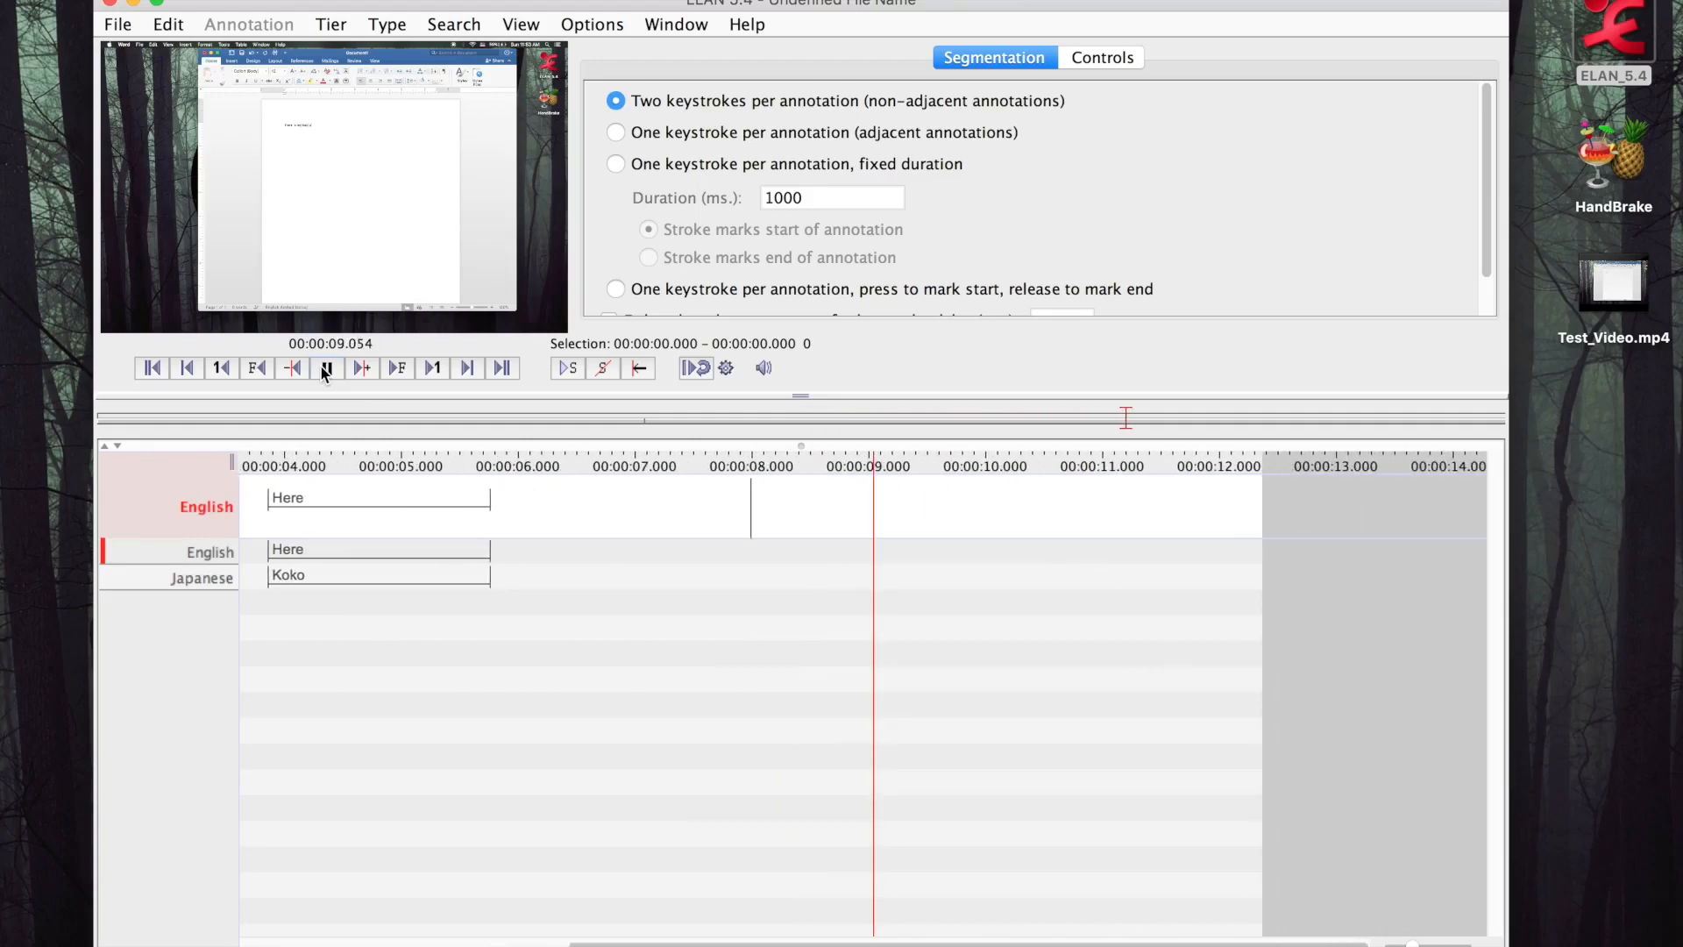
key(Return)
click(325, 368)
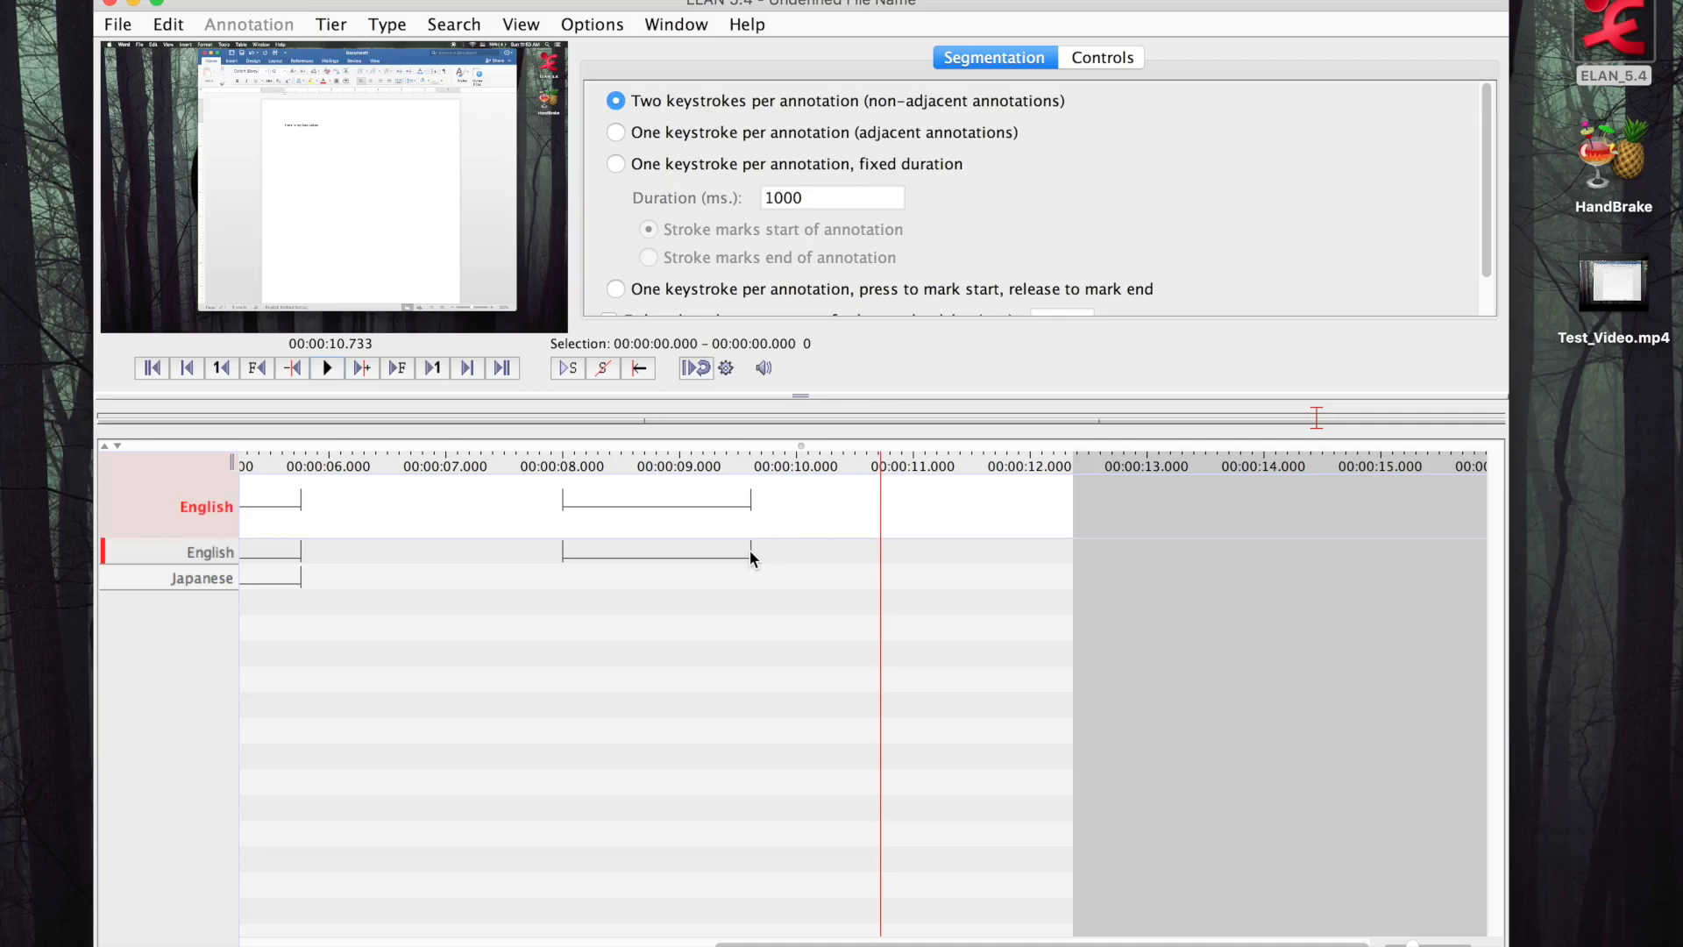
Switch back to Annotation Mode and select the new empty segment on the English tier
click(592, 24)
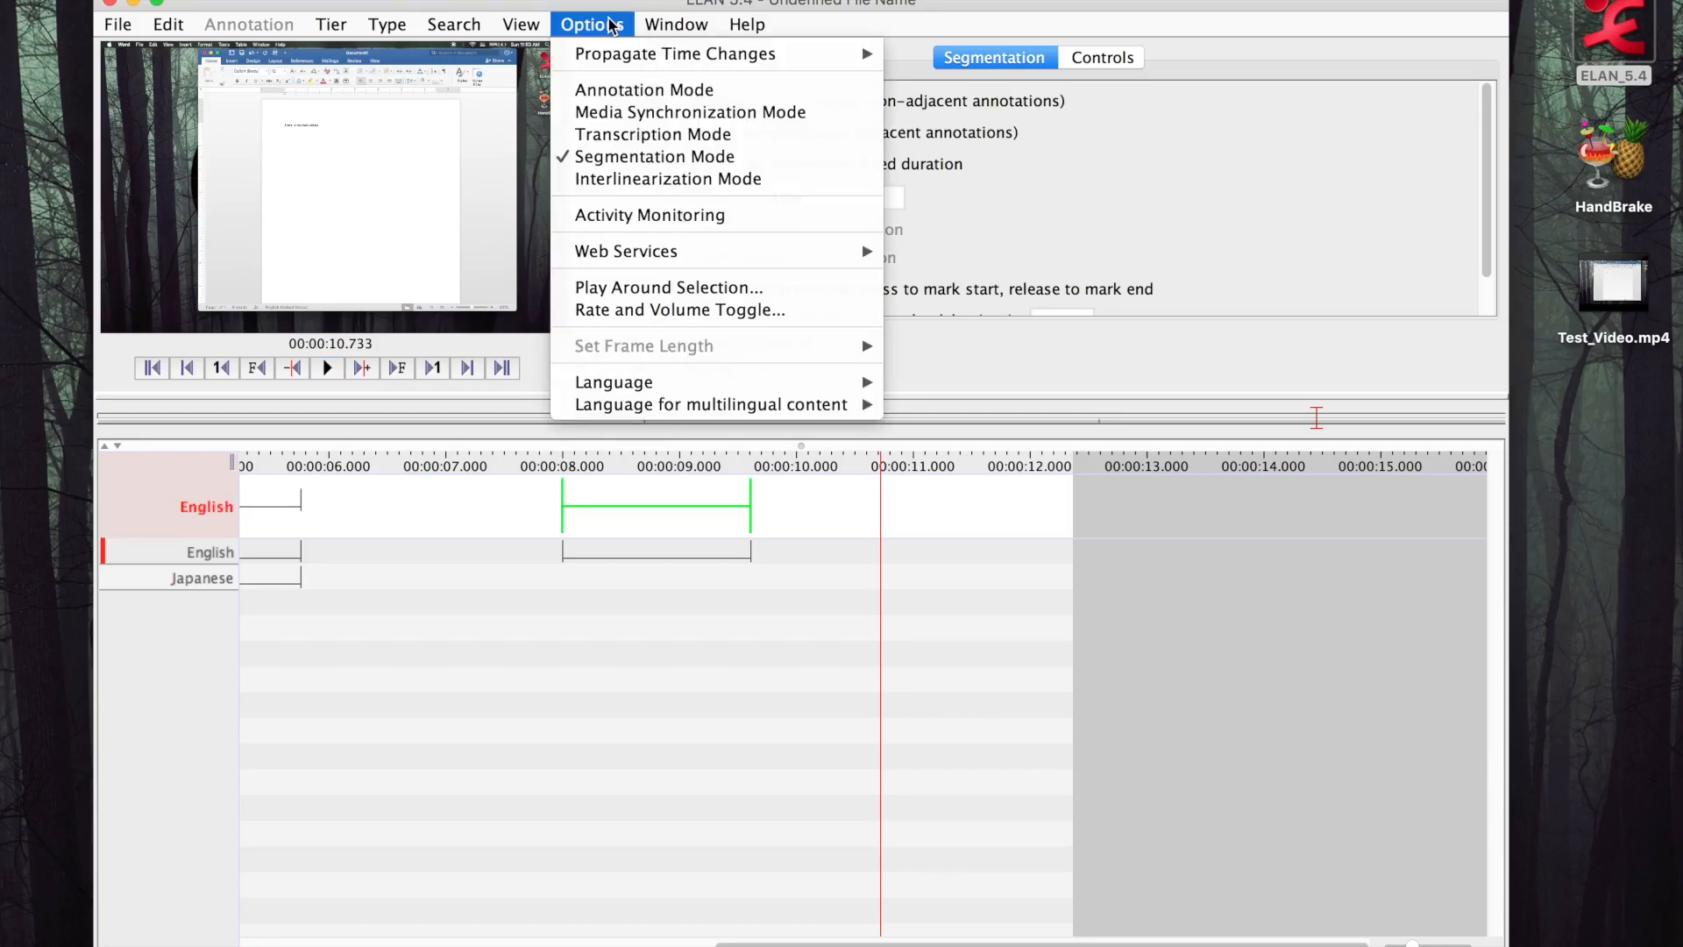
click(613, 92)
scroll(682, 633, left, 10)
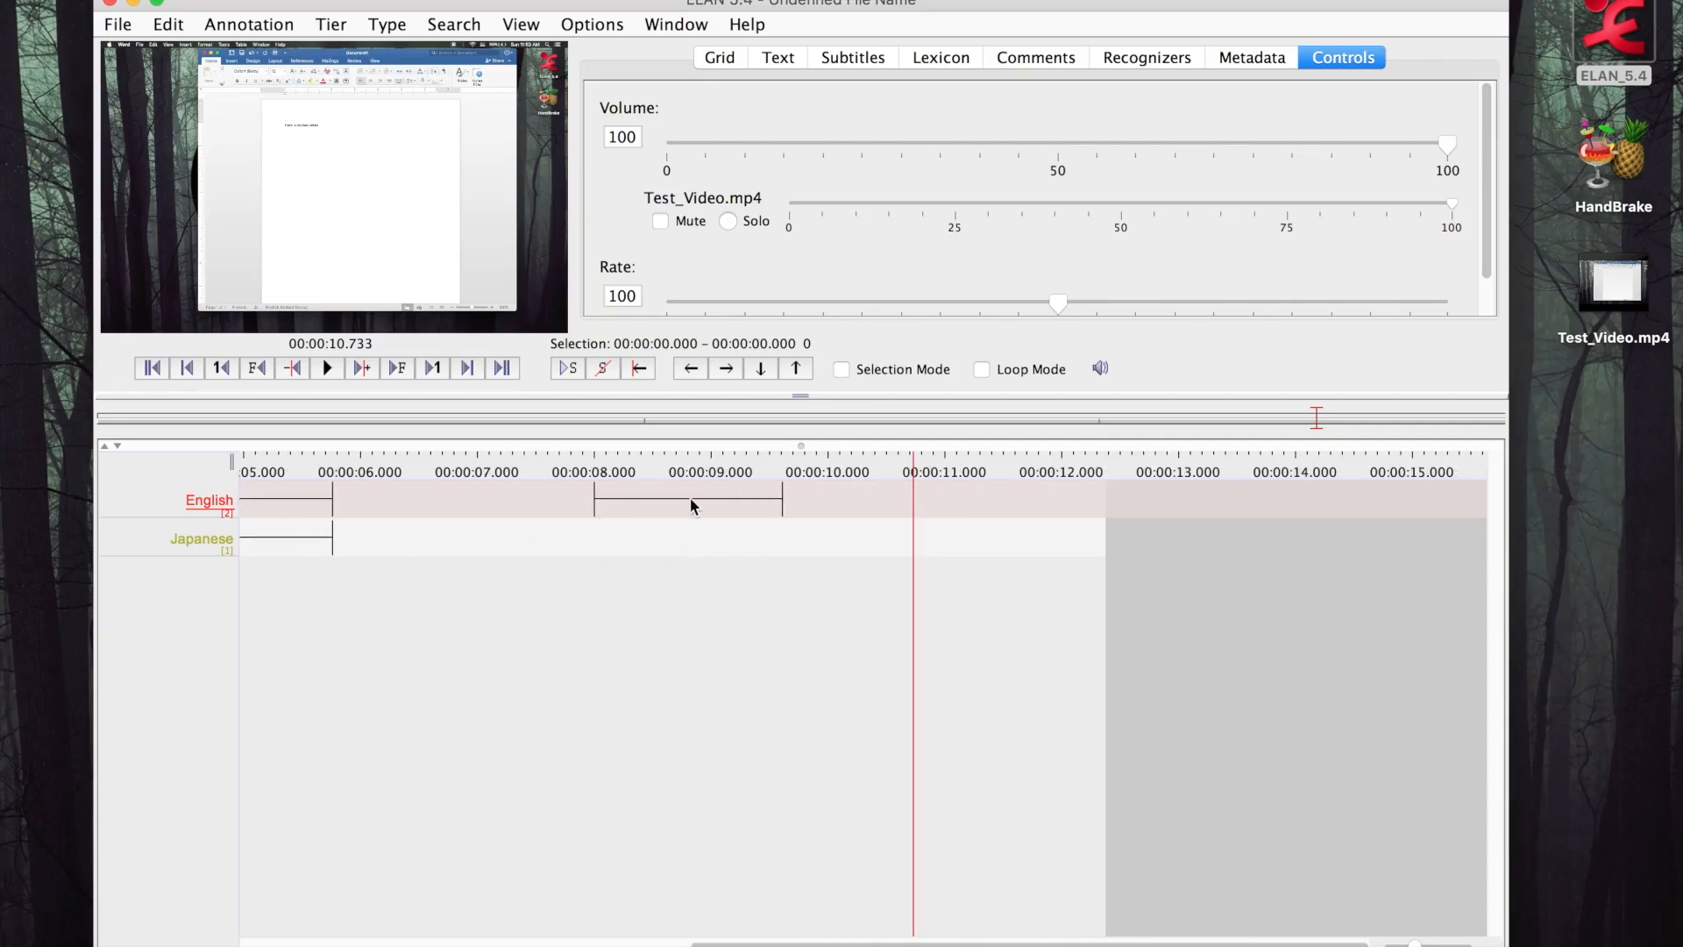
click(690, 497)
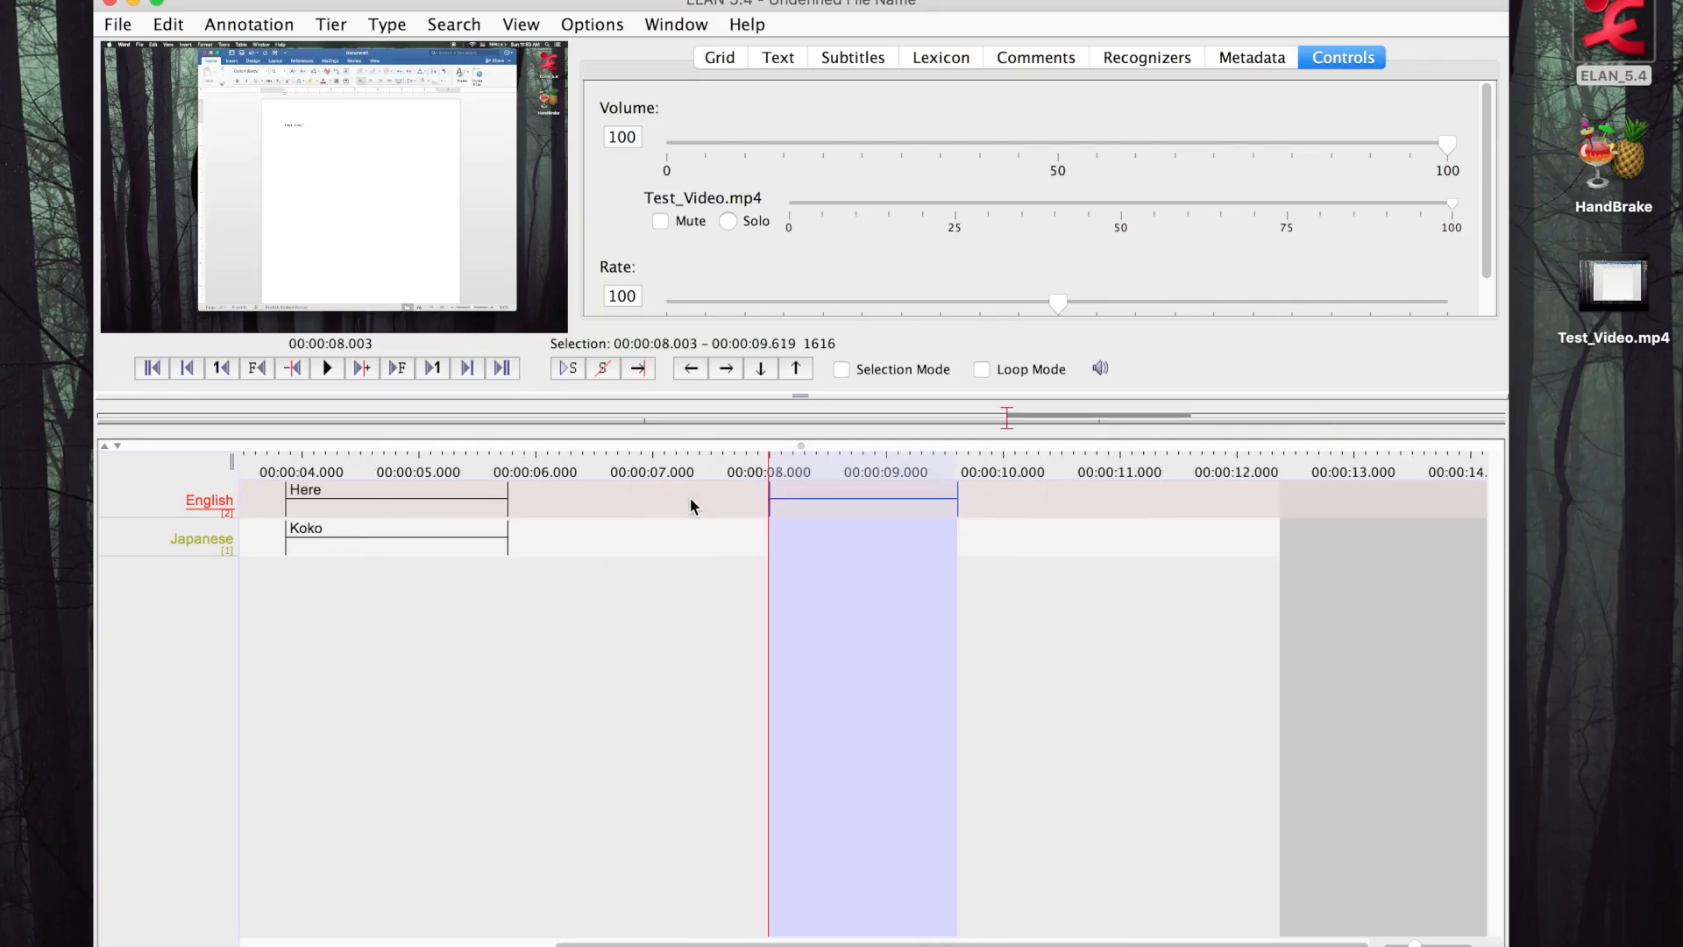
Add the annotation "Here again" to the Japanese tier over the selected interval
double_click(856, 542)
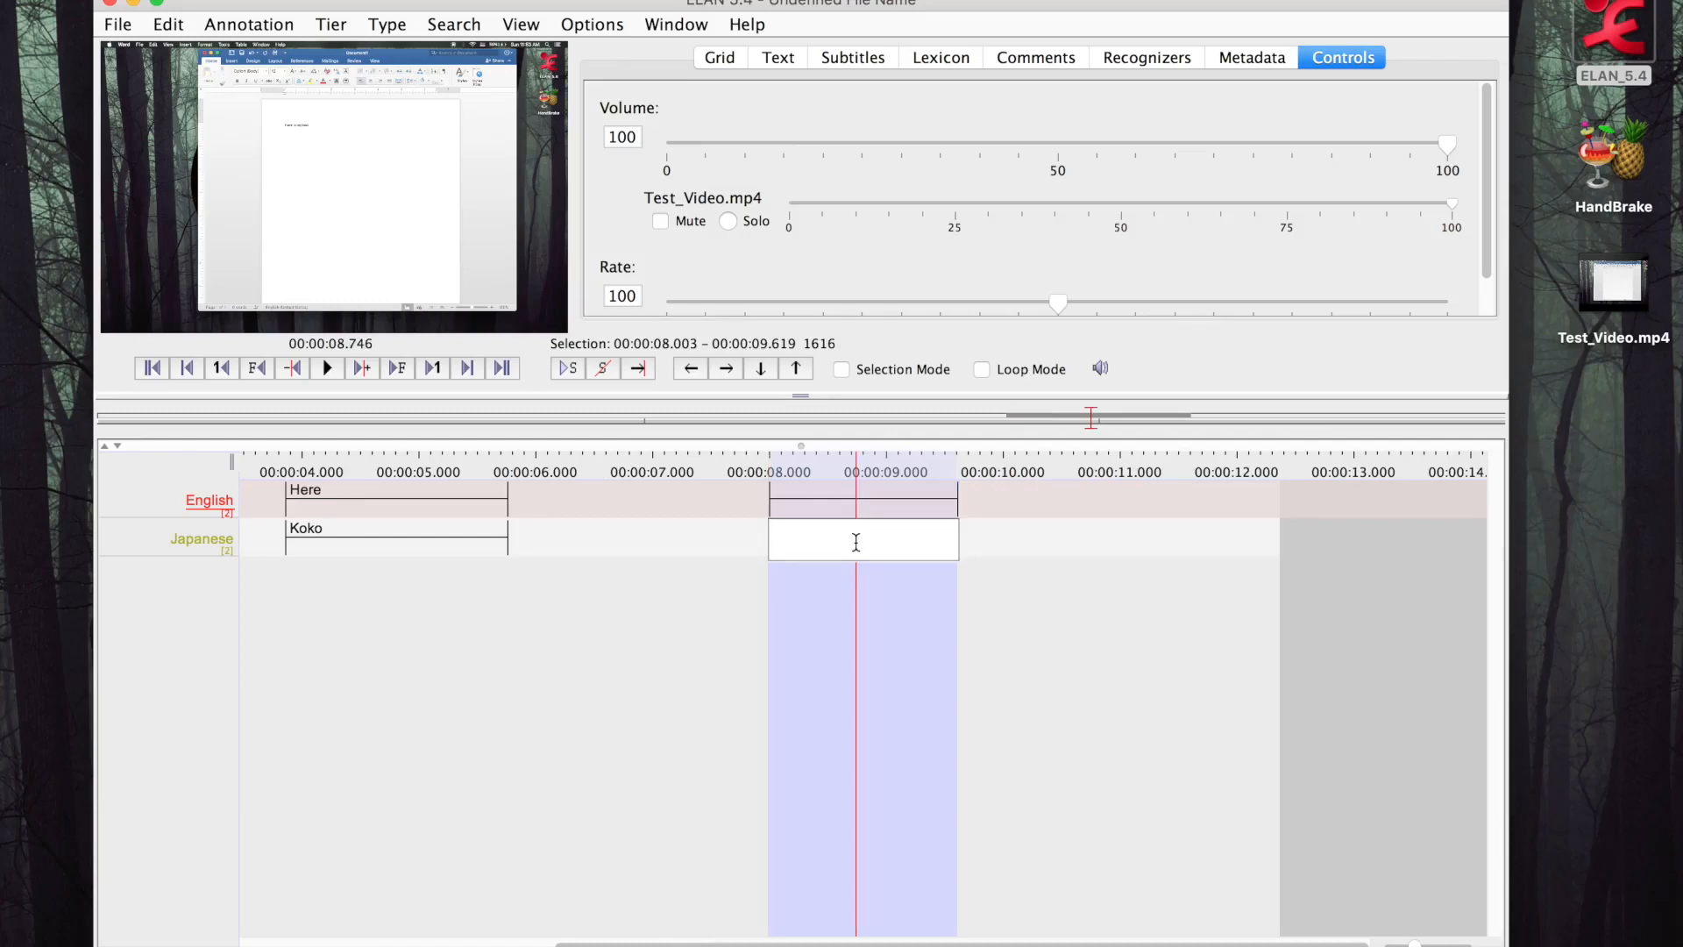
text(Here again)
key(Return)
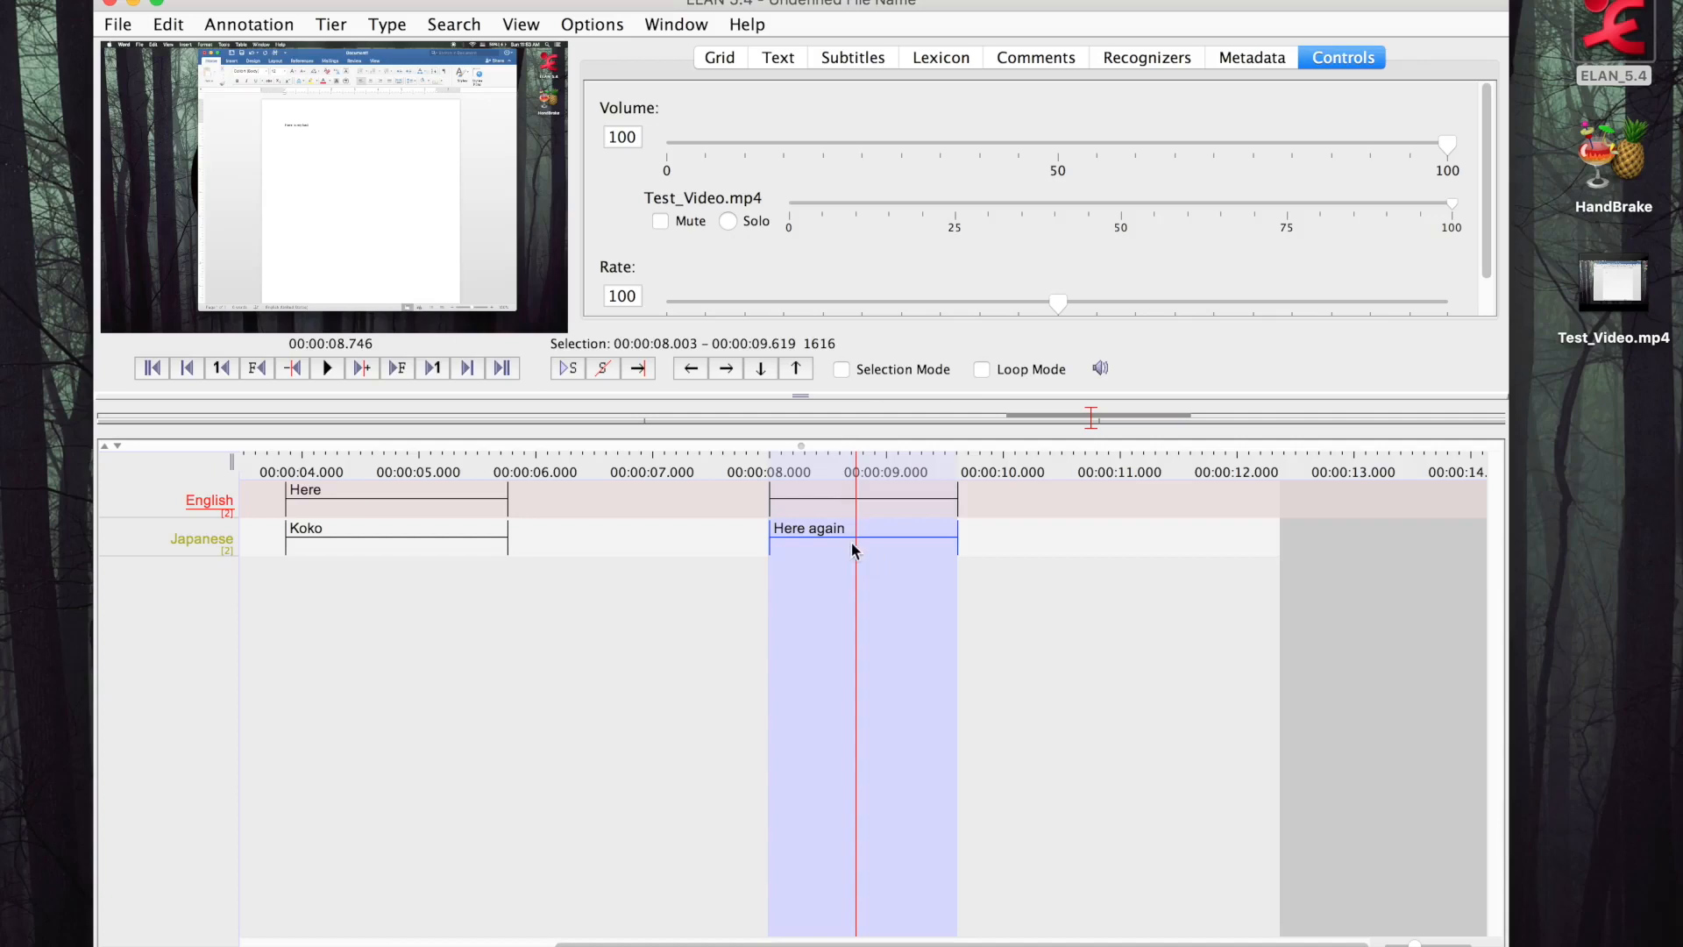
Review the annotations on both tiers along the whole timeline
scroll(1045, 641, left, 5)
scroll(1045, 642, right, 2)
scroll(1045, 644, right, 1)
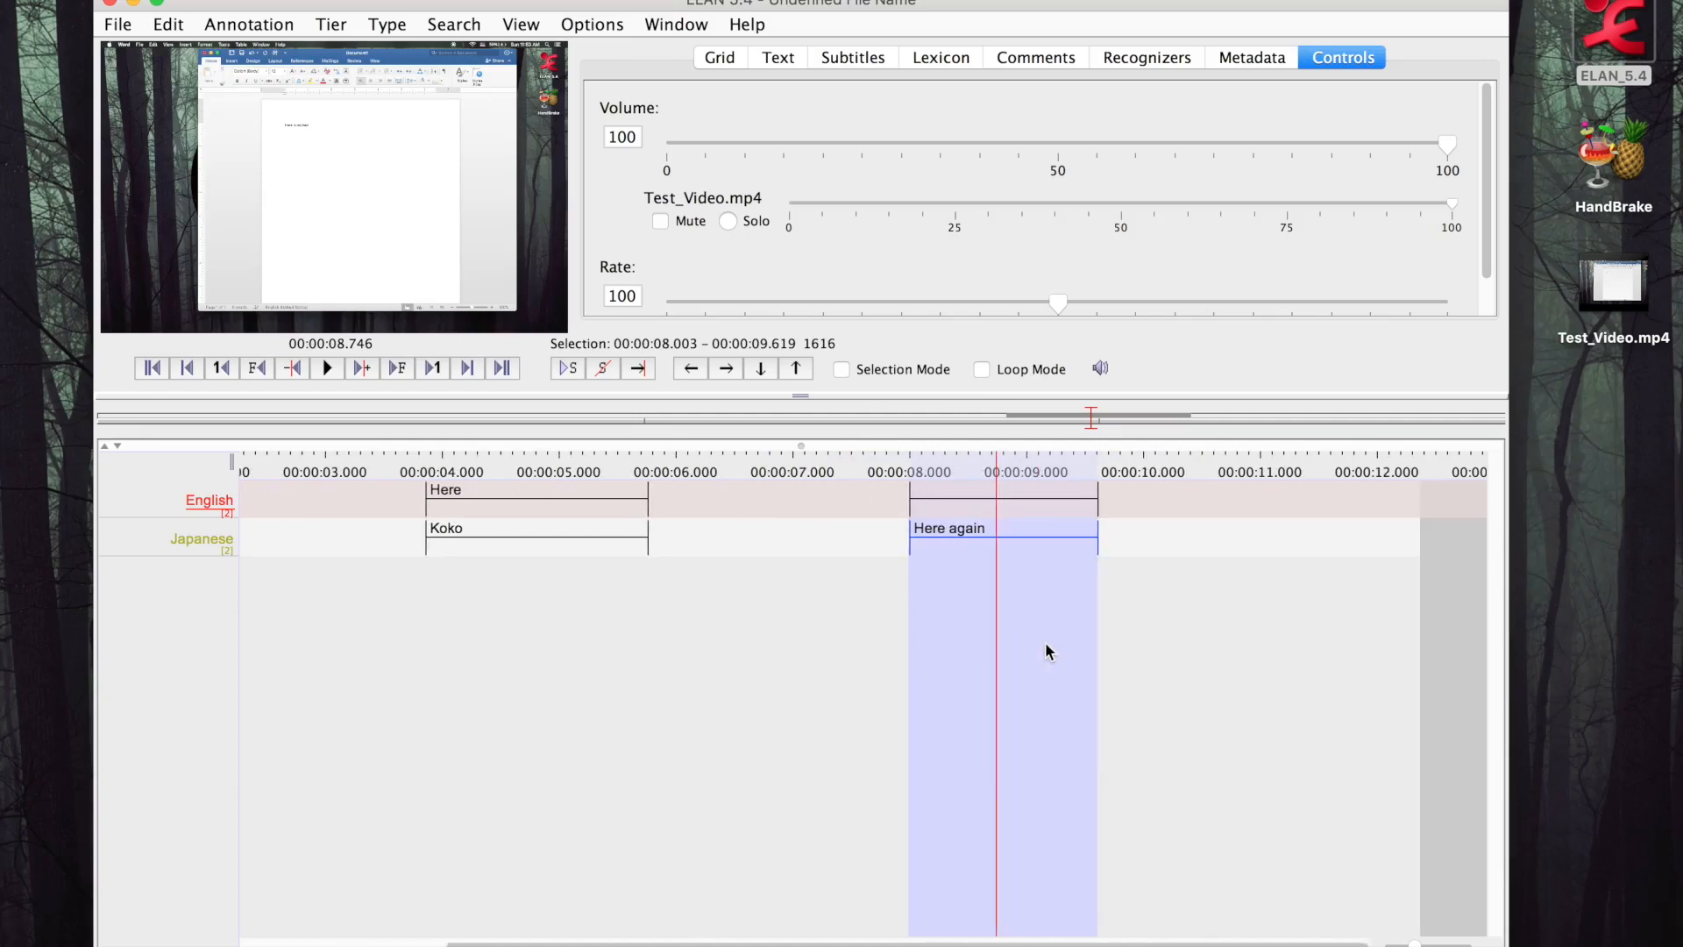
scroll(1045, 652, left, 3)
scroll(1045, 651, right, 5)
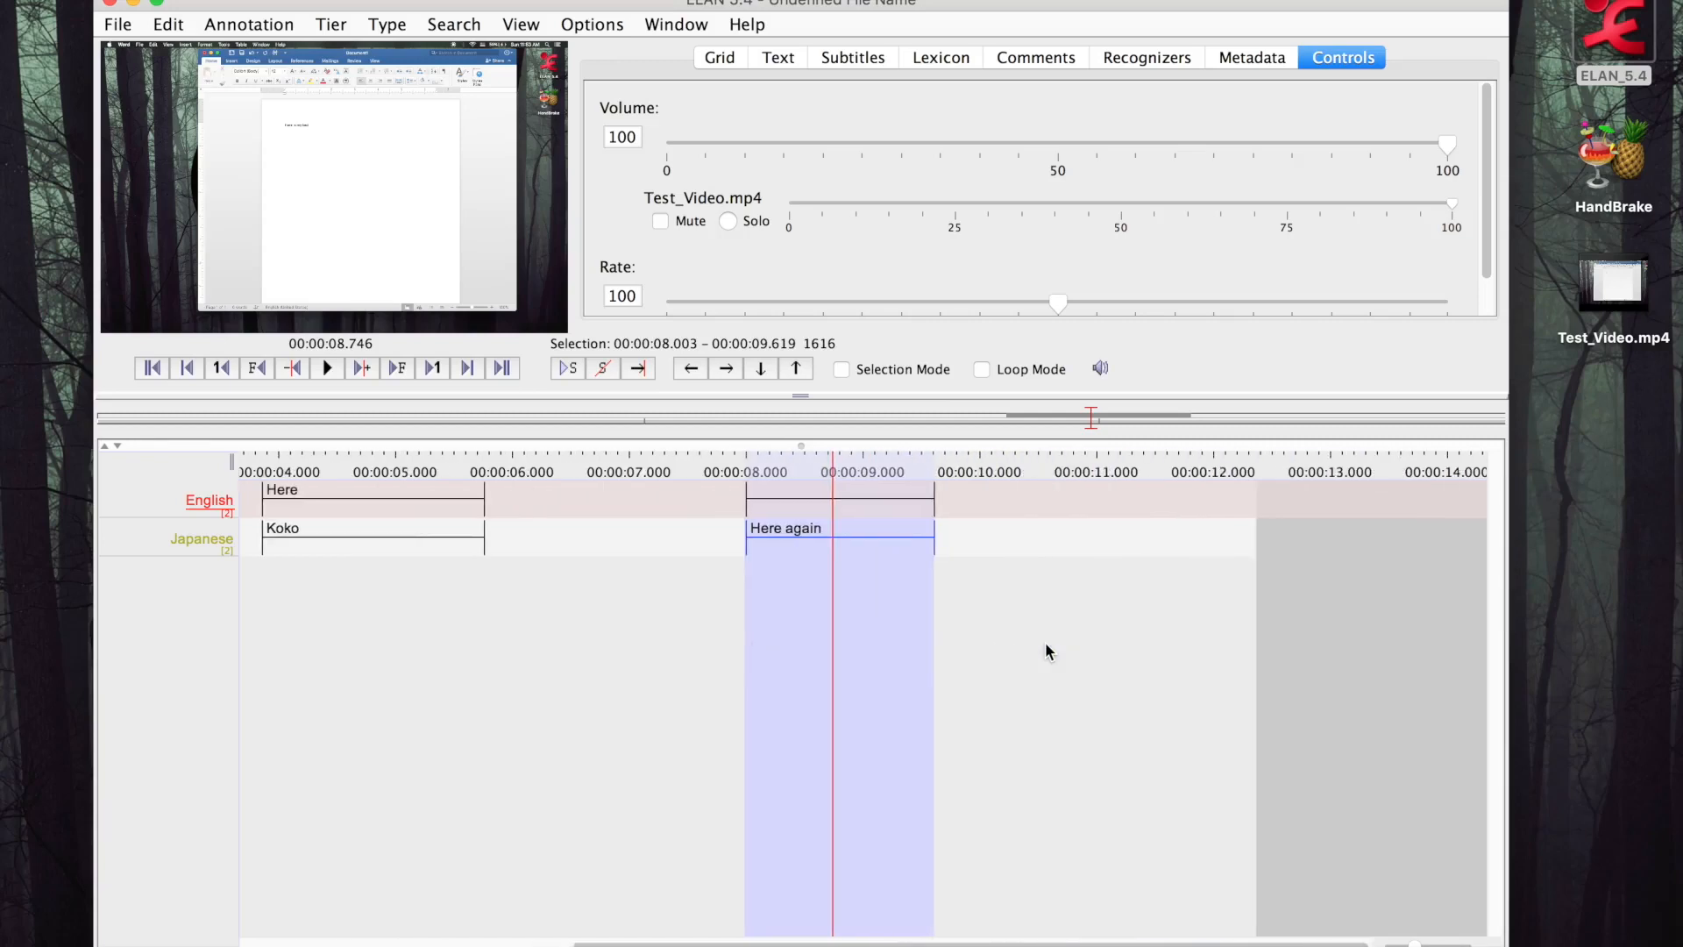
scroll(1045, 651, left, 6)
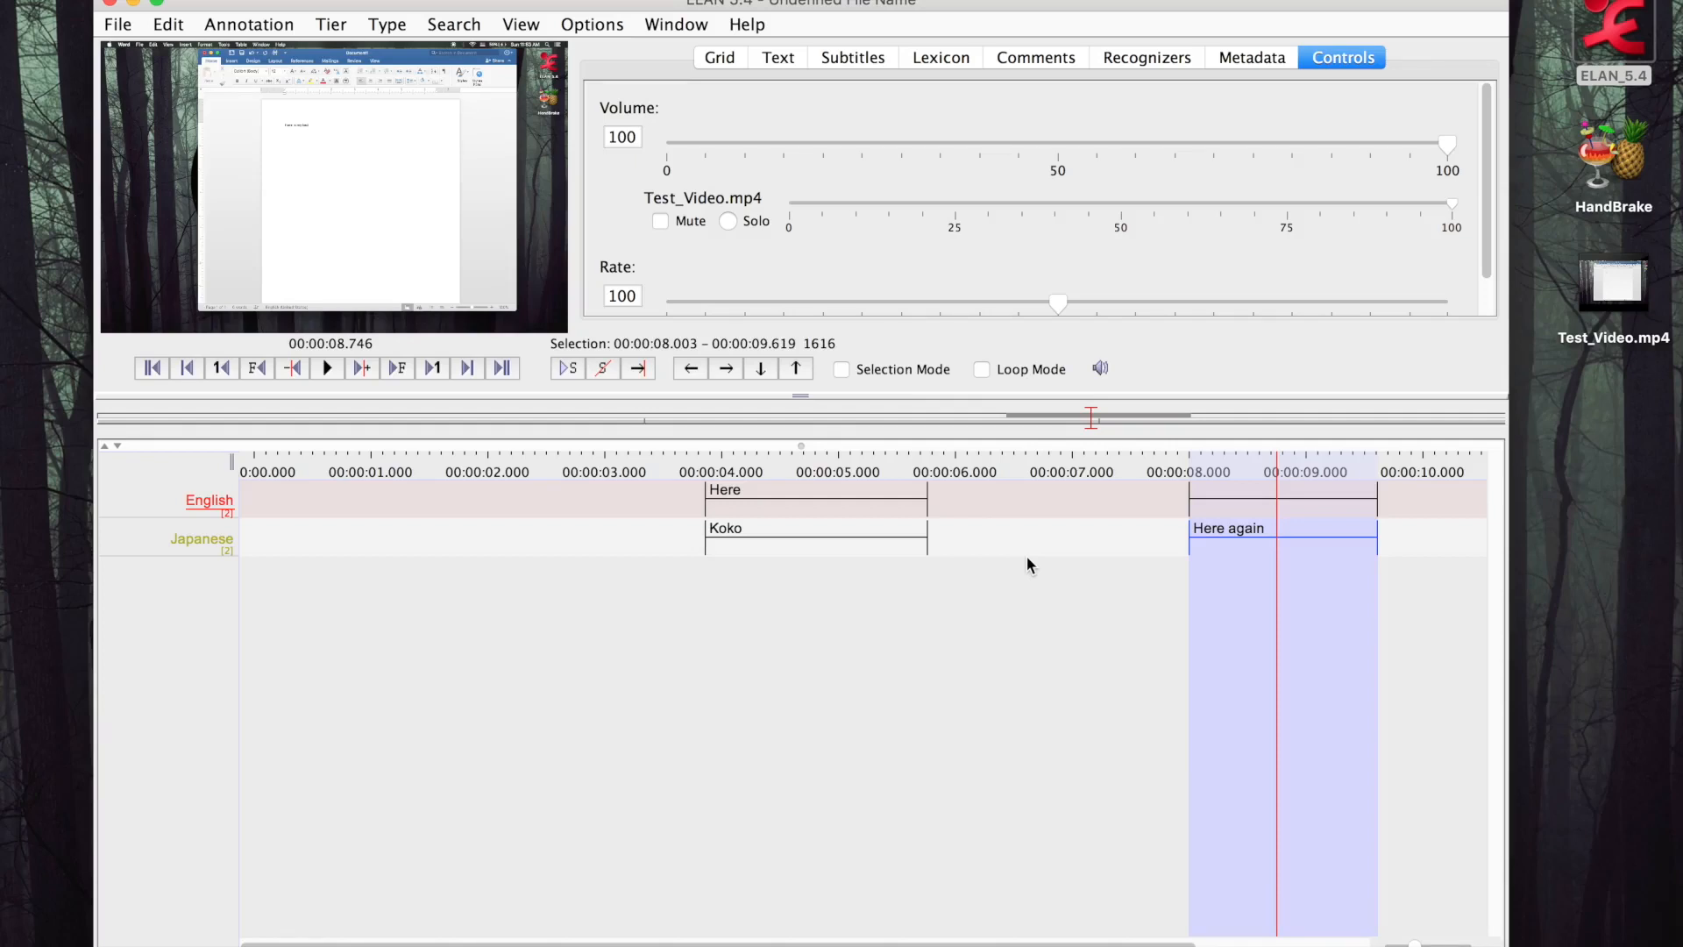
scroll(1027, 559, right, 4)
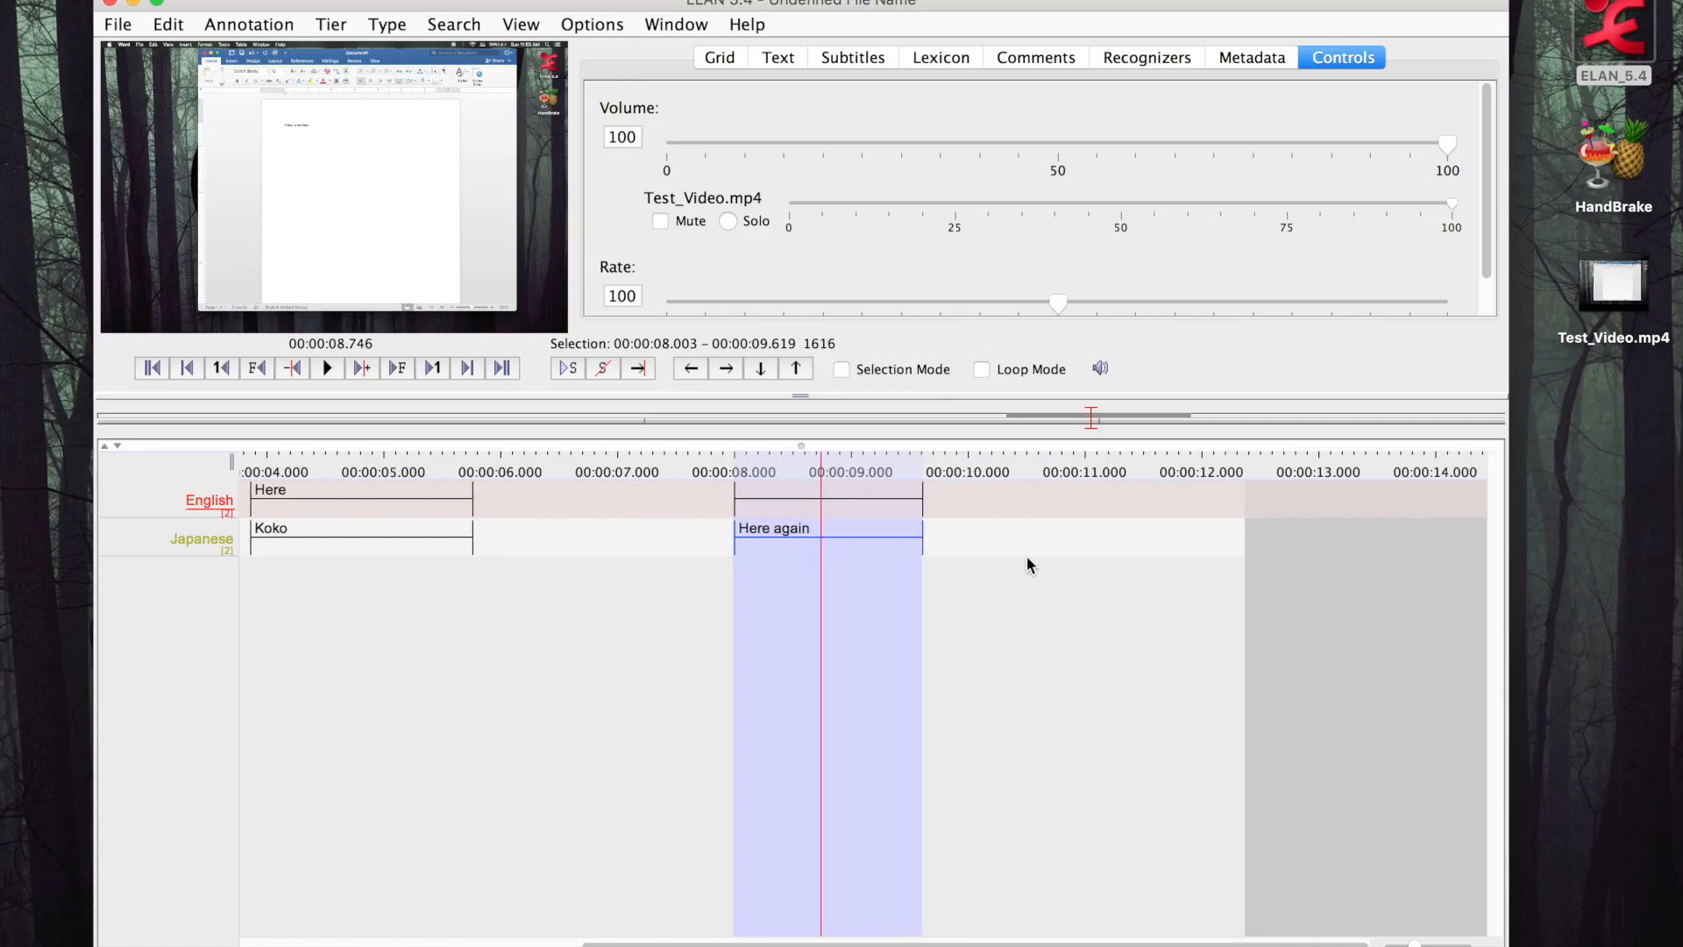
scroll(1028, 559, left, 4)
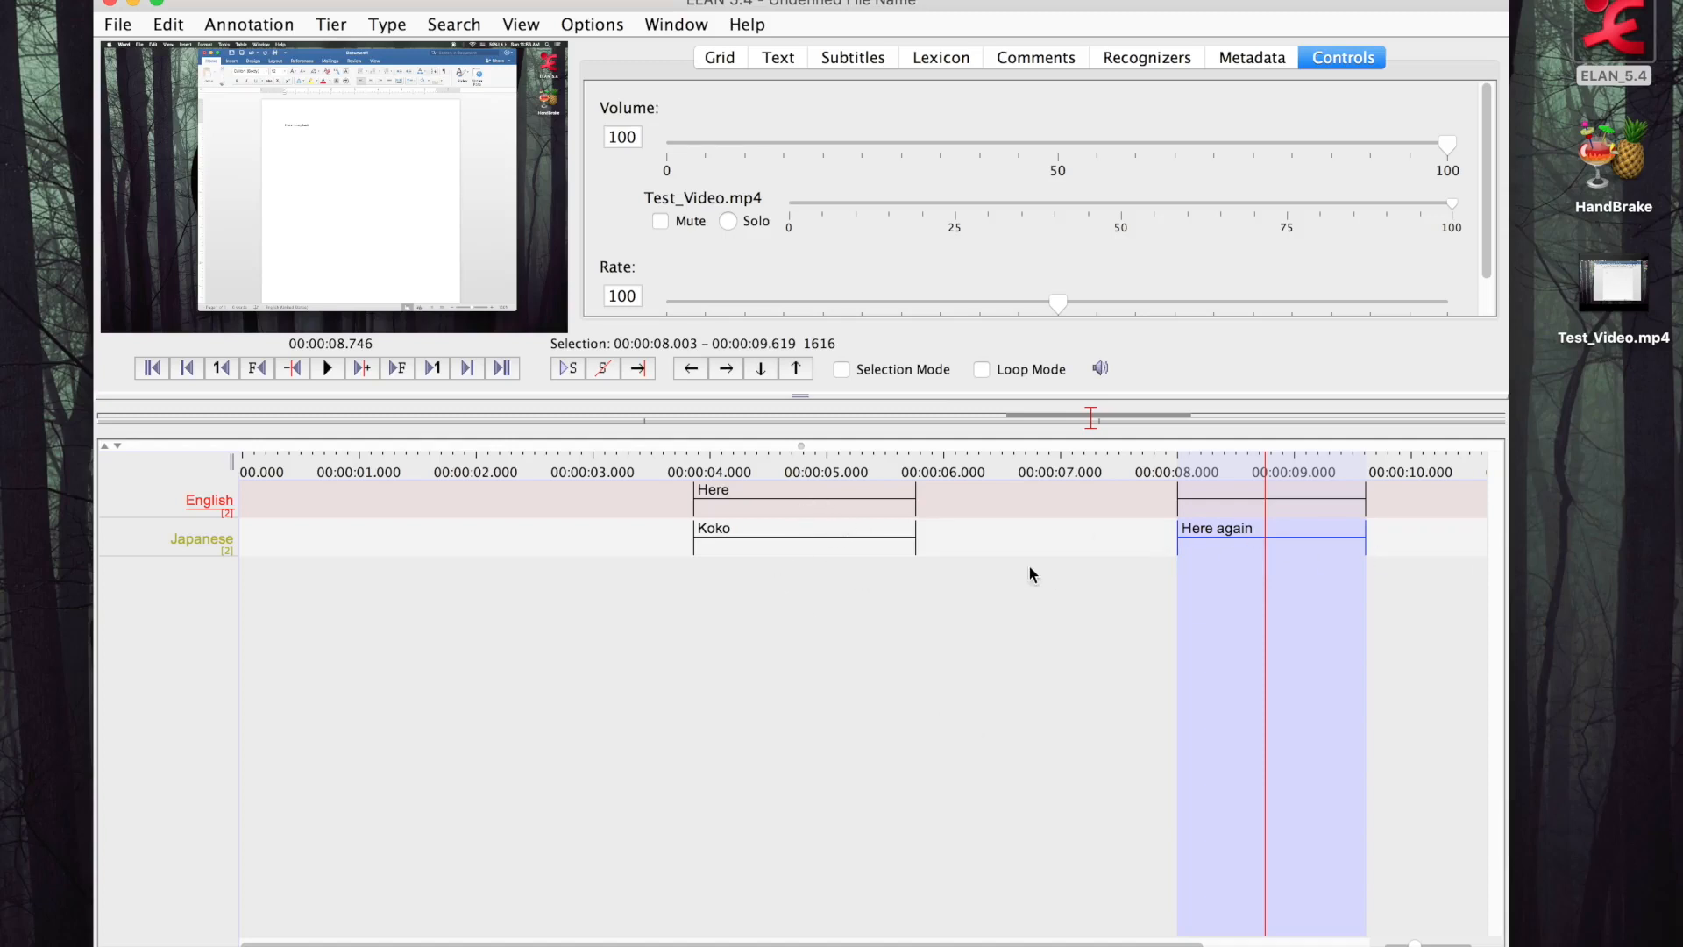
Start exporting the English and Japanese tiers as subtitles text with the master media time offset added
mouse_move(1609, 283)
click(119, 25)
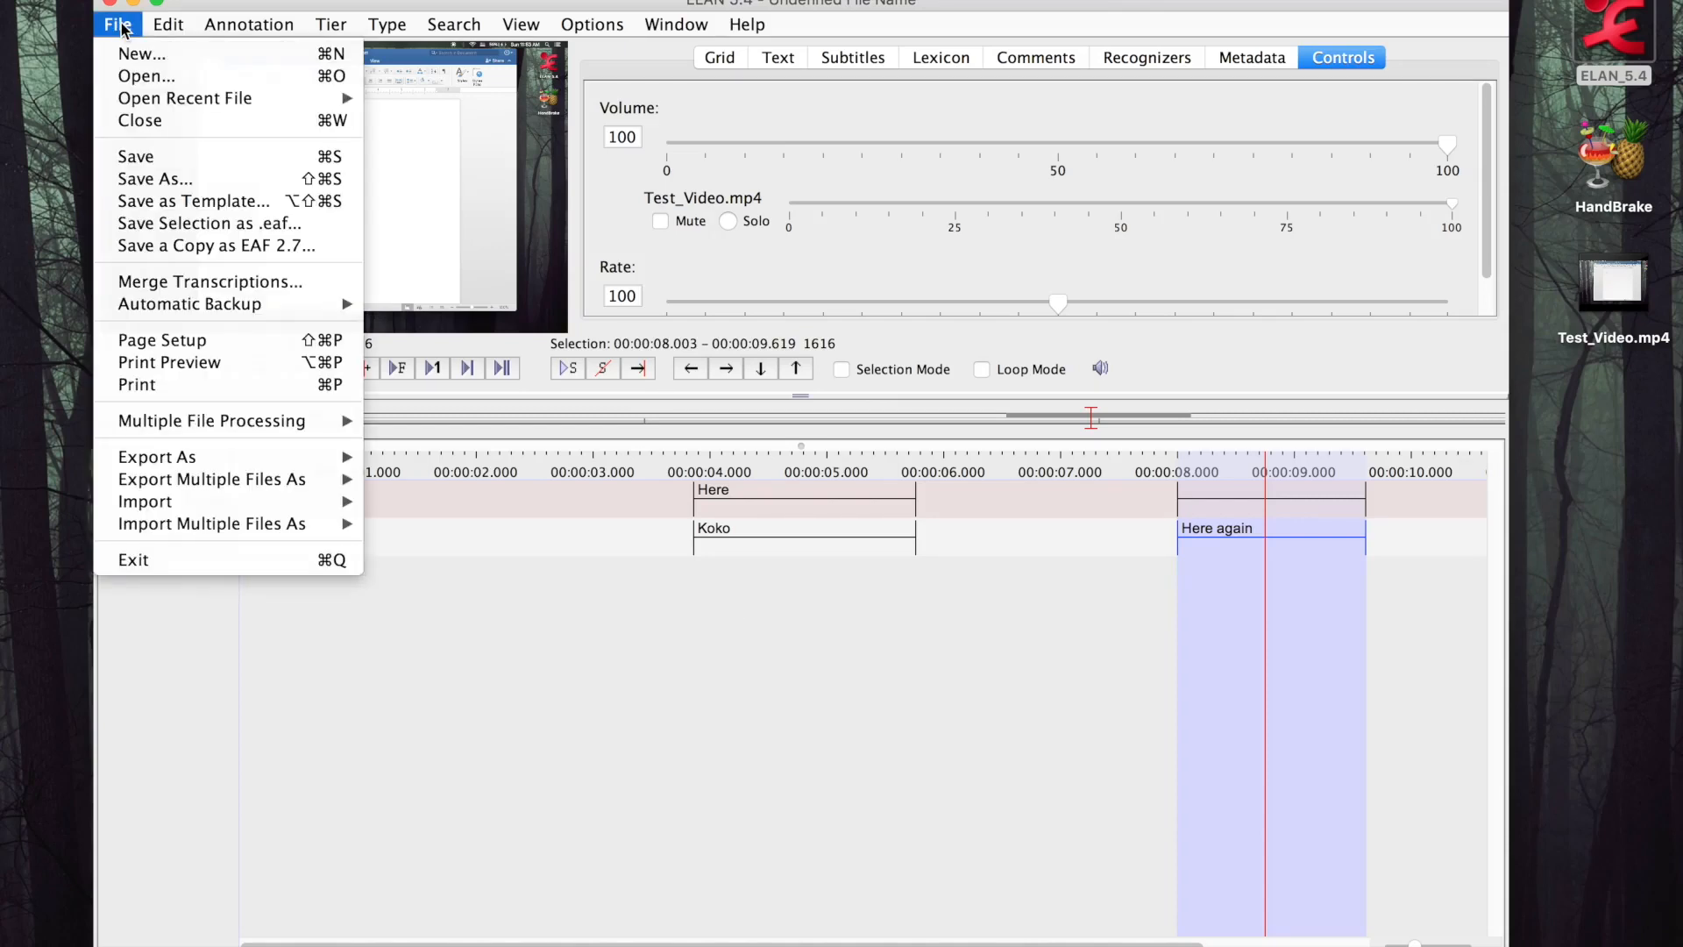
mouse_move(201, 456)
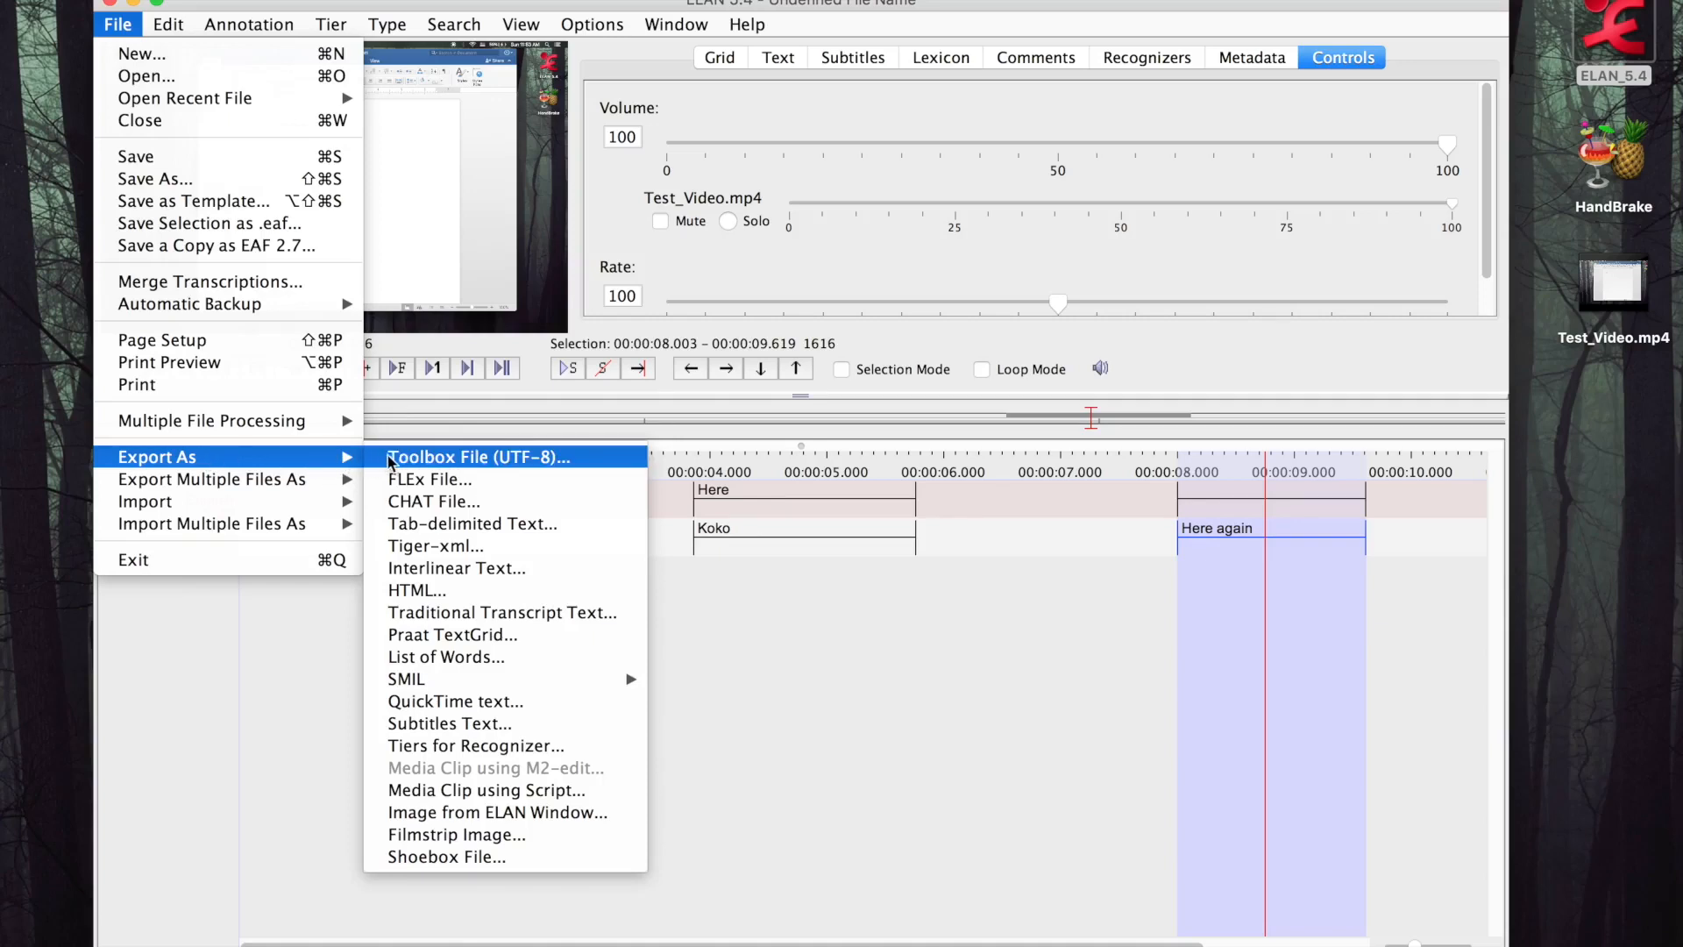
click(526, 723)
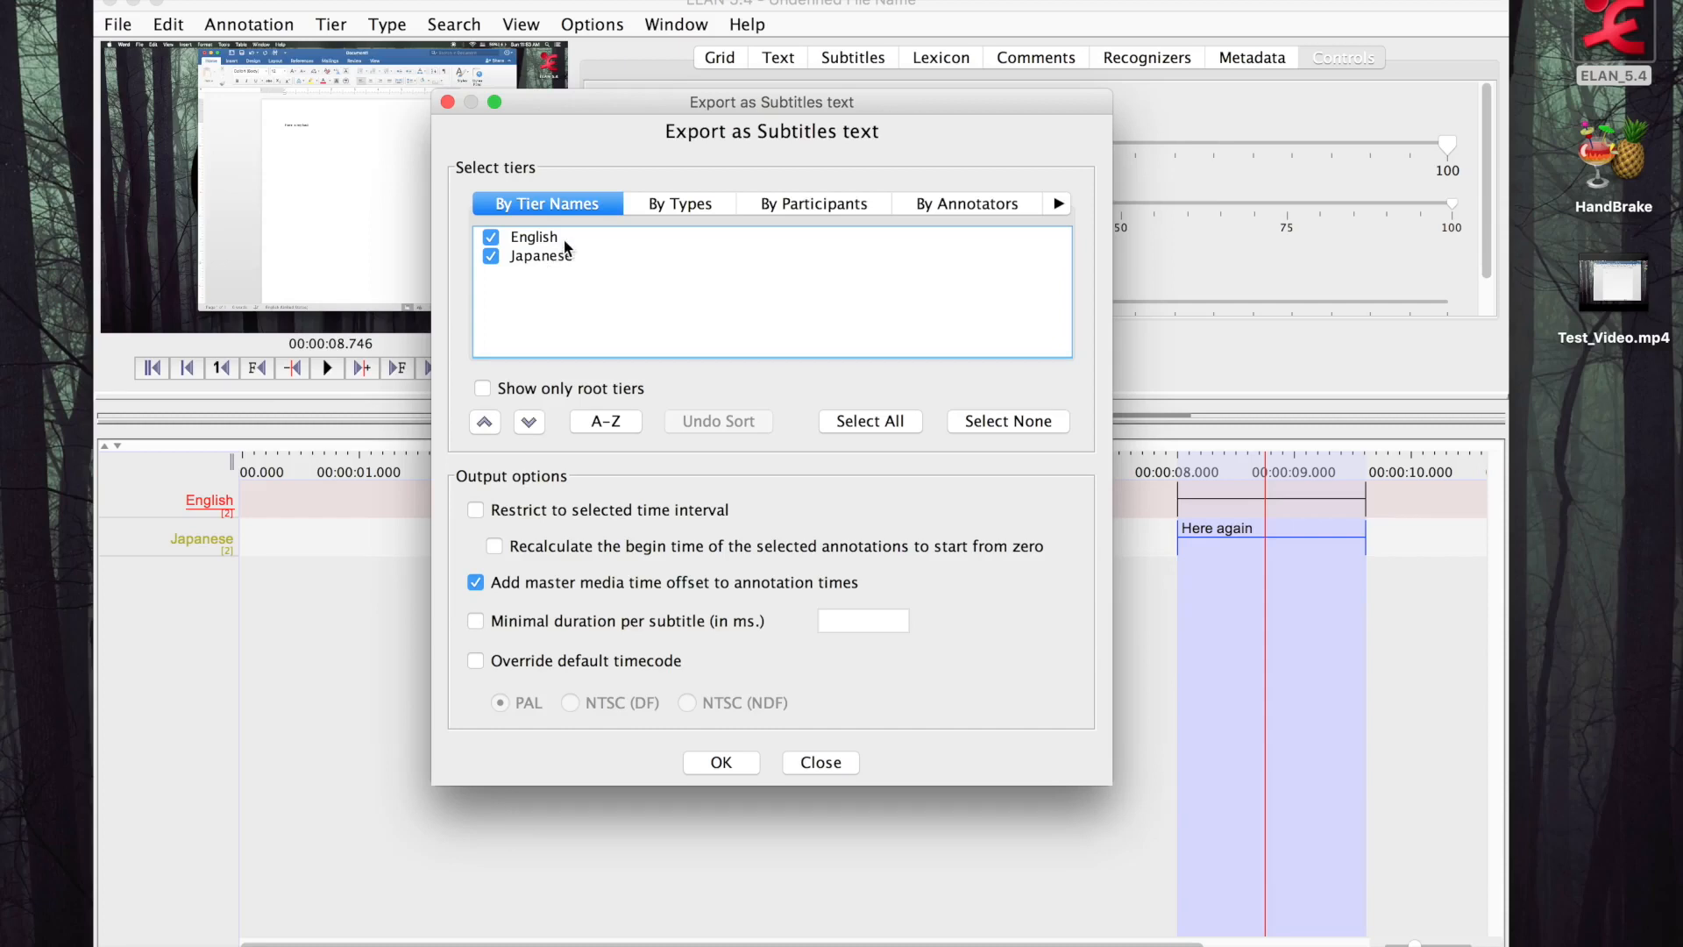
click(728, 762)
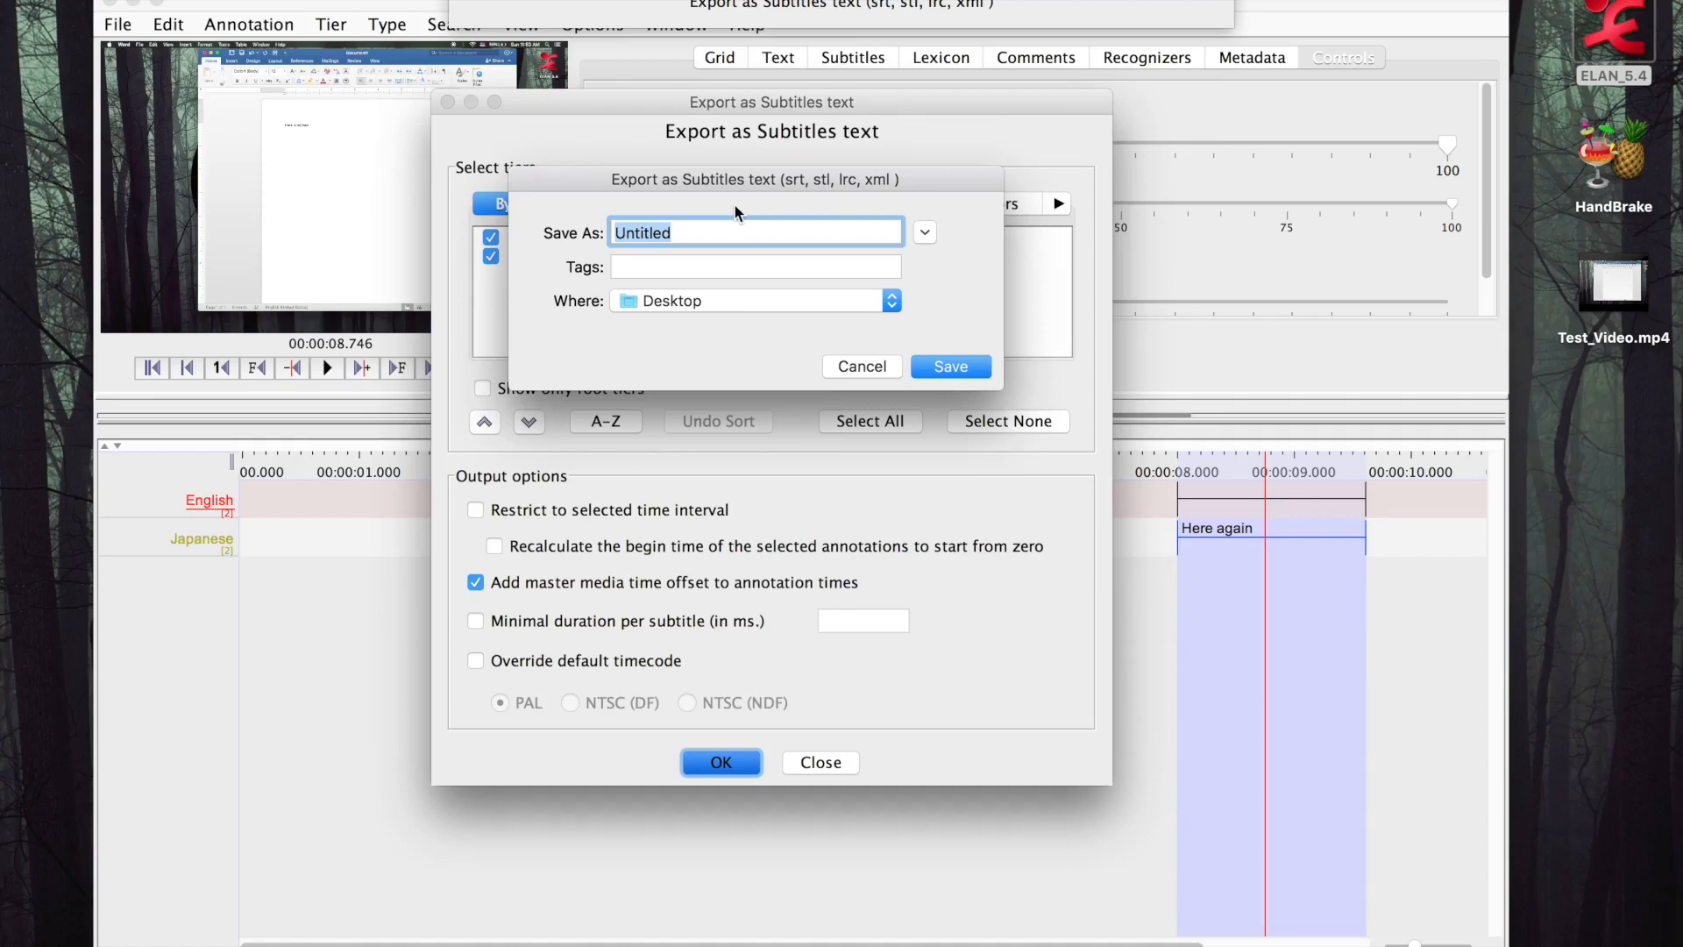
Name the subtitle export Test_Video_Text and save it to the Desktop
text(Test_Video)
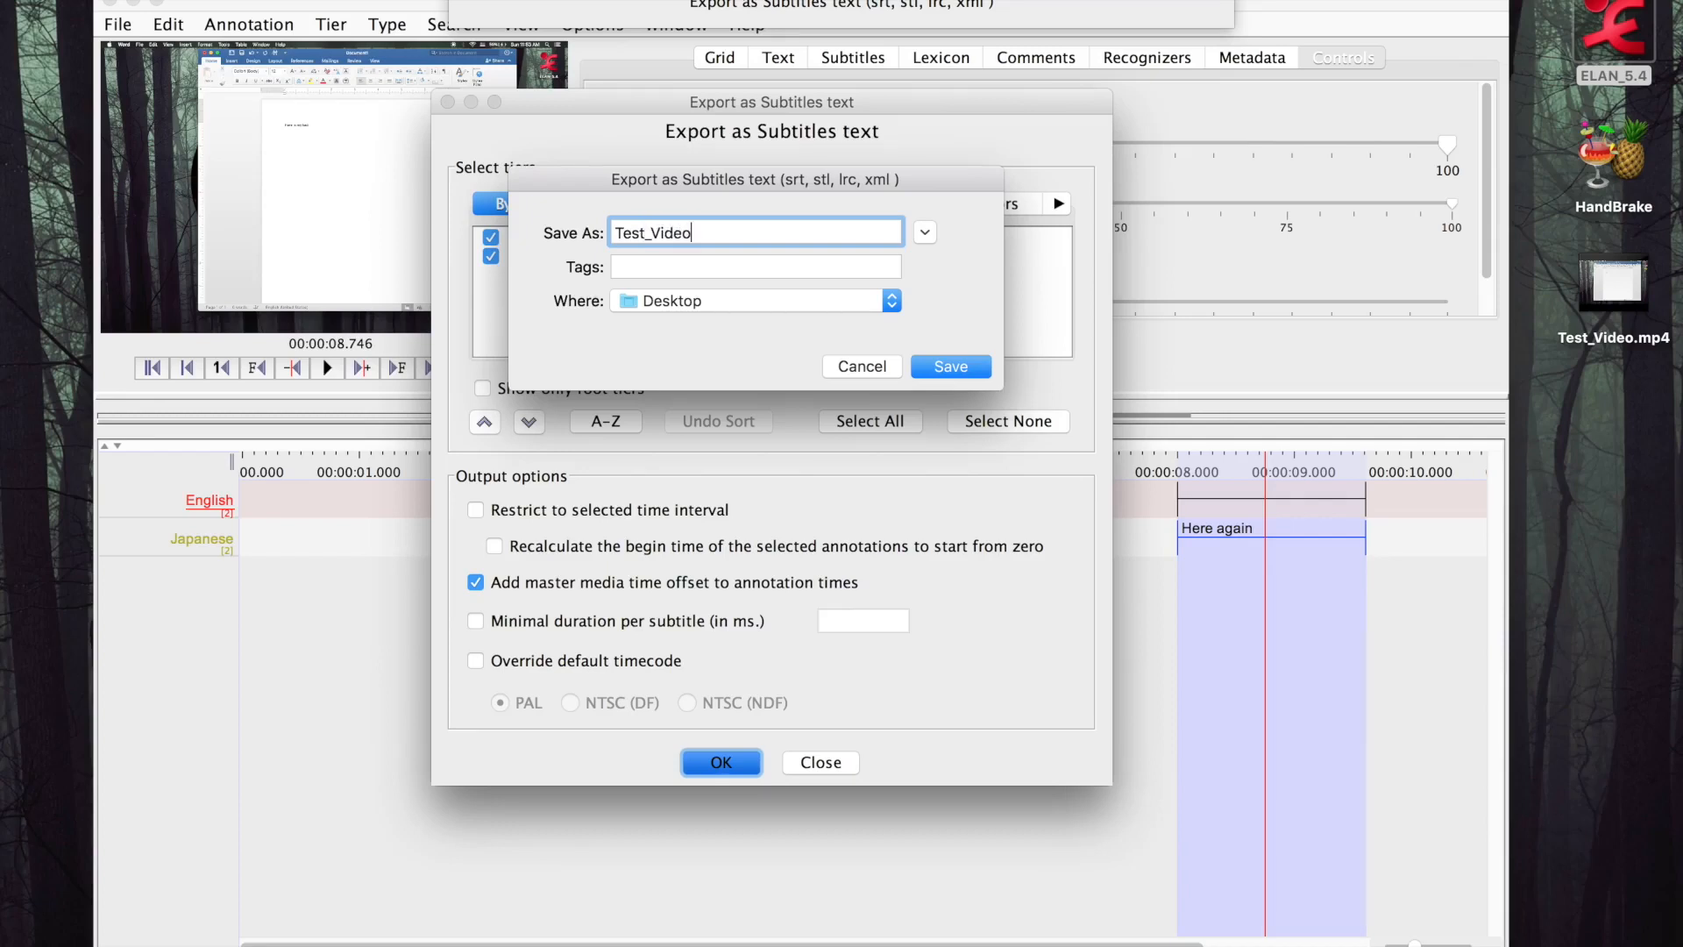
text(_Text)
click(950, 367)
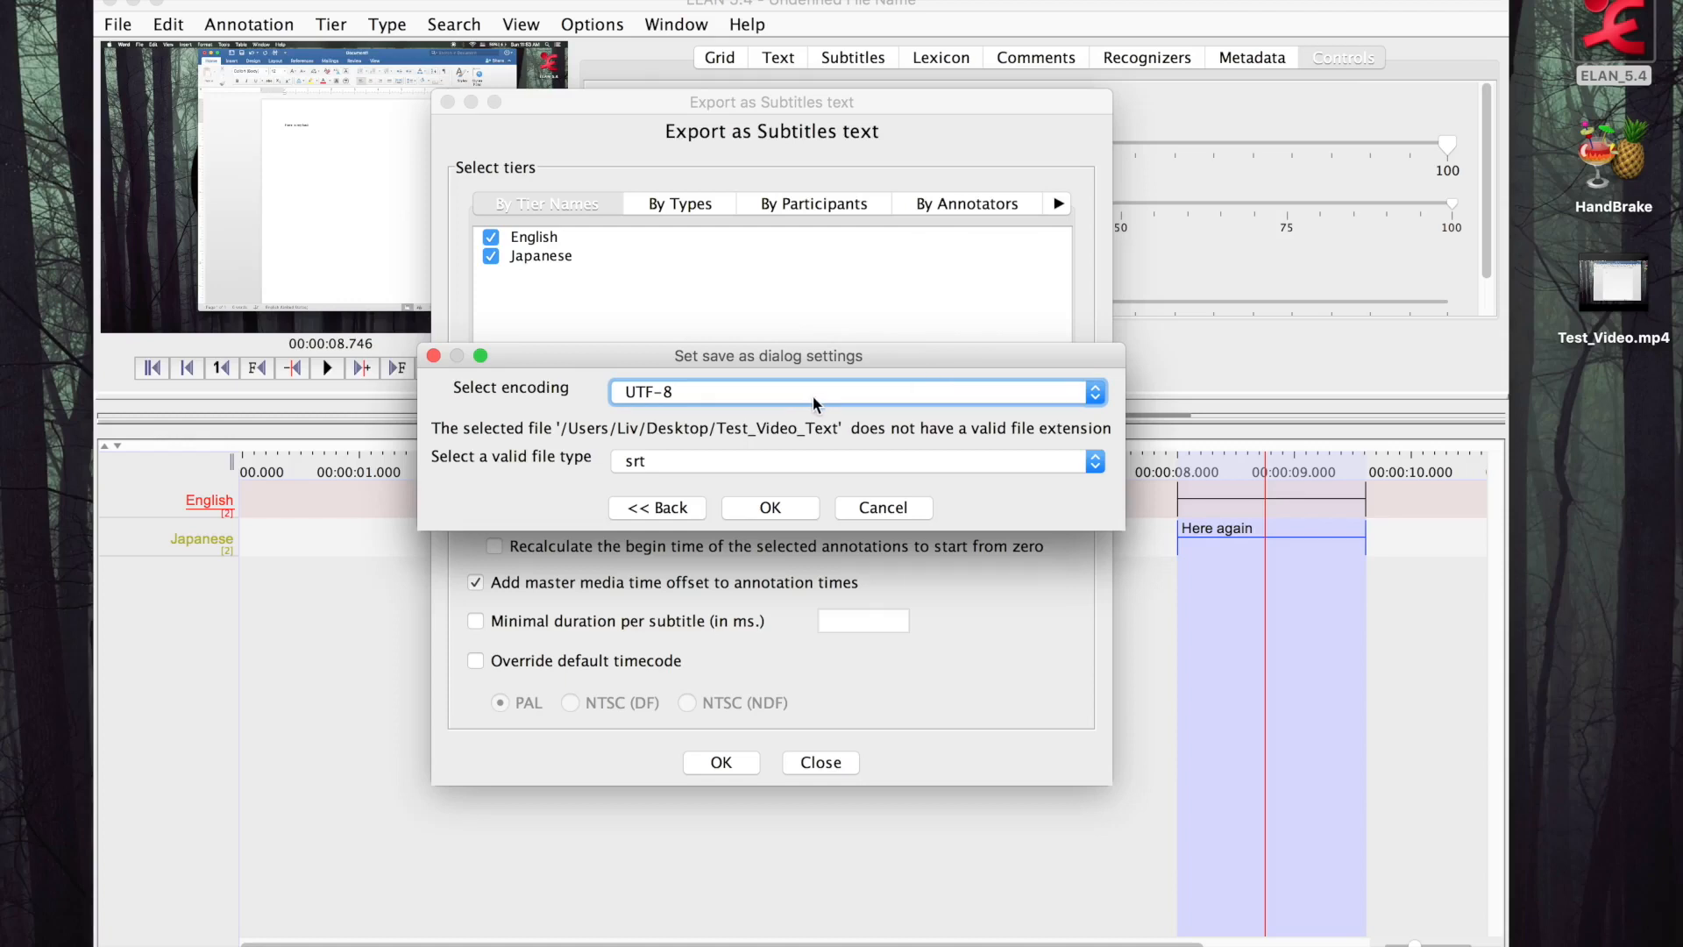
Complete the subtitle export with UTF-8 encoding and the srt file type
click(742, 458)
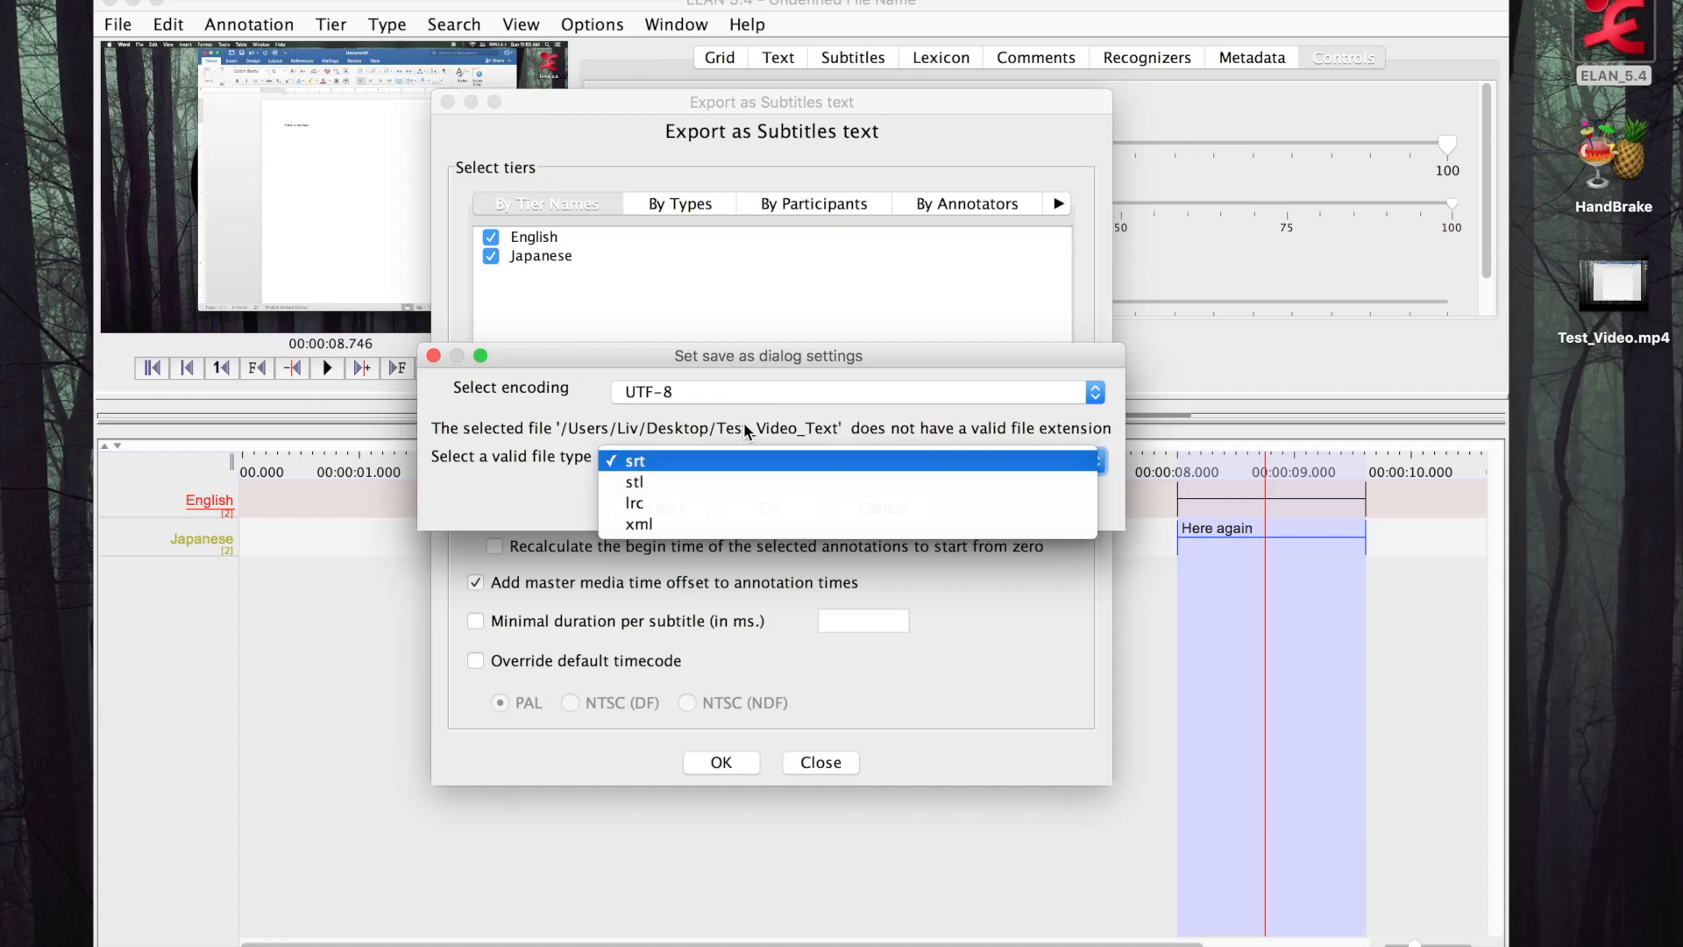
click(744, 424)
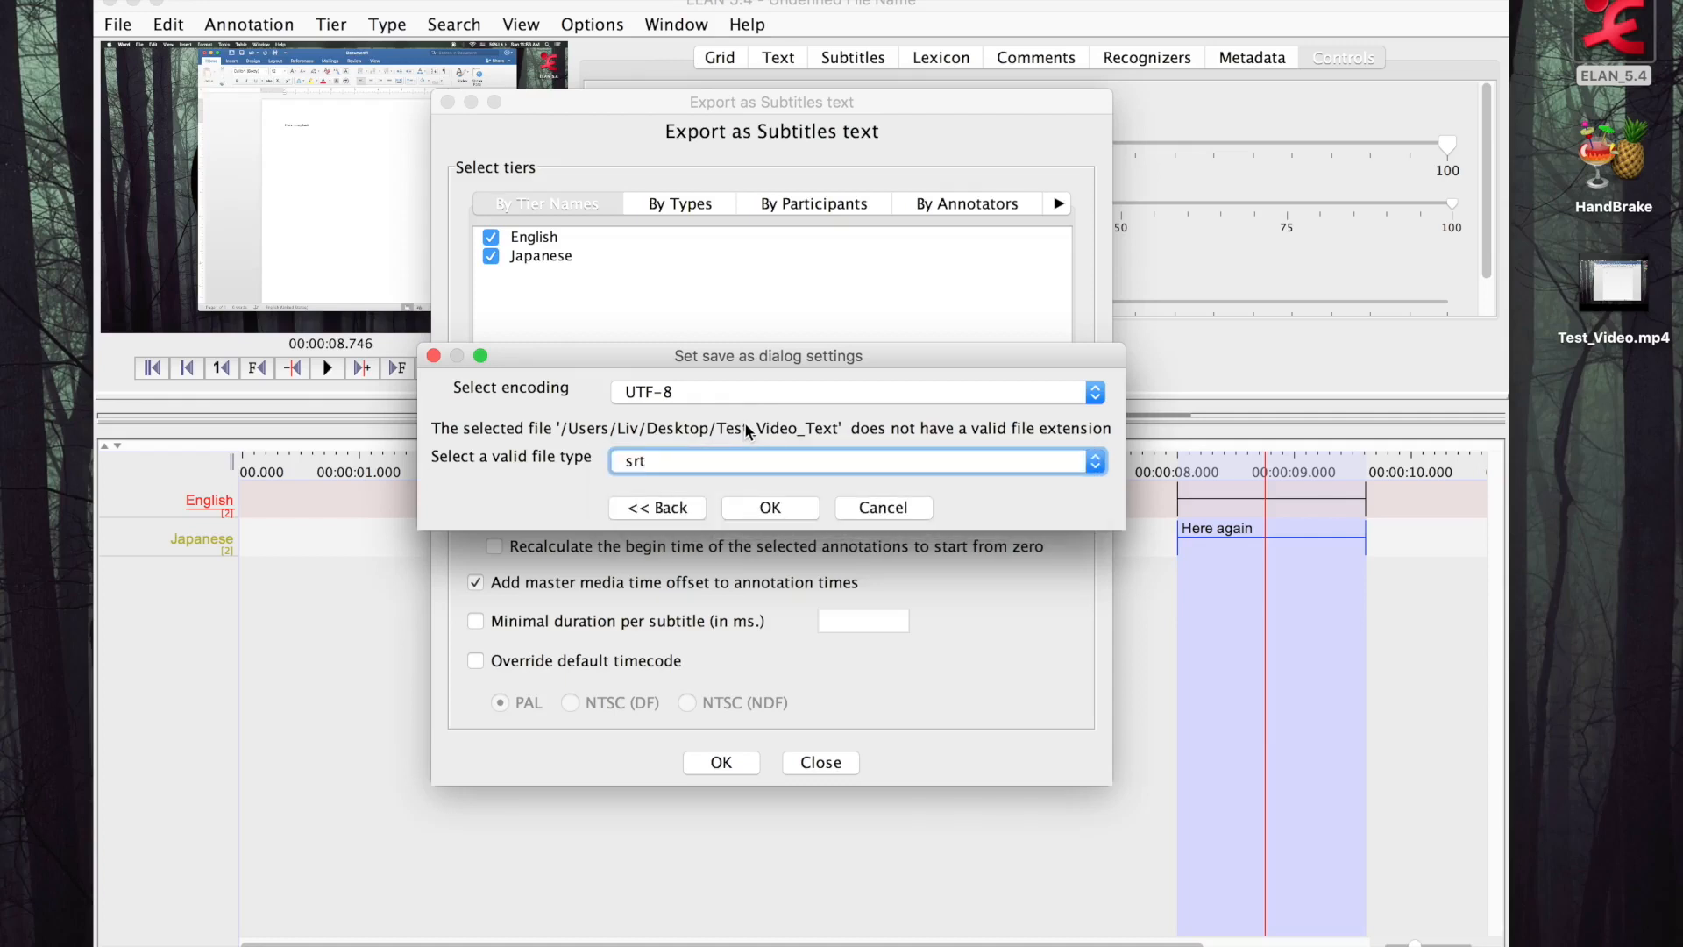
click(788, 508)
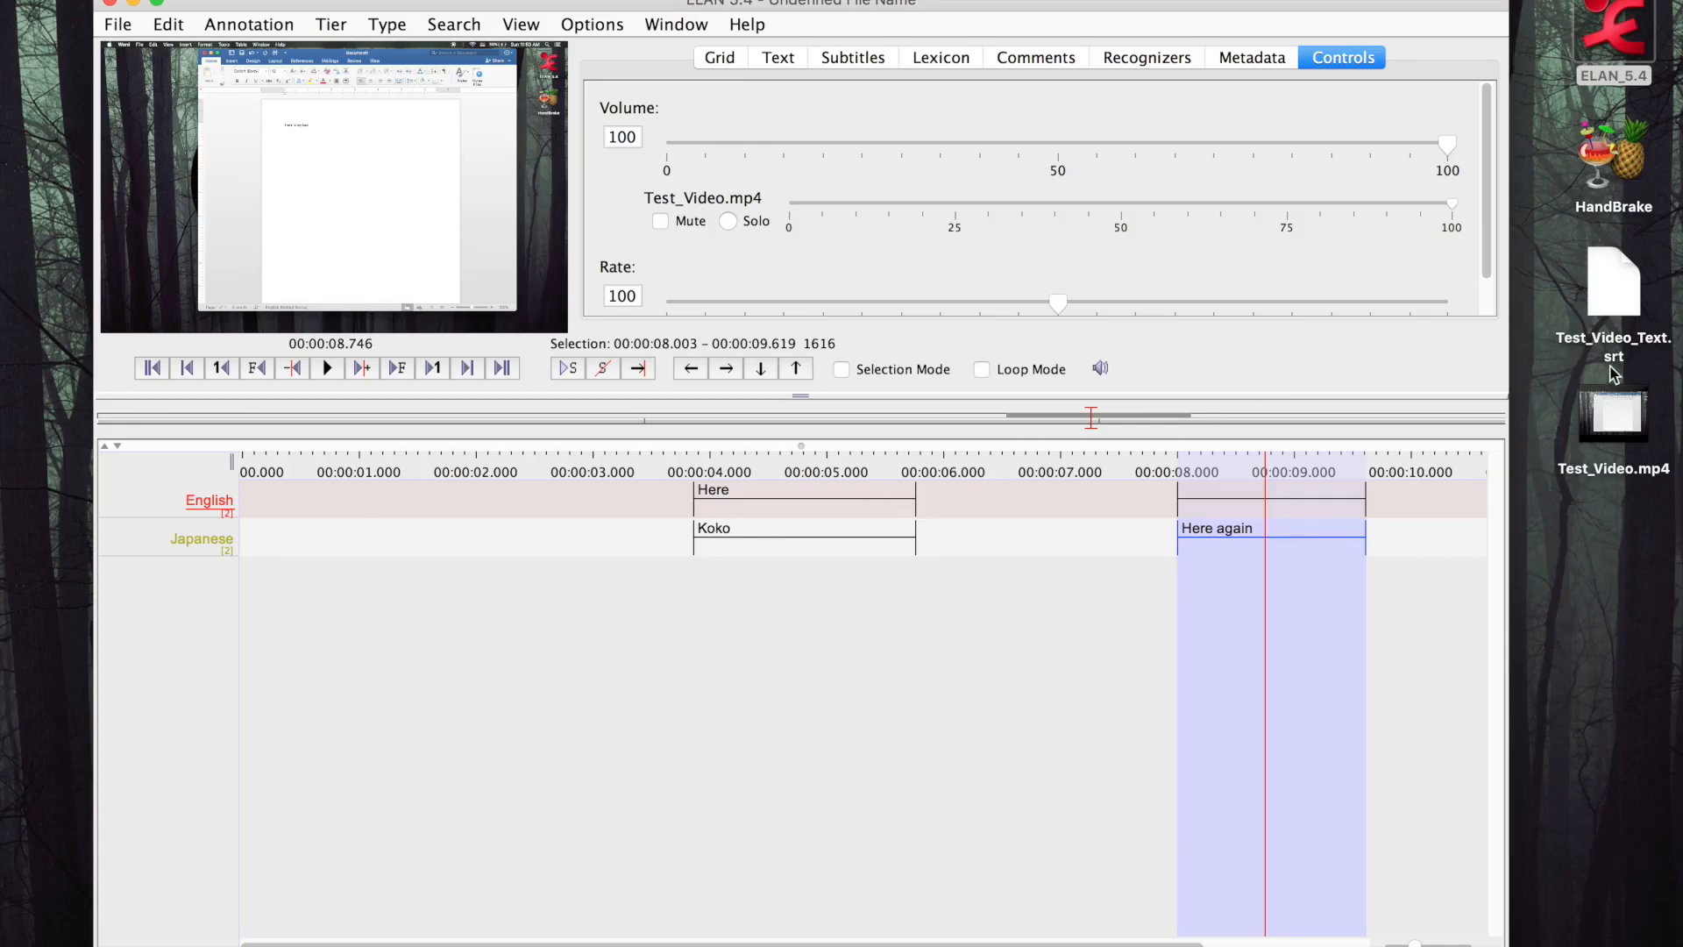
click(1616, 529)
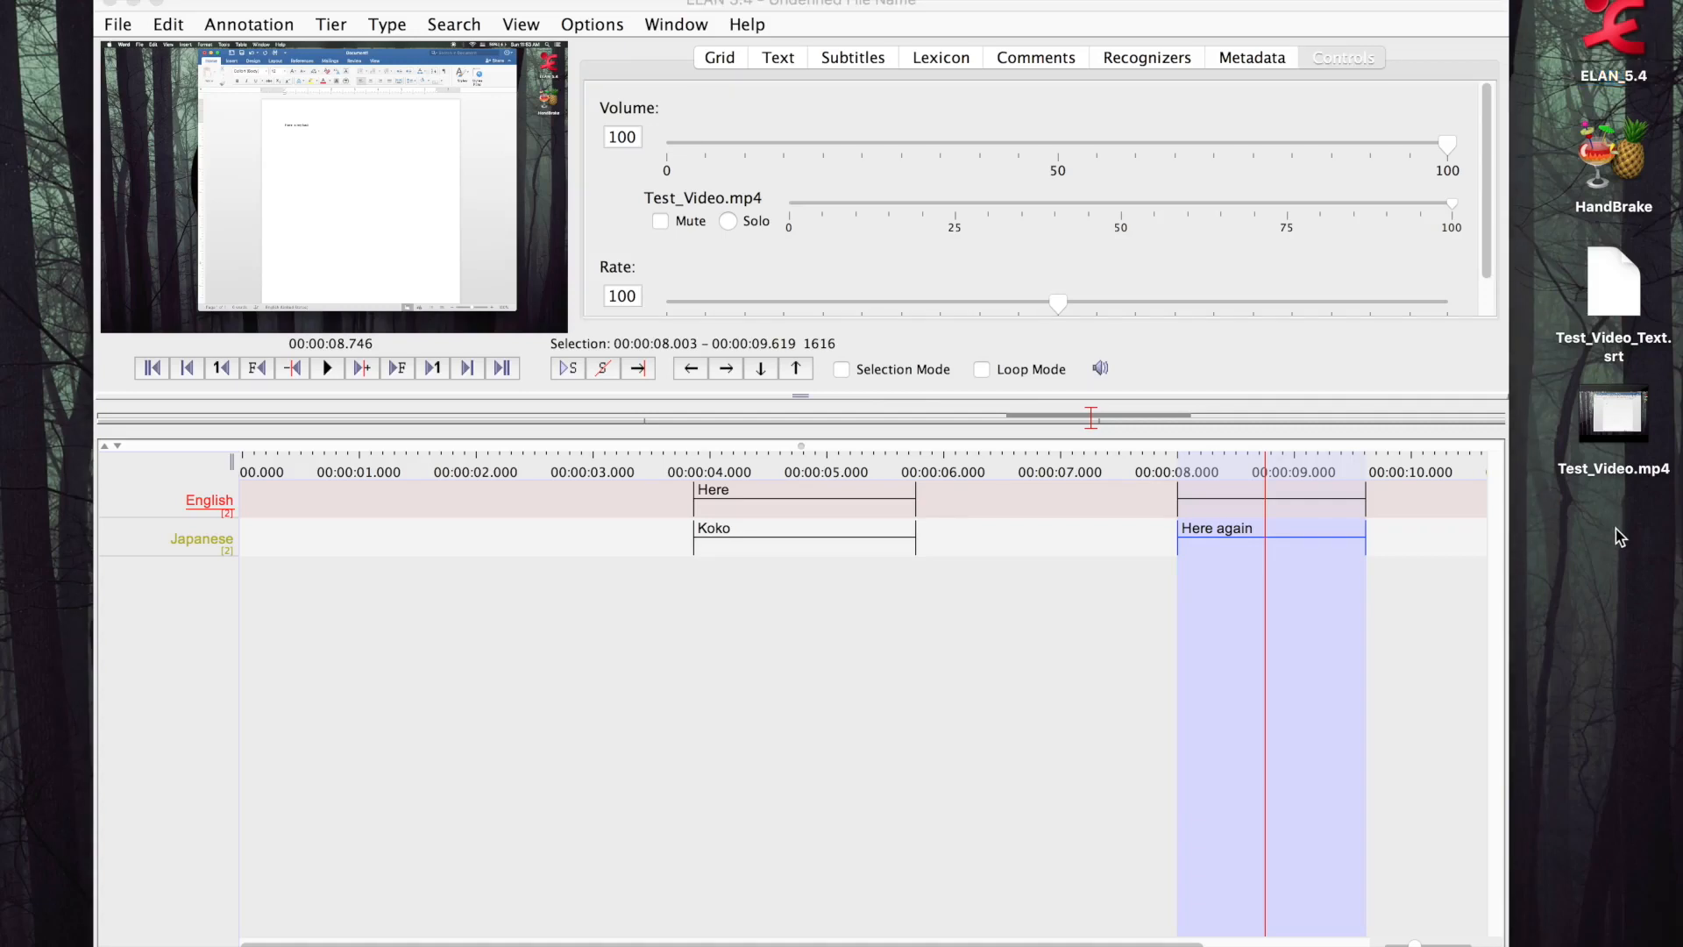
Close the project window and discard the unsaved data
mouse_move(1616, 383)
click(1118, 5)
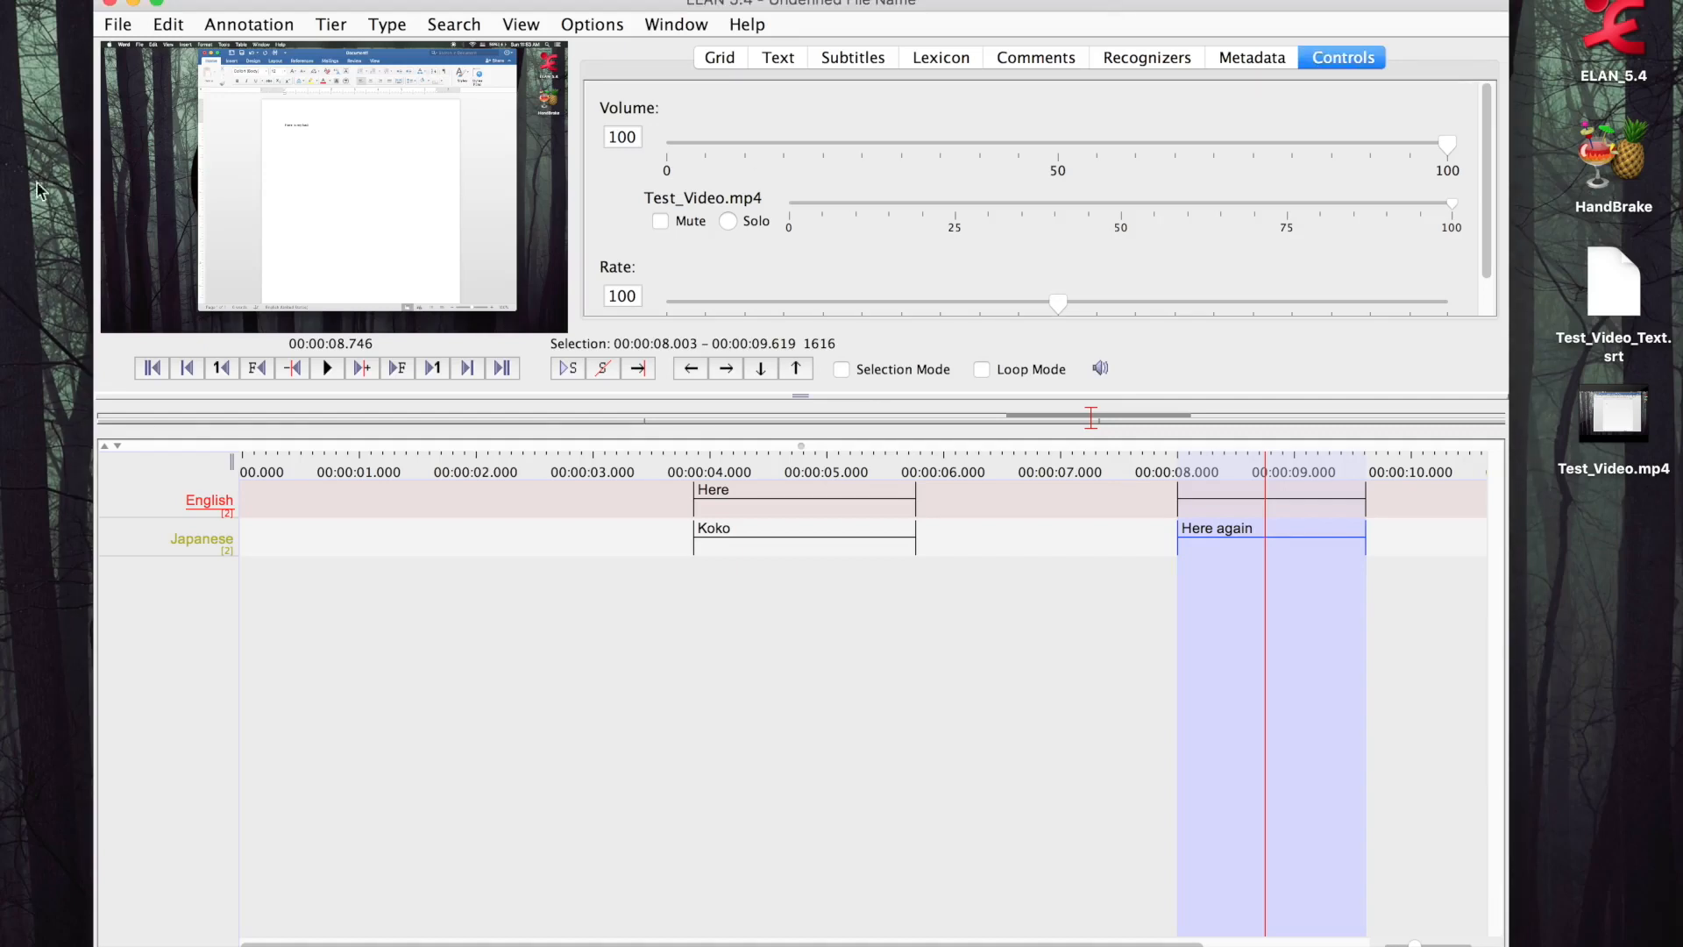
click(111, 4)
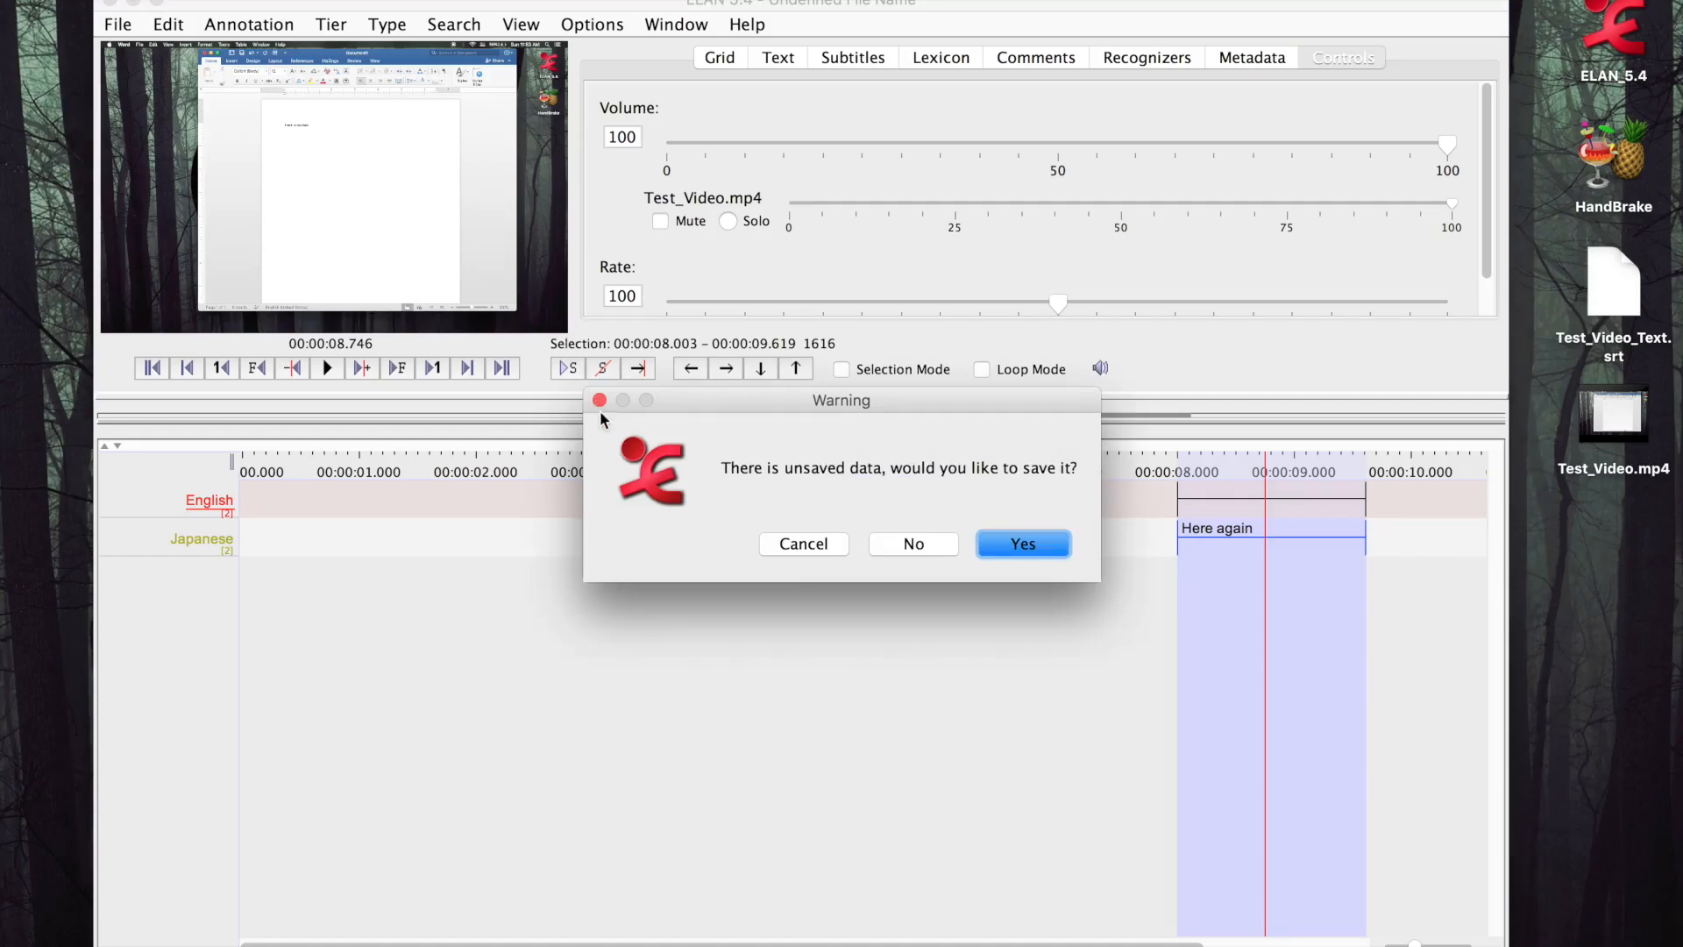
click(936, 543)
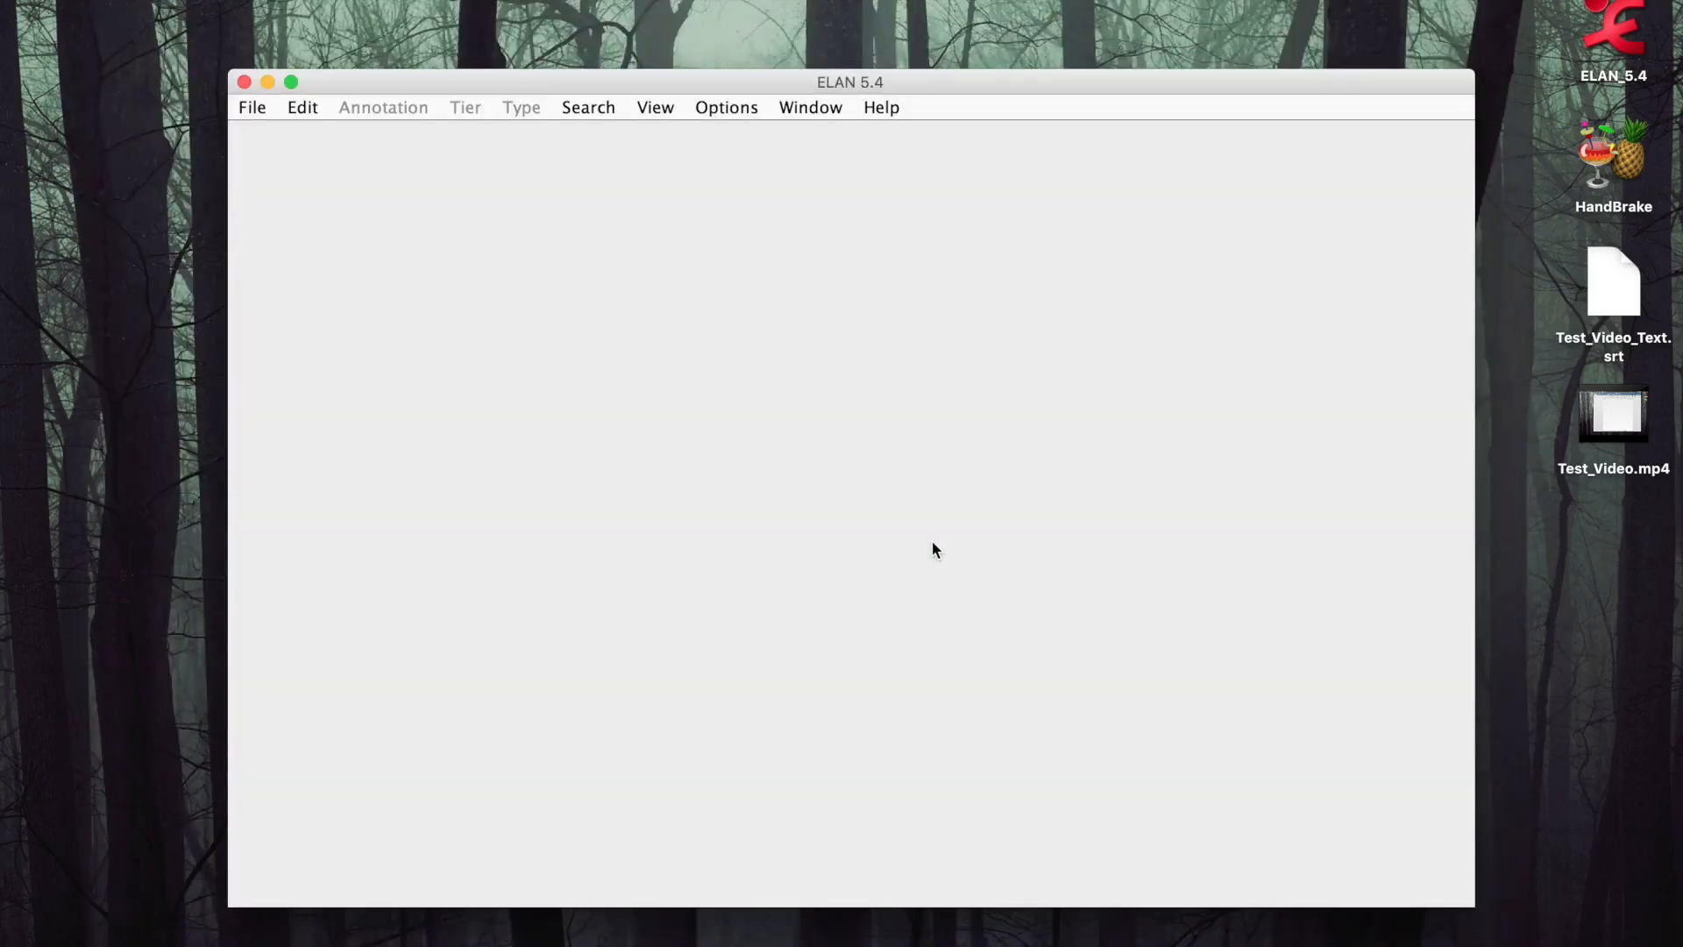
Close the empty ELAN window, switch to HandBrake and open Test_Video.mp4 from the Desktop as the source
click(243, 82)
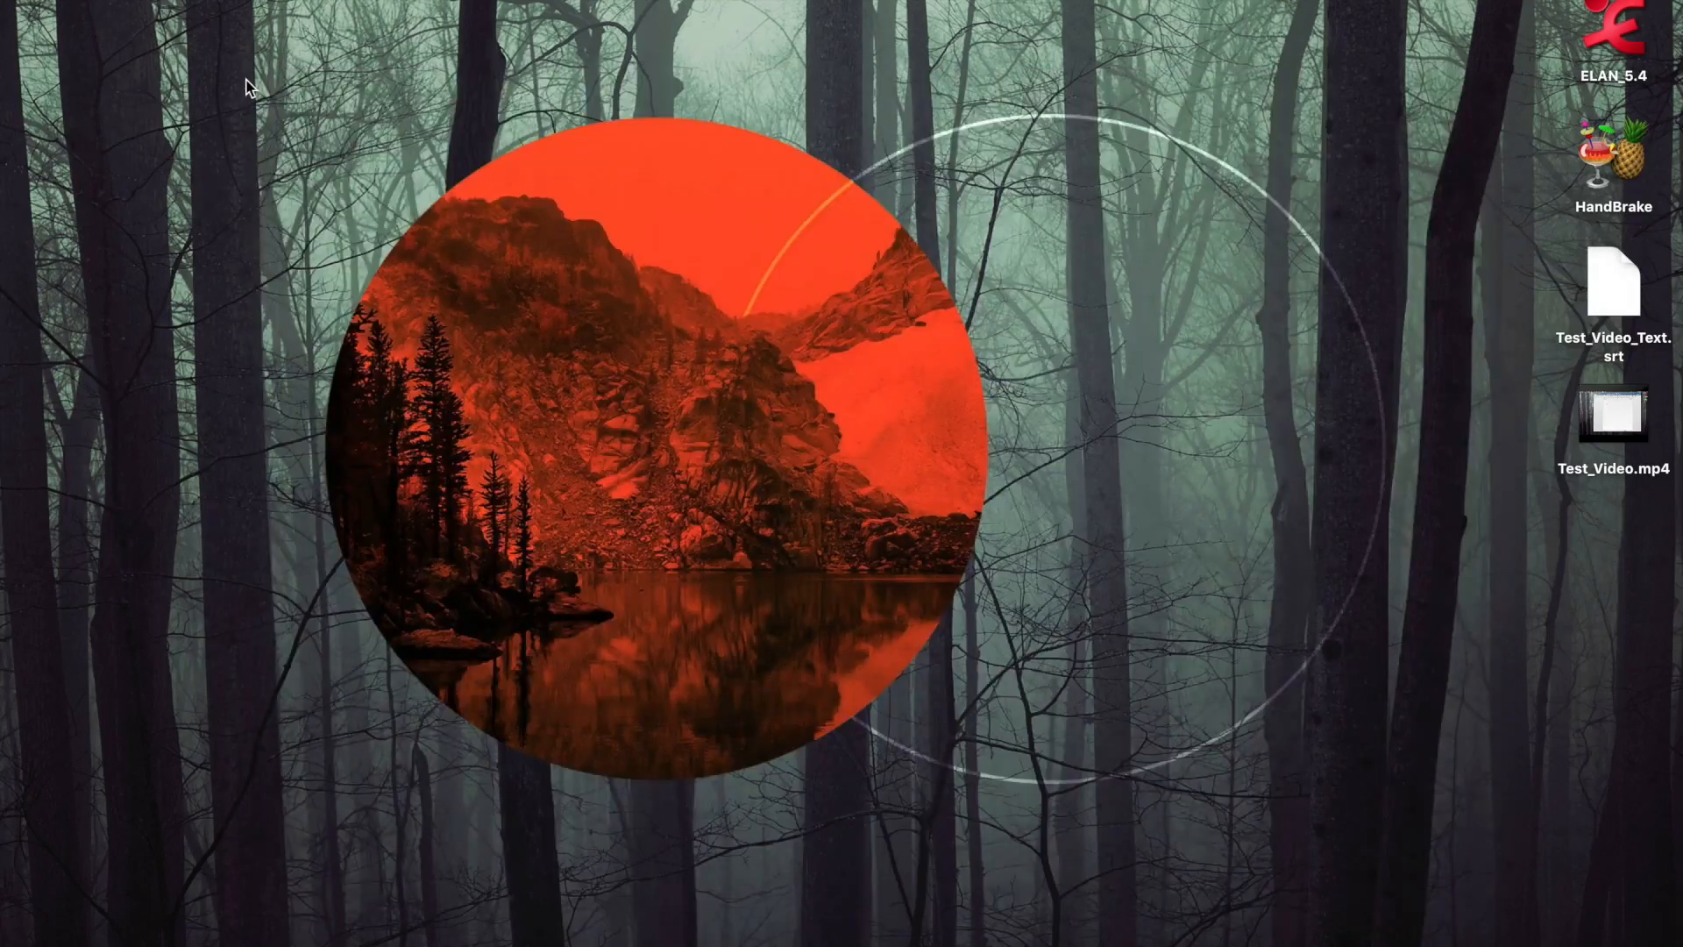
double_click(1593, 167)
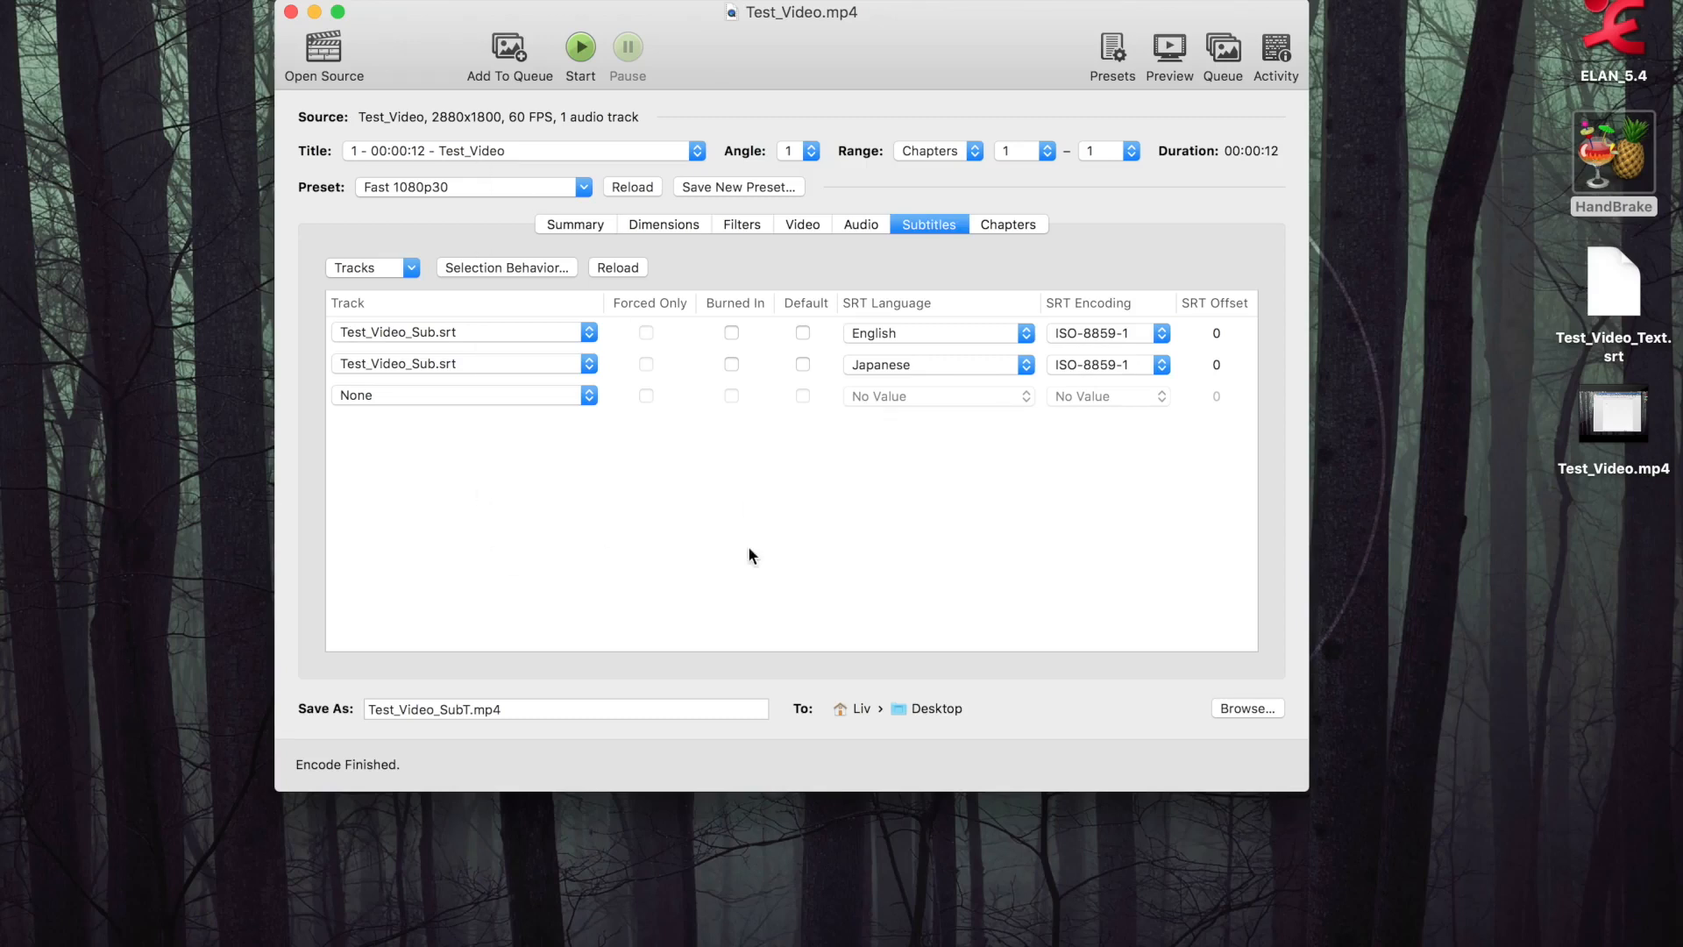
click(332, 55)
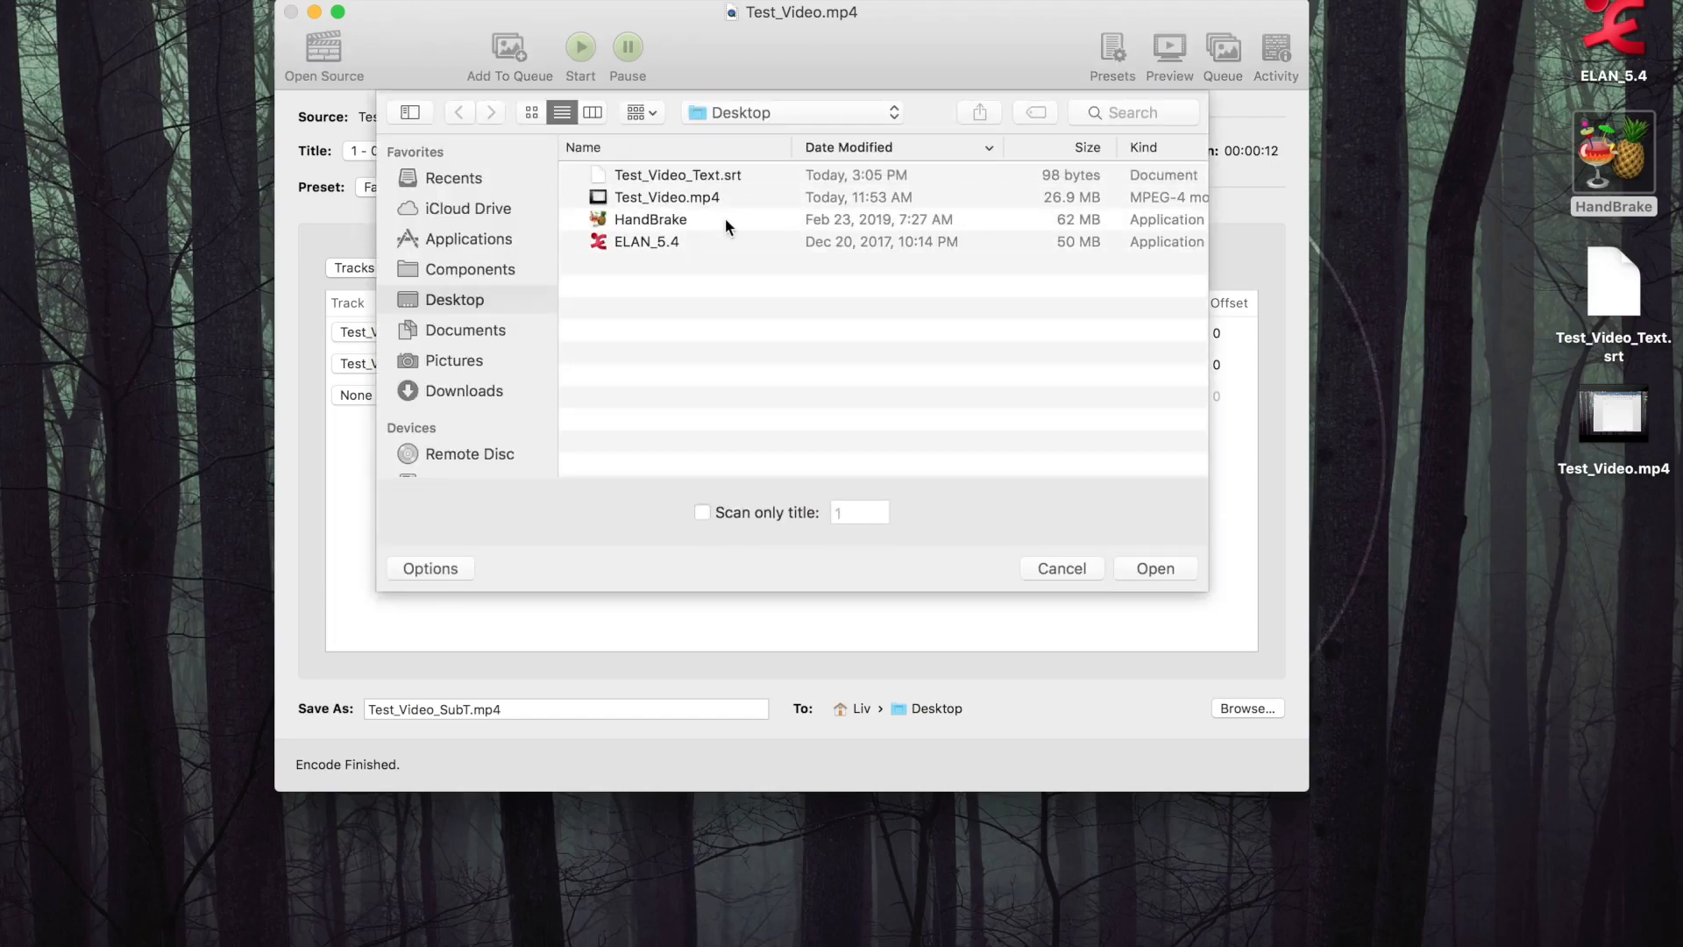
click(709, 199)
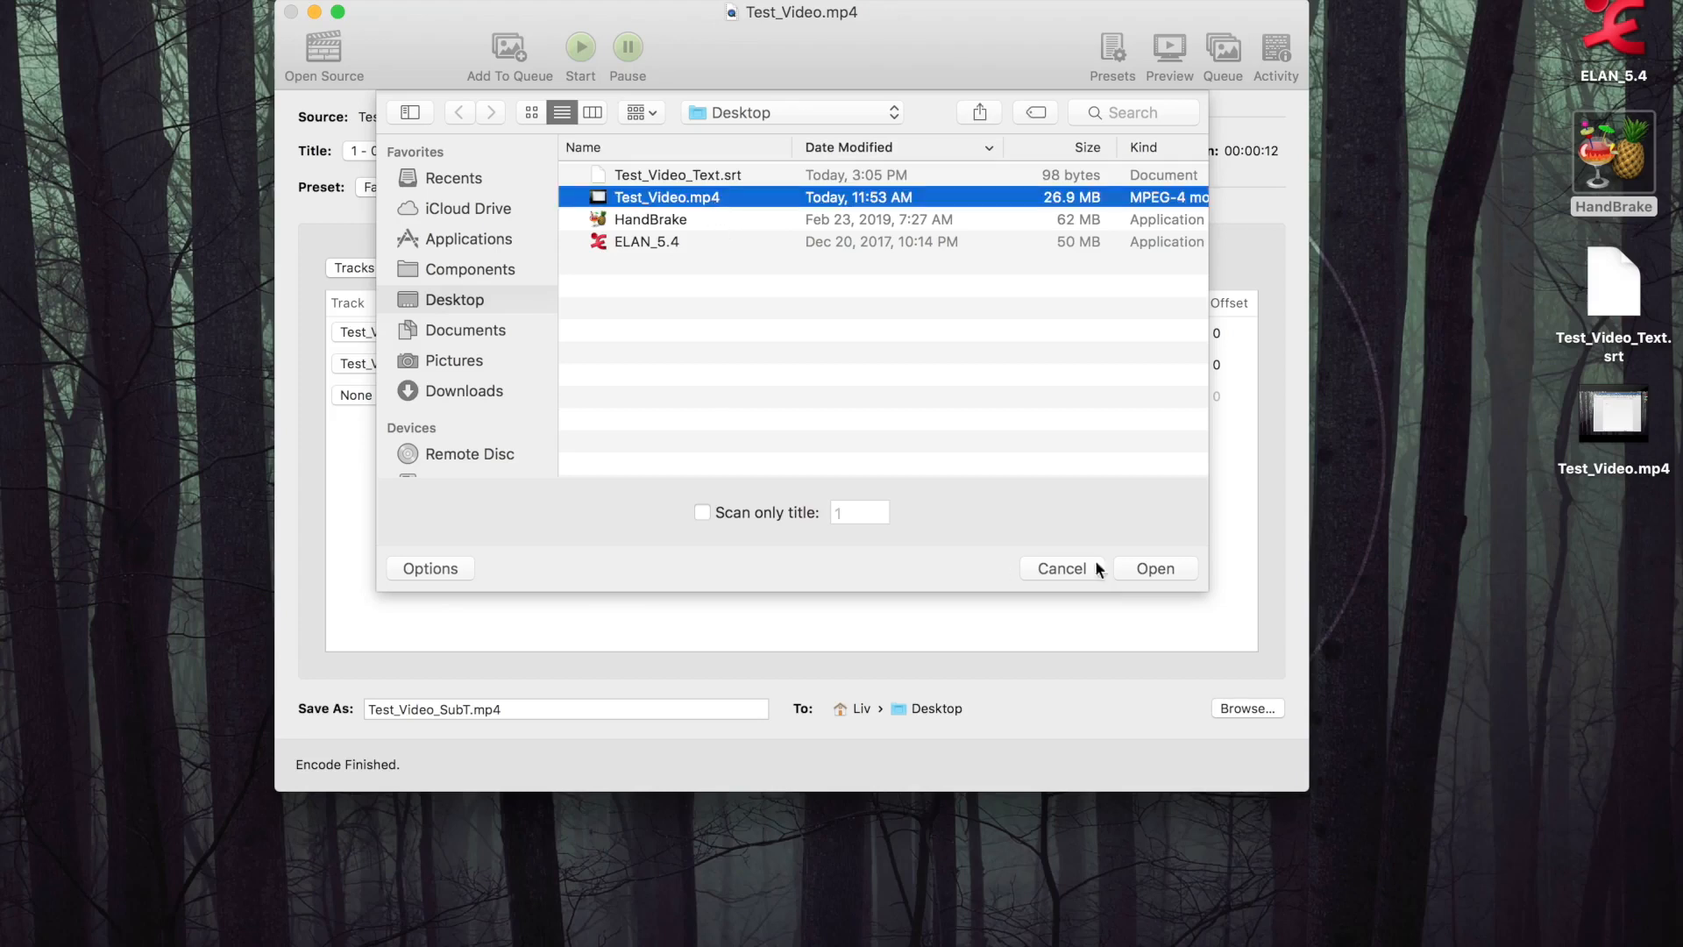
click(1161, 570)
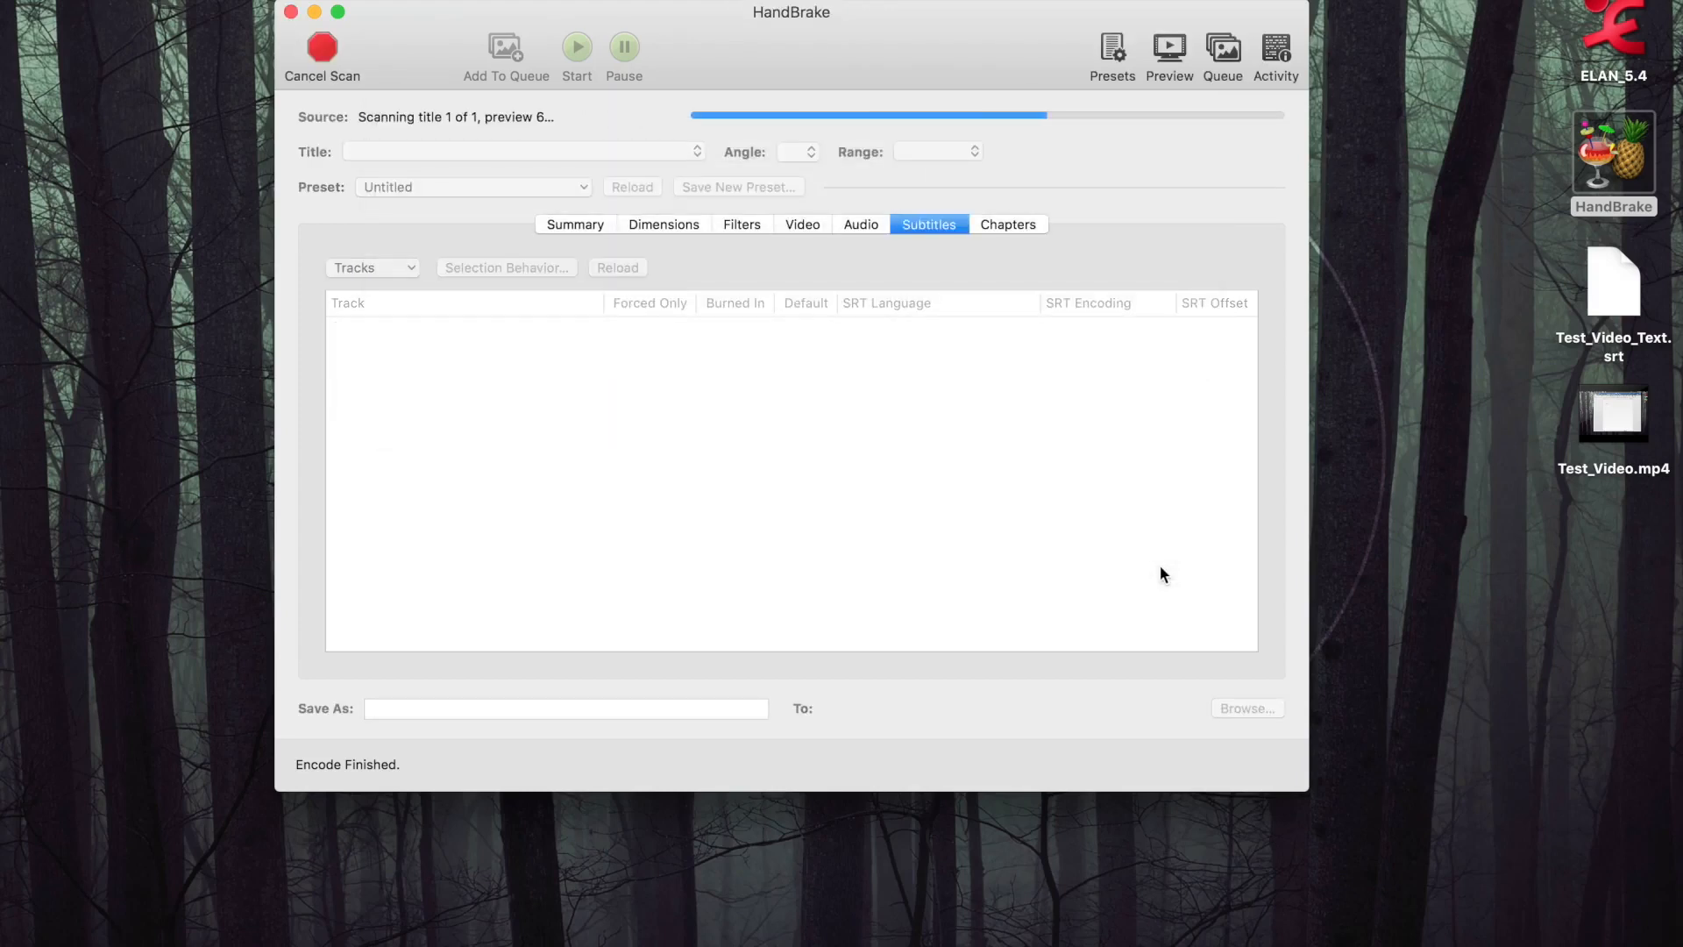
Examine the source video's summary and step back and forth through its preview frames
click(601, 226)
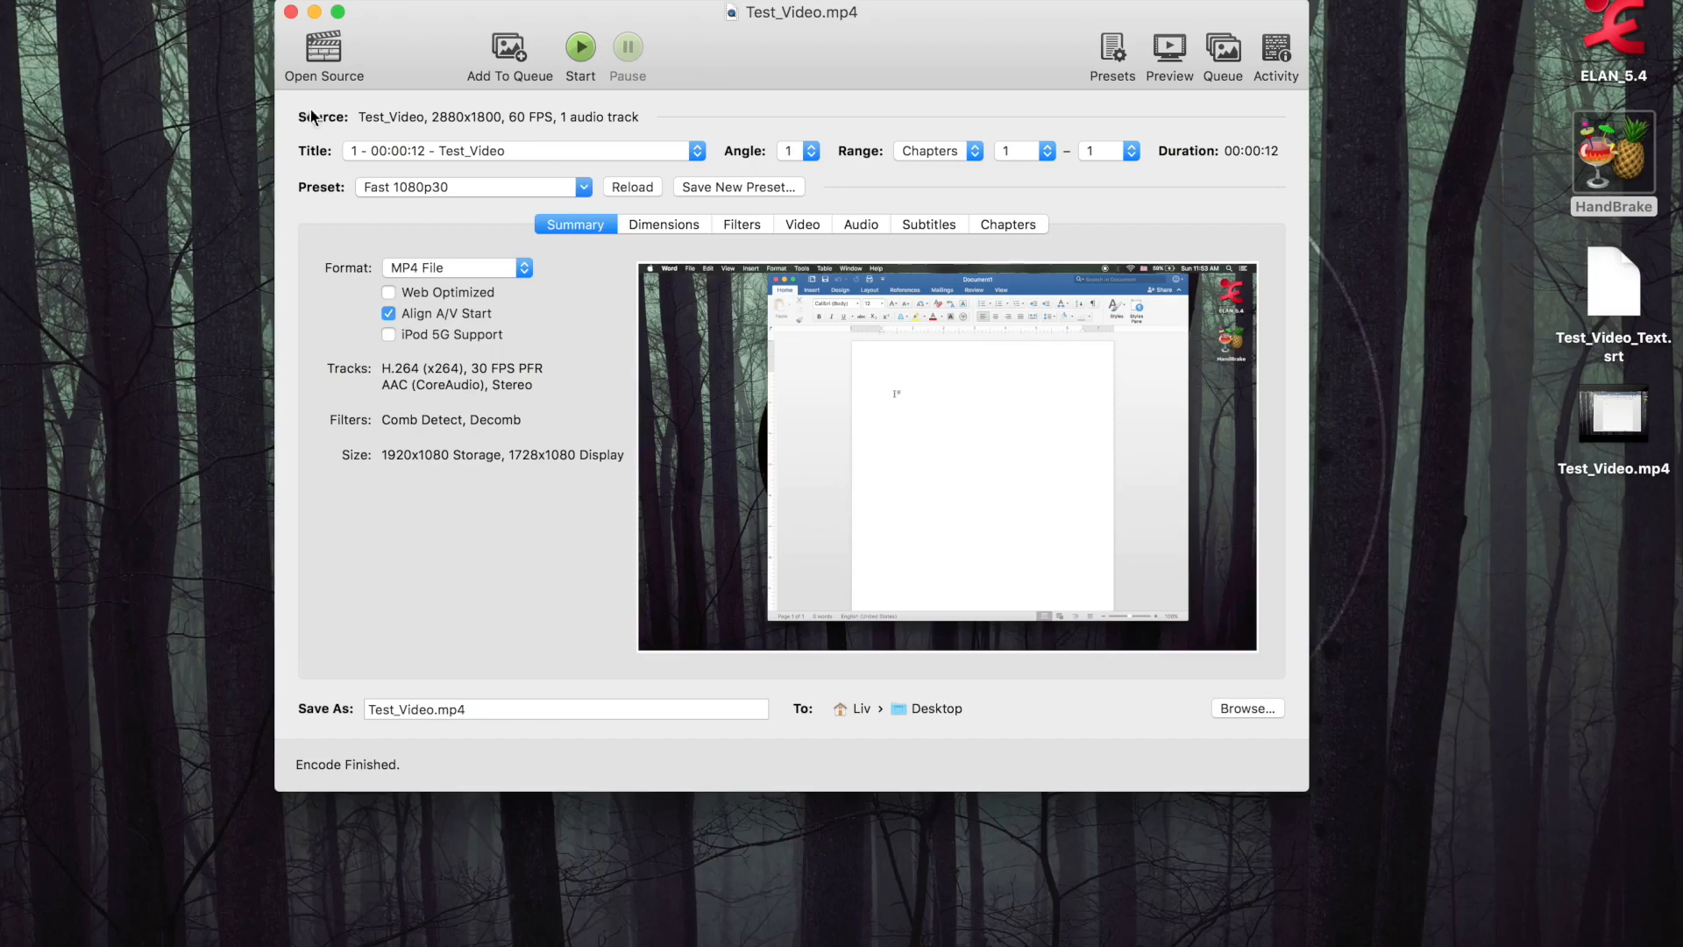
mouse_move(796, 422)
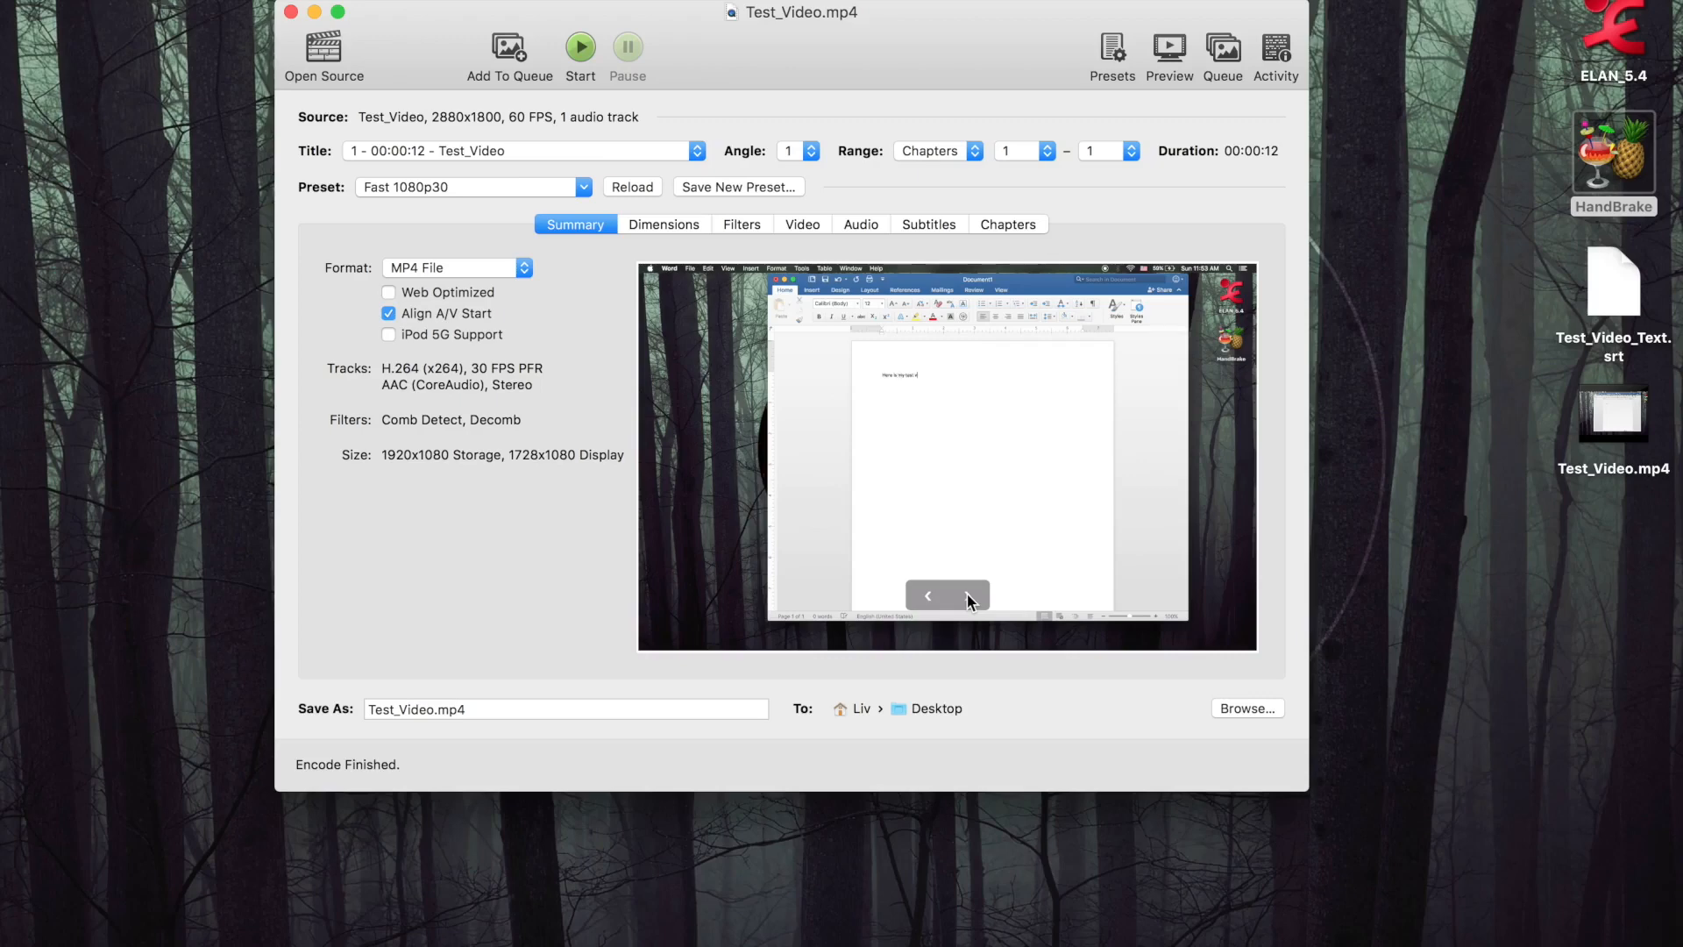
click(925, 596)
click(969, 596)
click(920, 594)
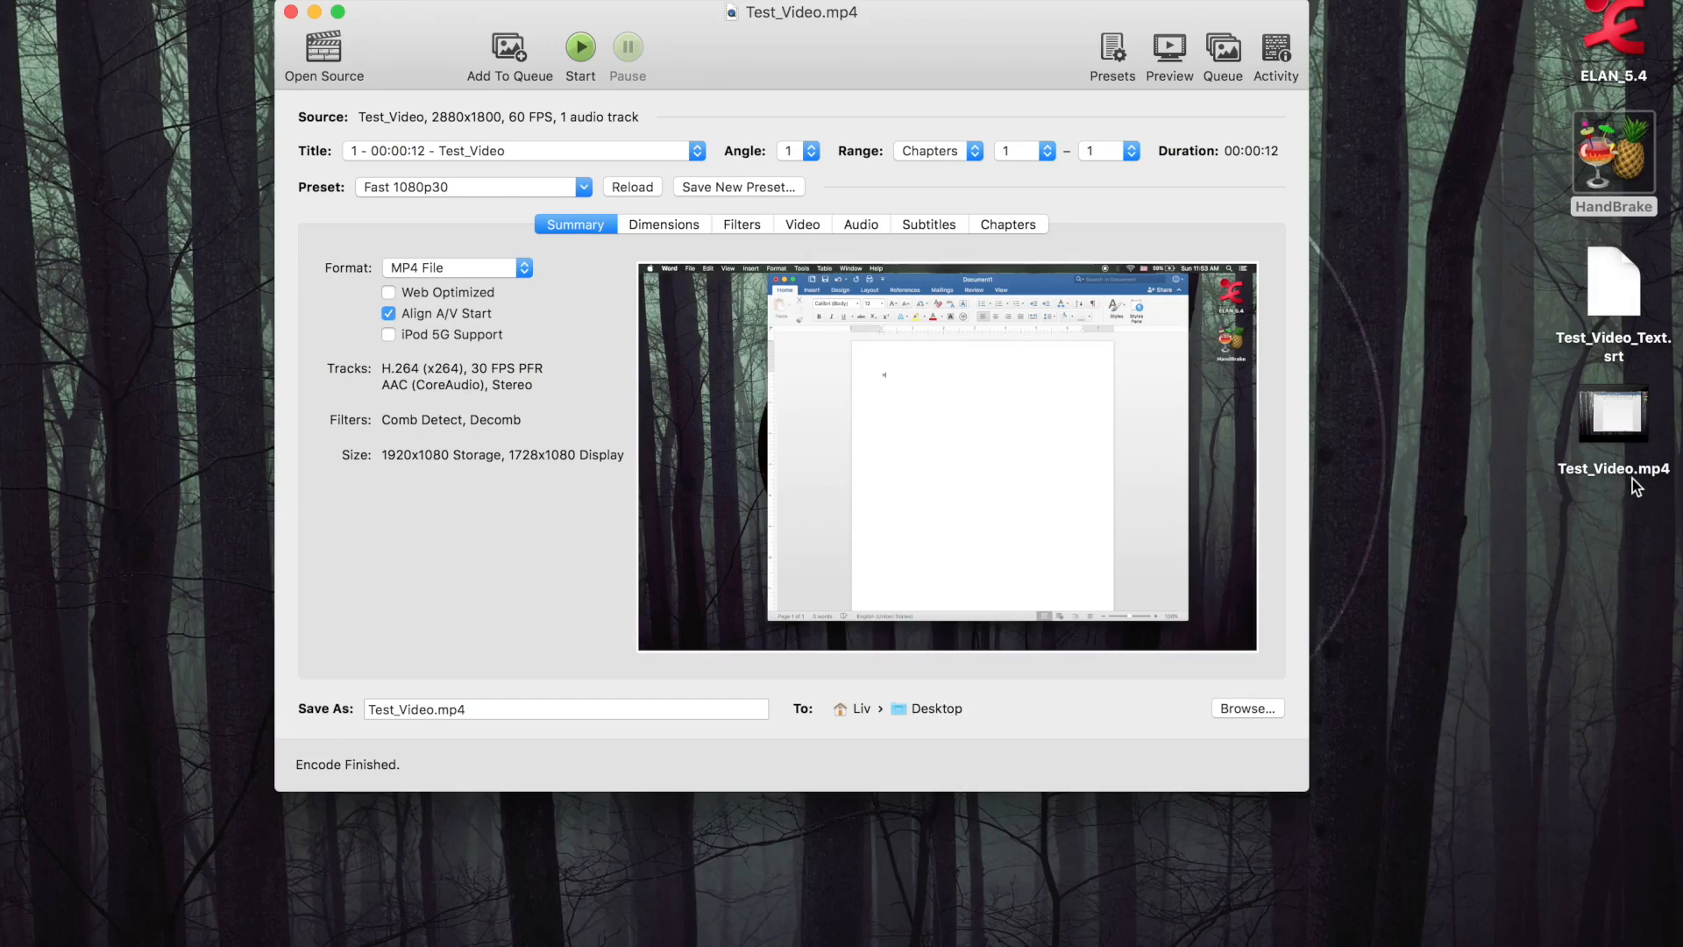
Rename the output file as Test_Video_TXT.mp4
click(430, 708)
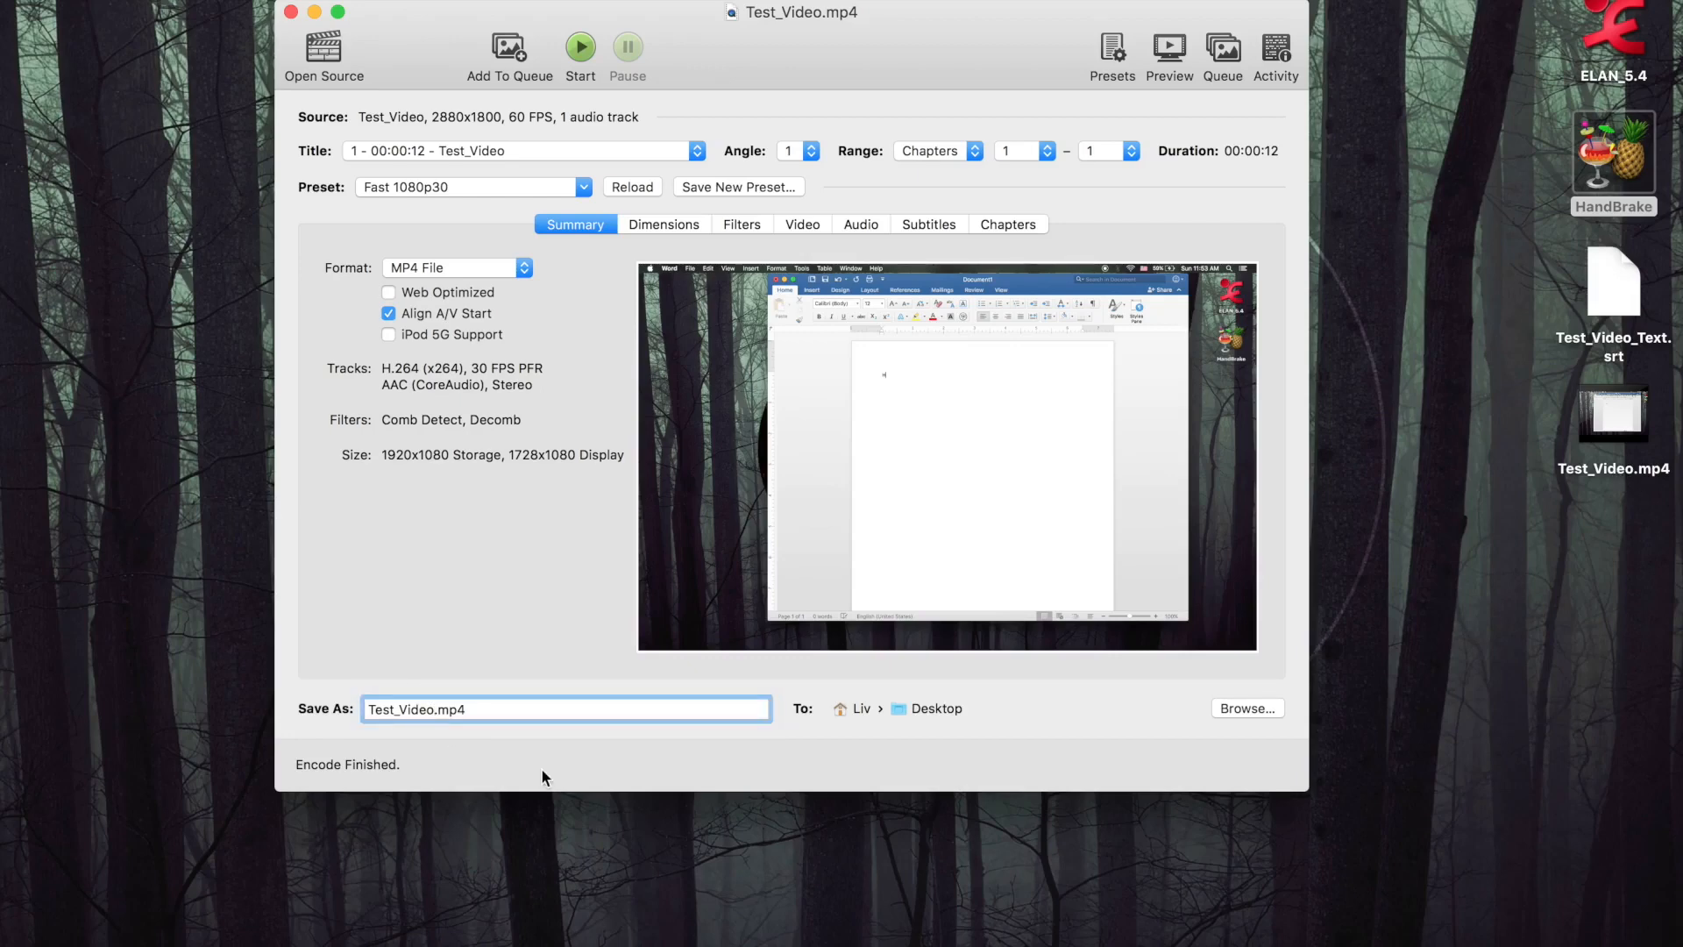
text(_TXT)
mouse_move(783, 474)
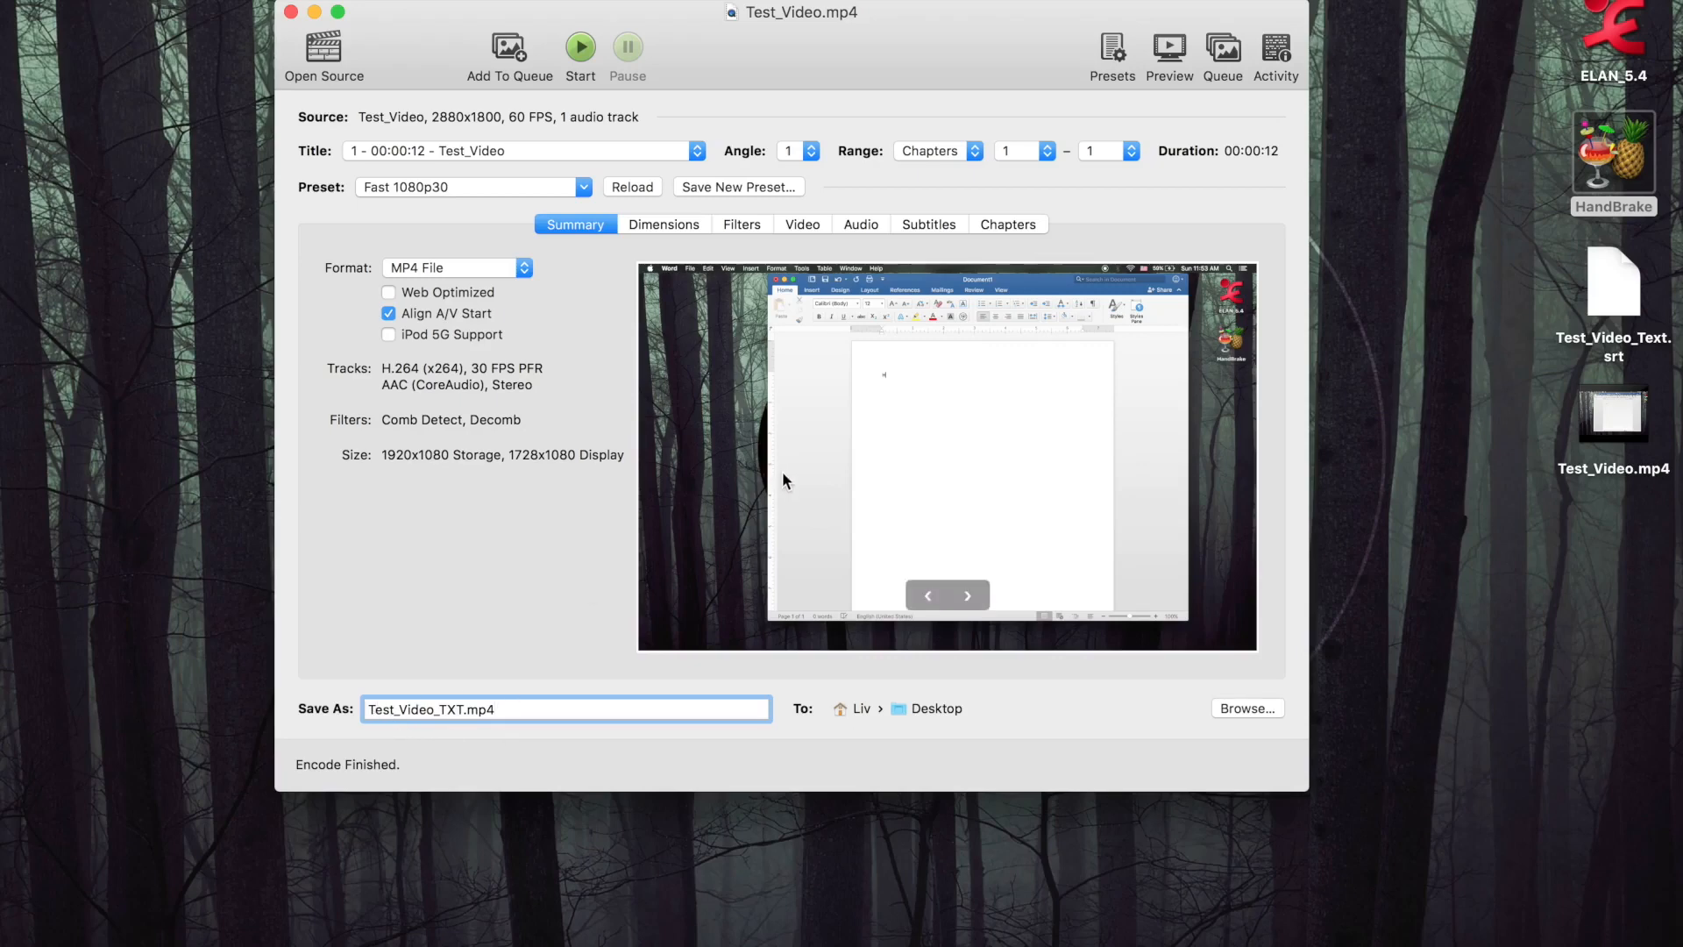
Add the external file Test_Video_Text.srt from the Desktop as the first subtitle track, with English as its language
click(939, 225)
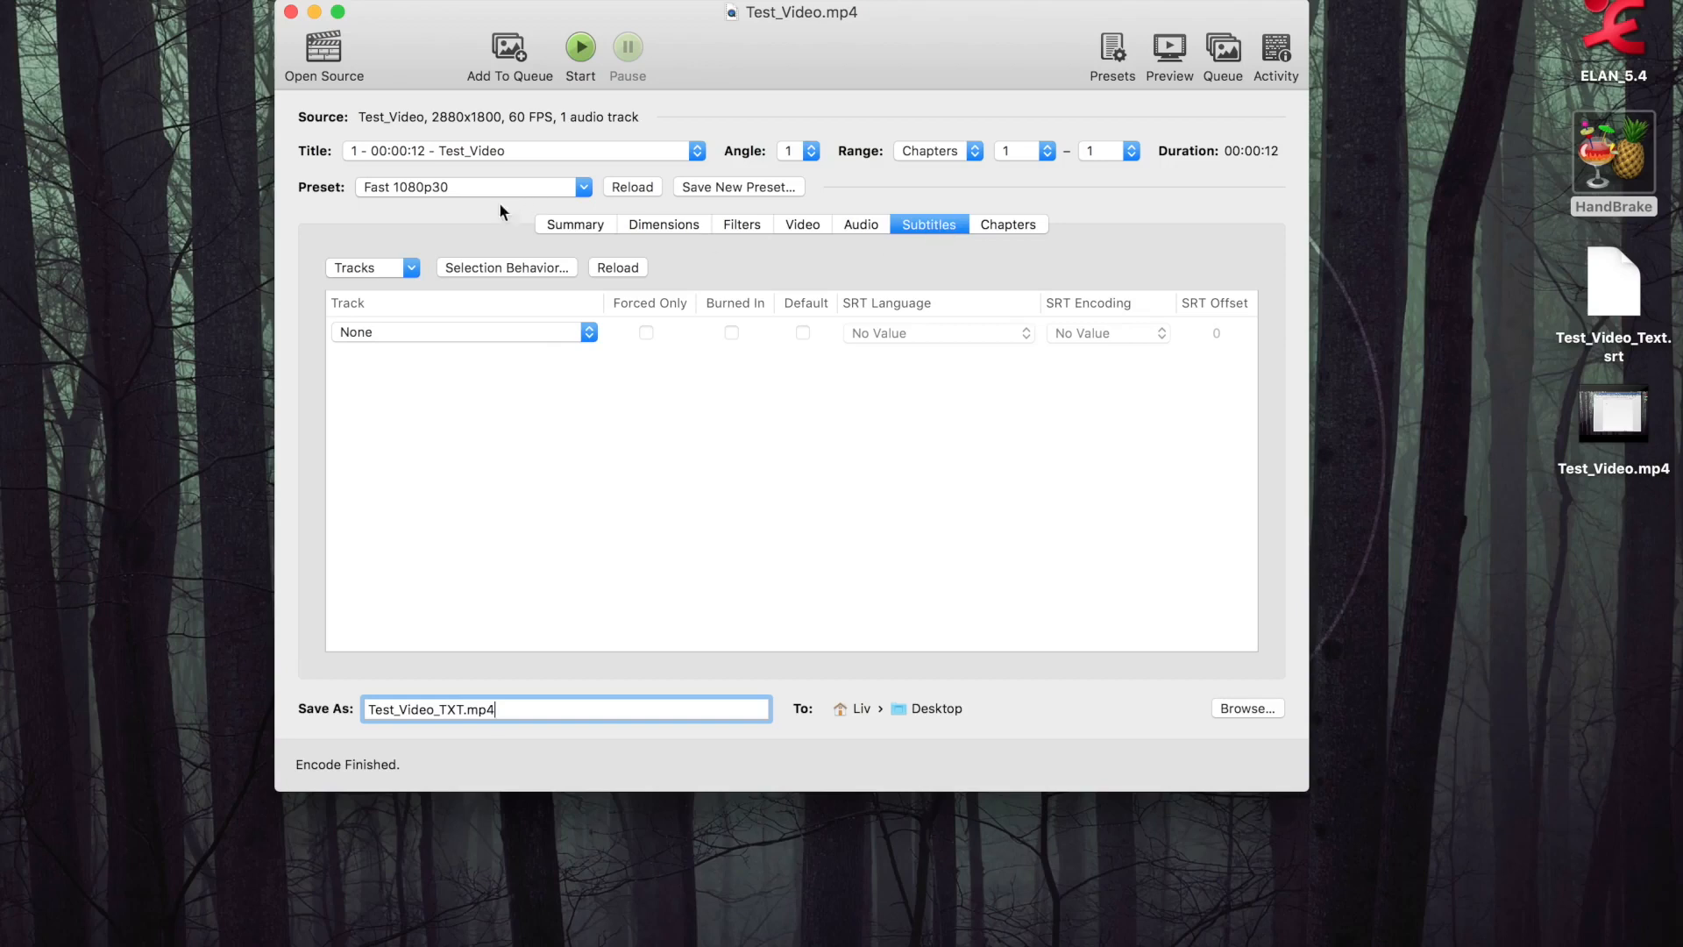
click(411, 268)
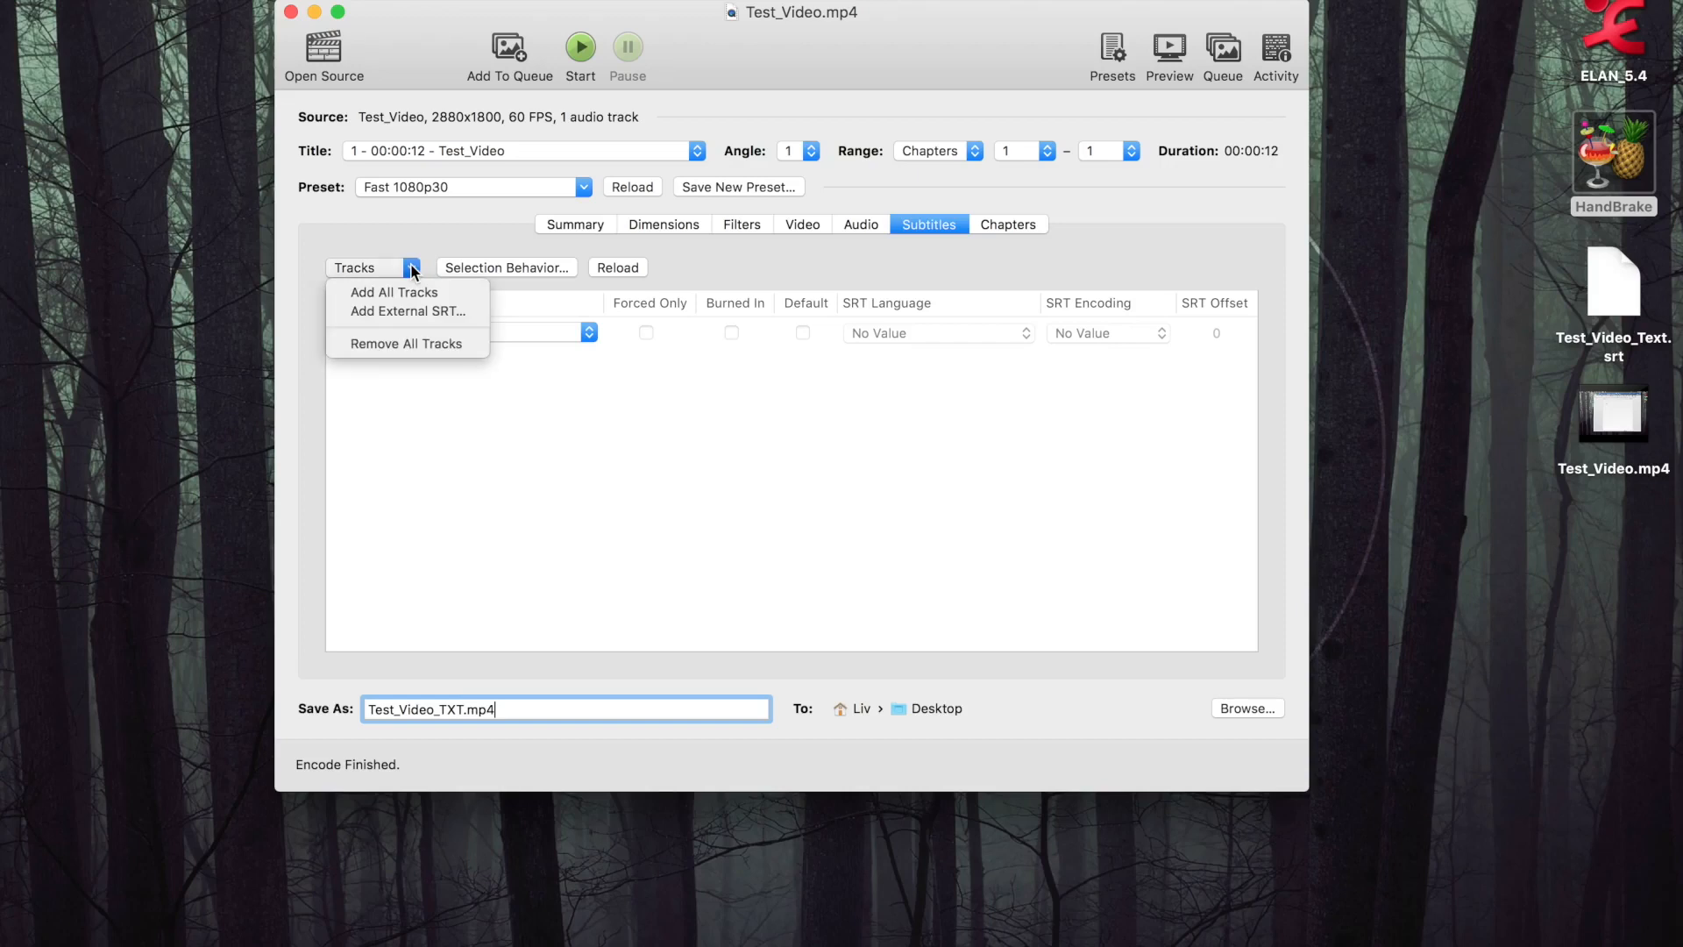
click(445, 312)
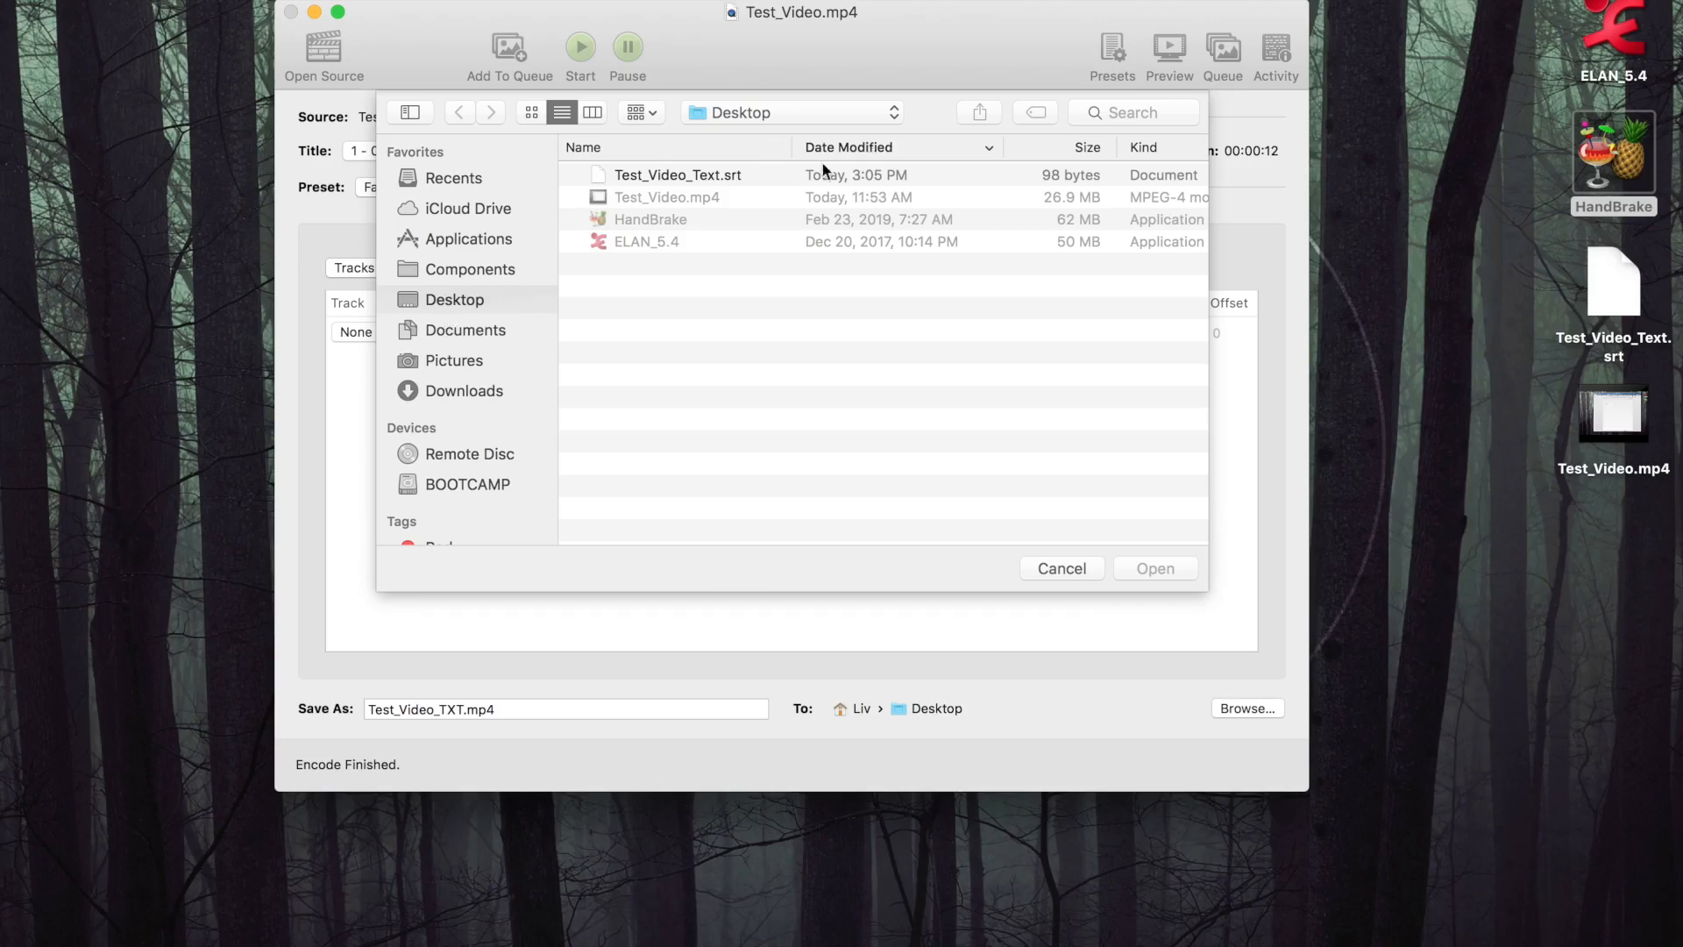
click(696, 175)
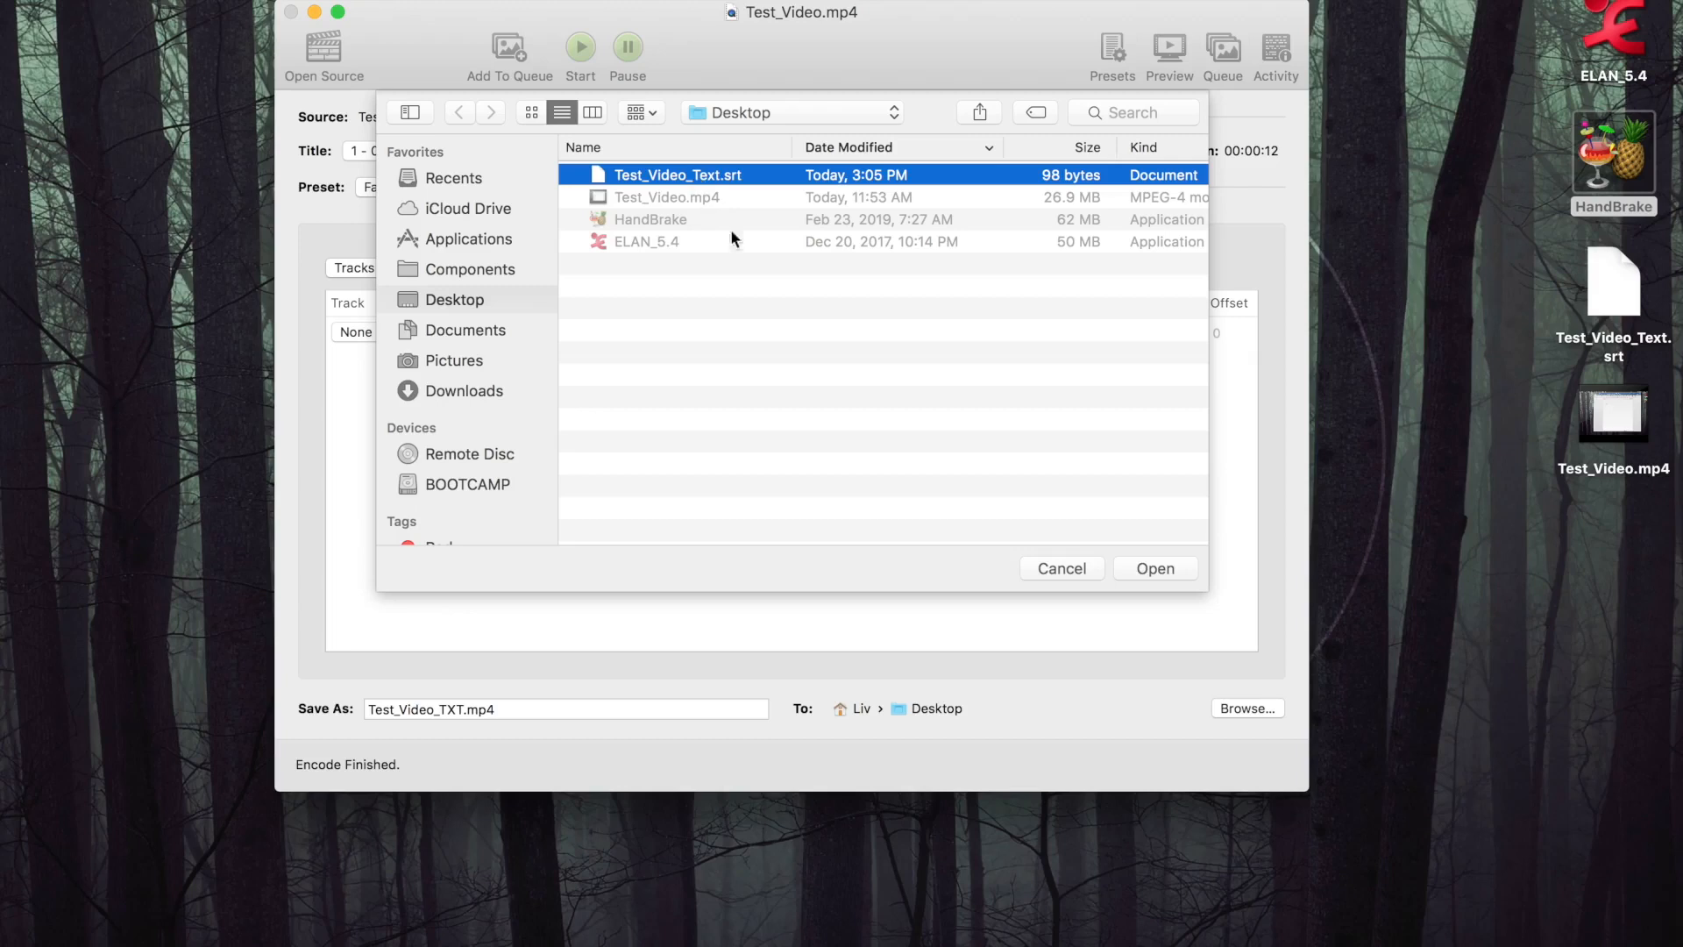
click(1169, 566)
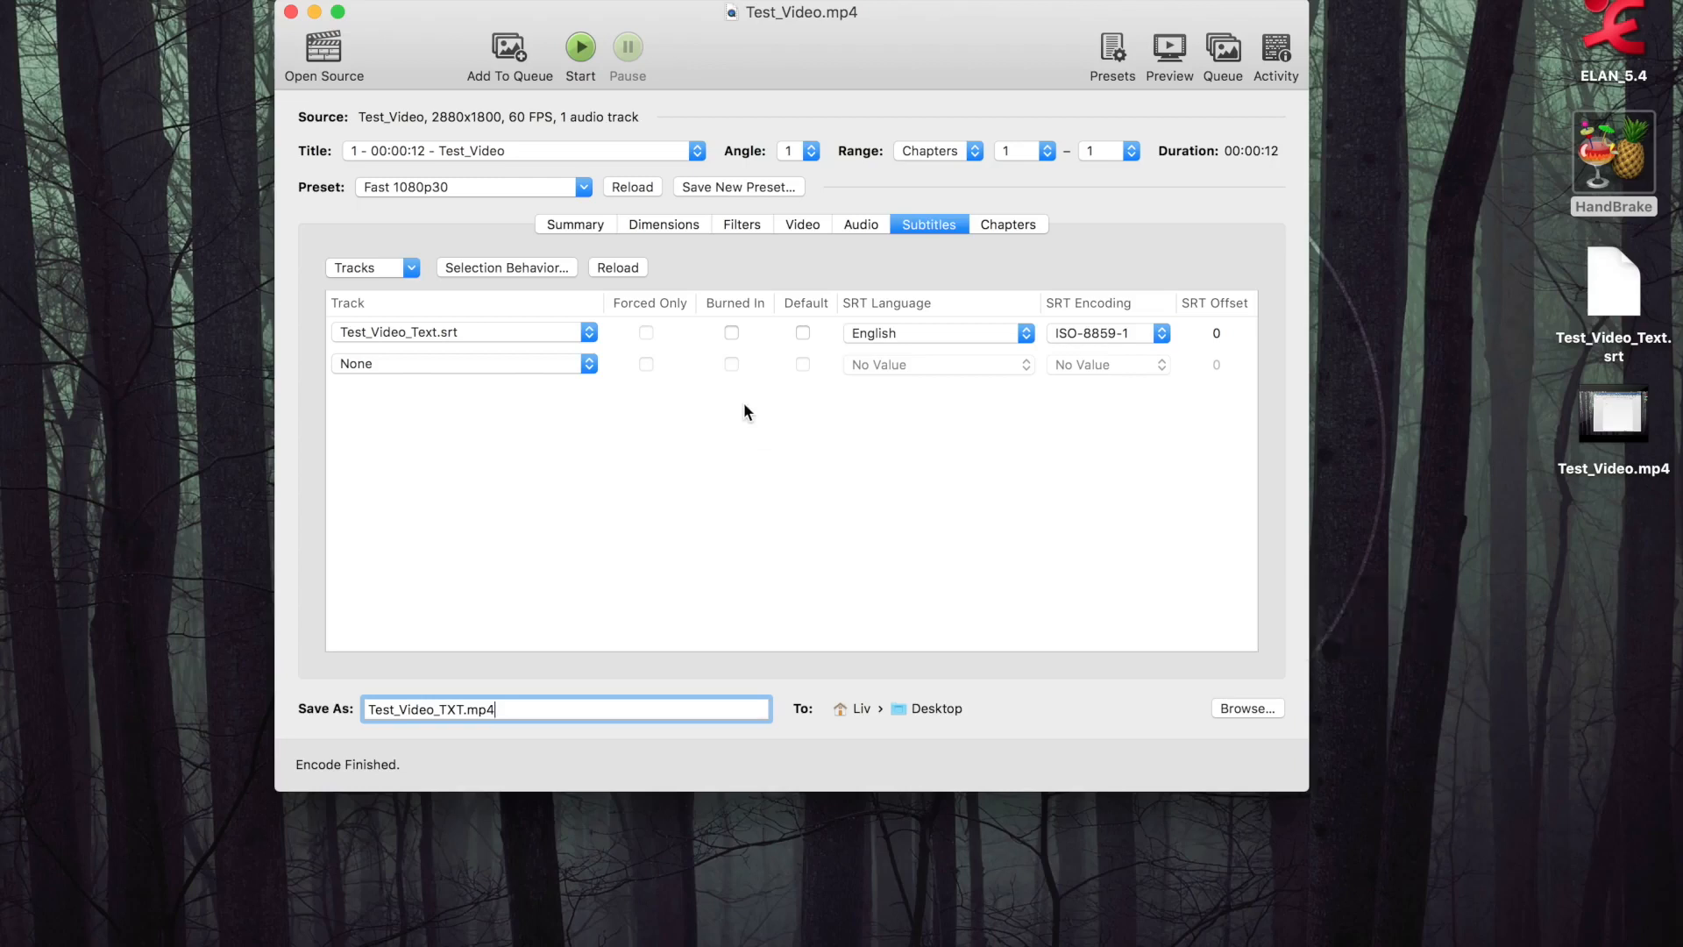
click(866, 333)
click(866, 333)
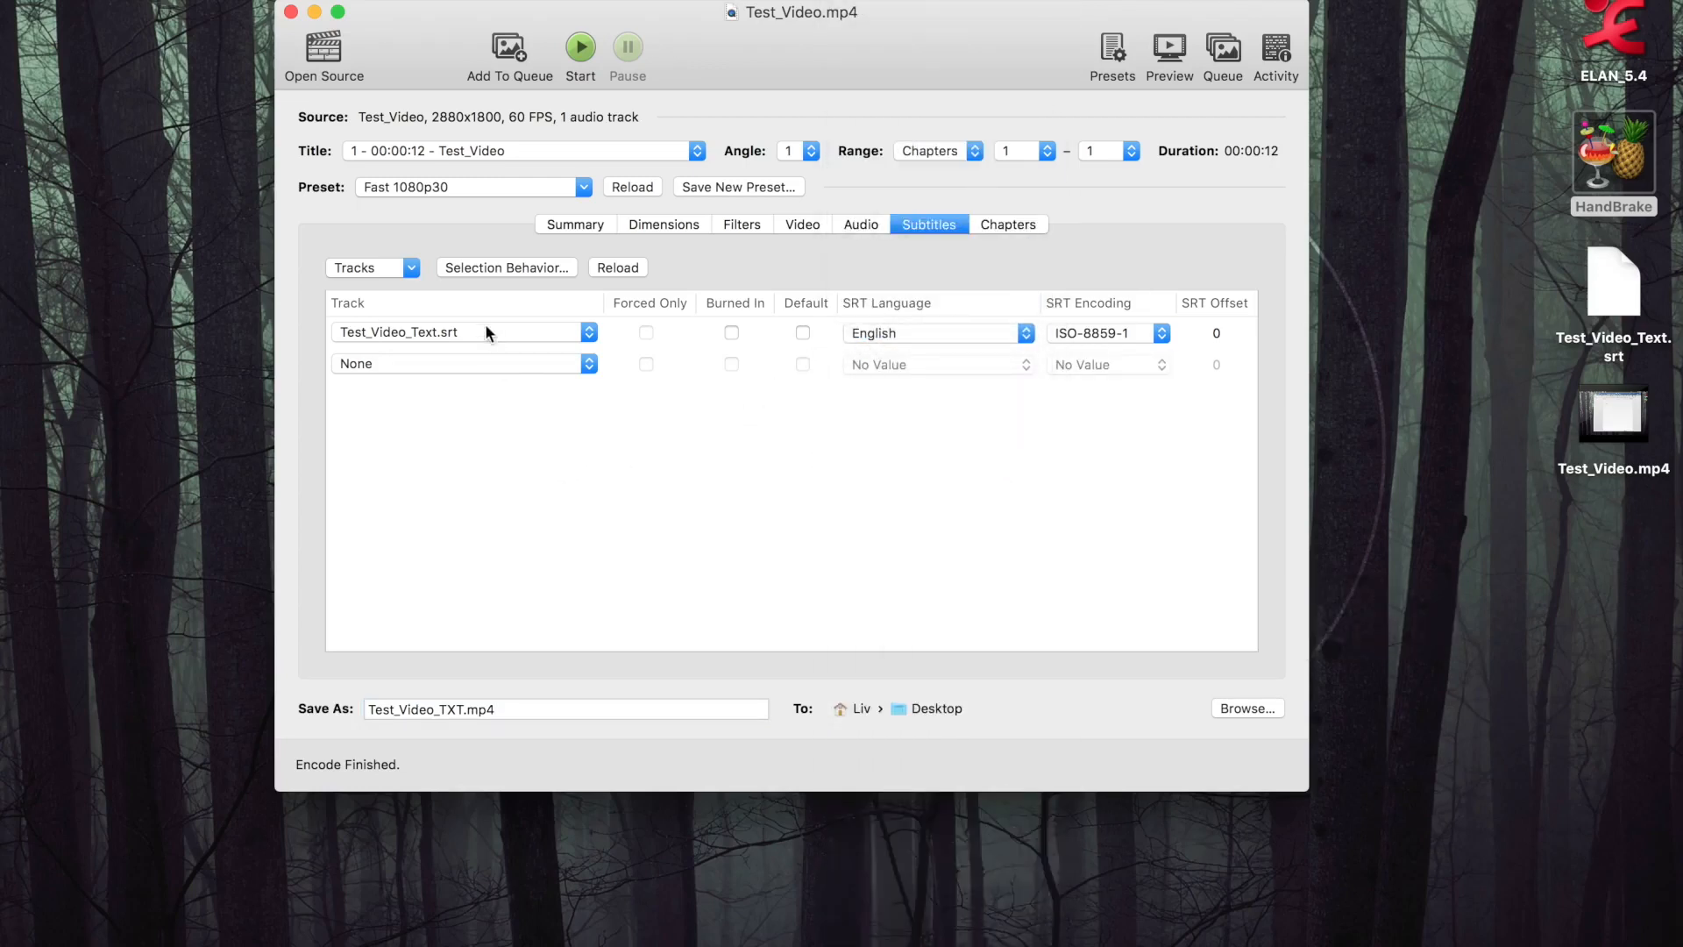
Add Test_Video_Text.srt as a second subtitle track and set its SRT language to Japanese
click(476, 363)
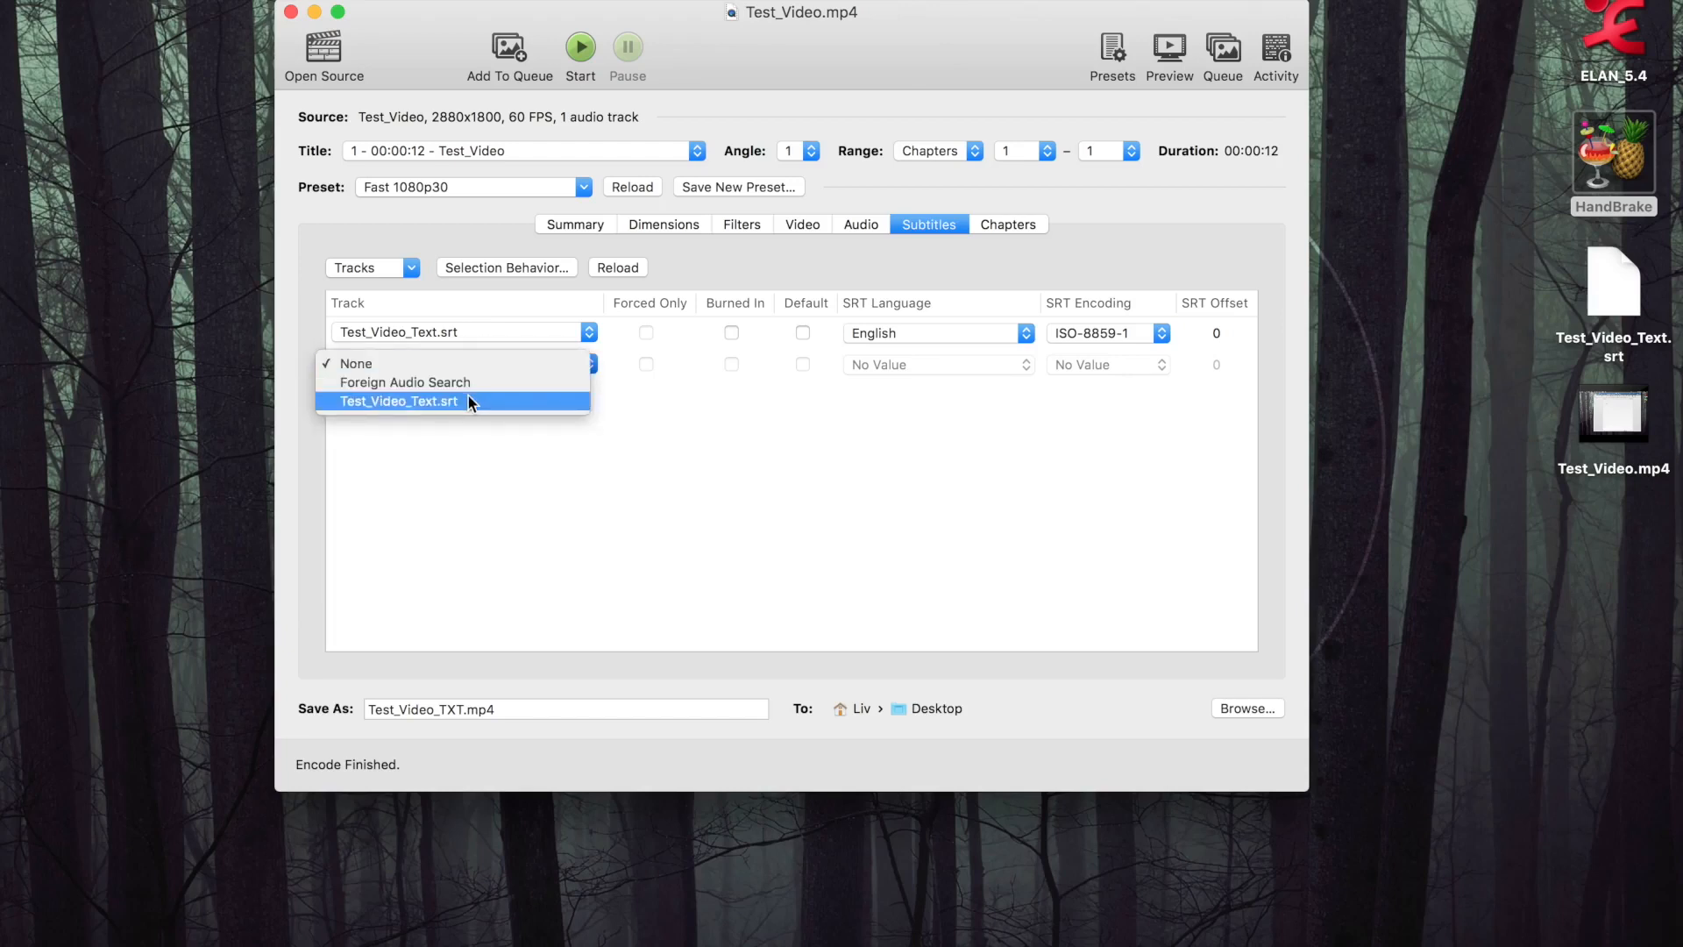
click(468, 399)
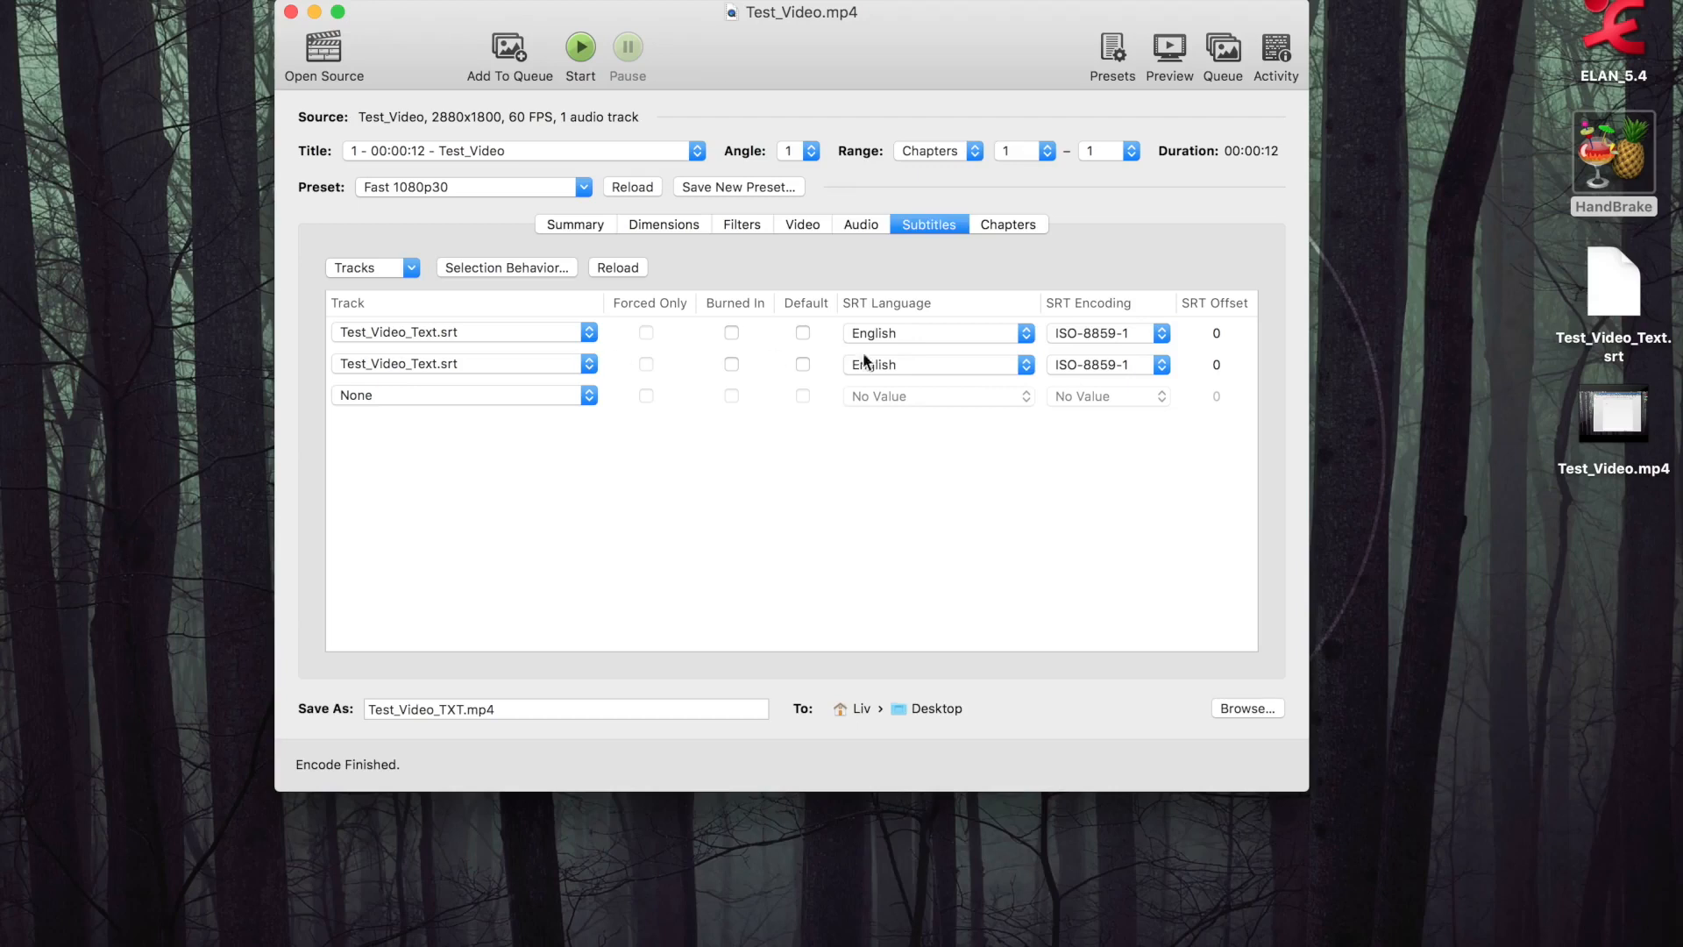
click(919, 361)
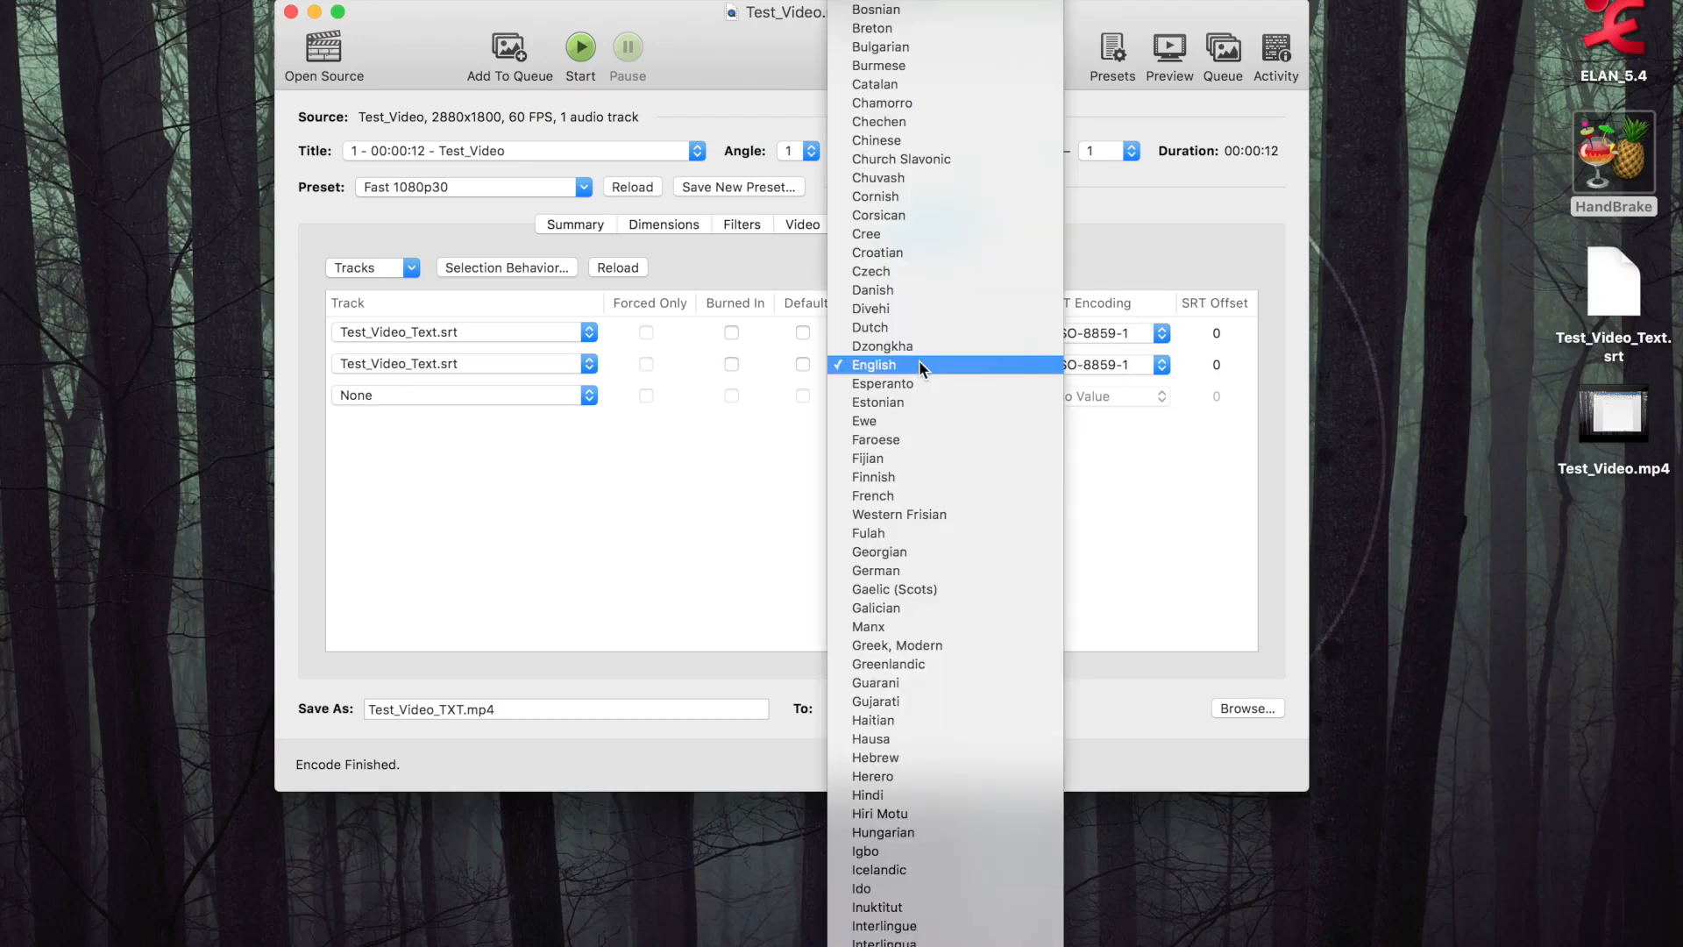
scroll(919, 365, down, 3)
key(Return)
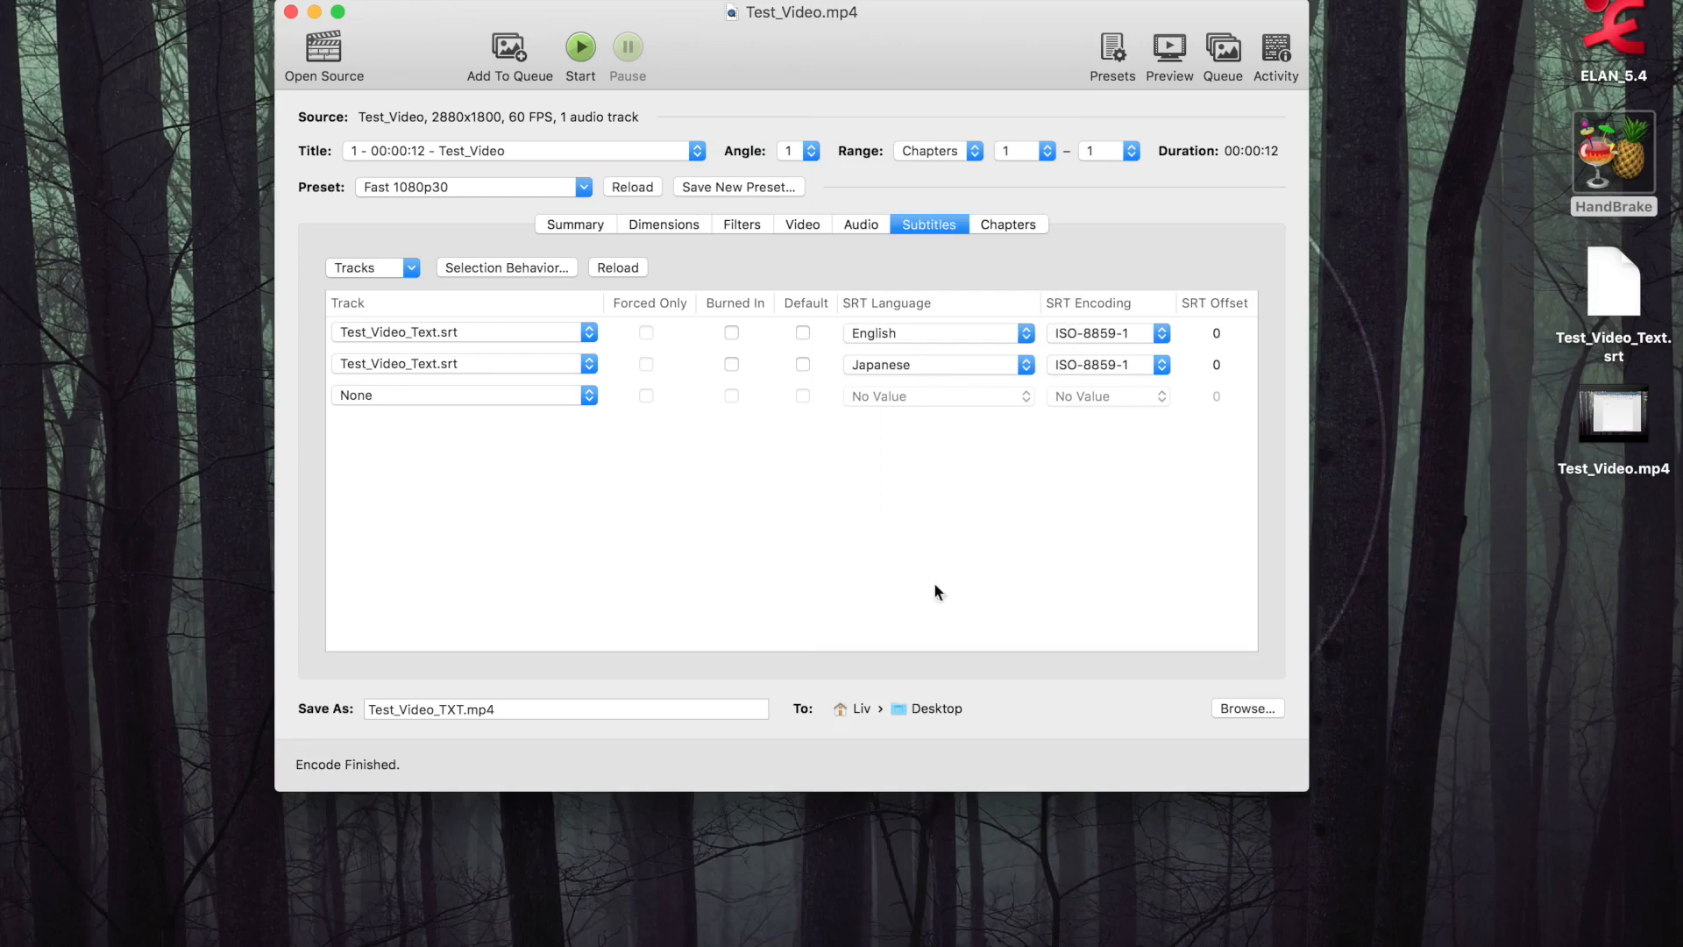
click(585, 335)
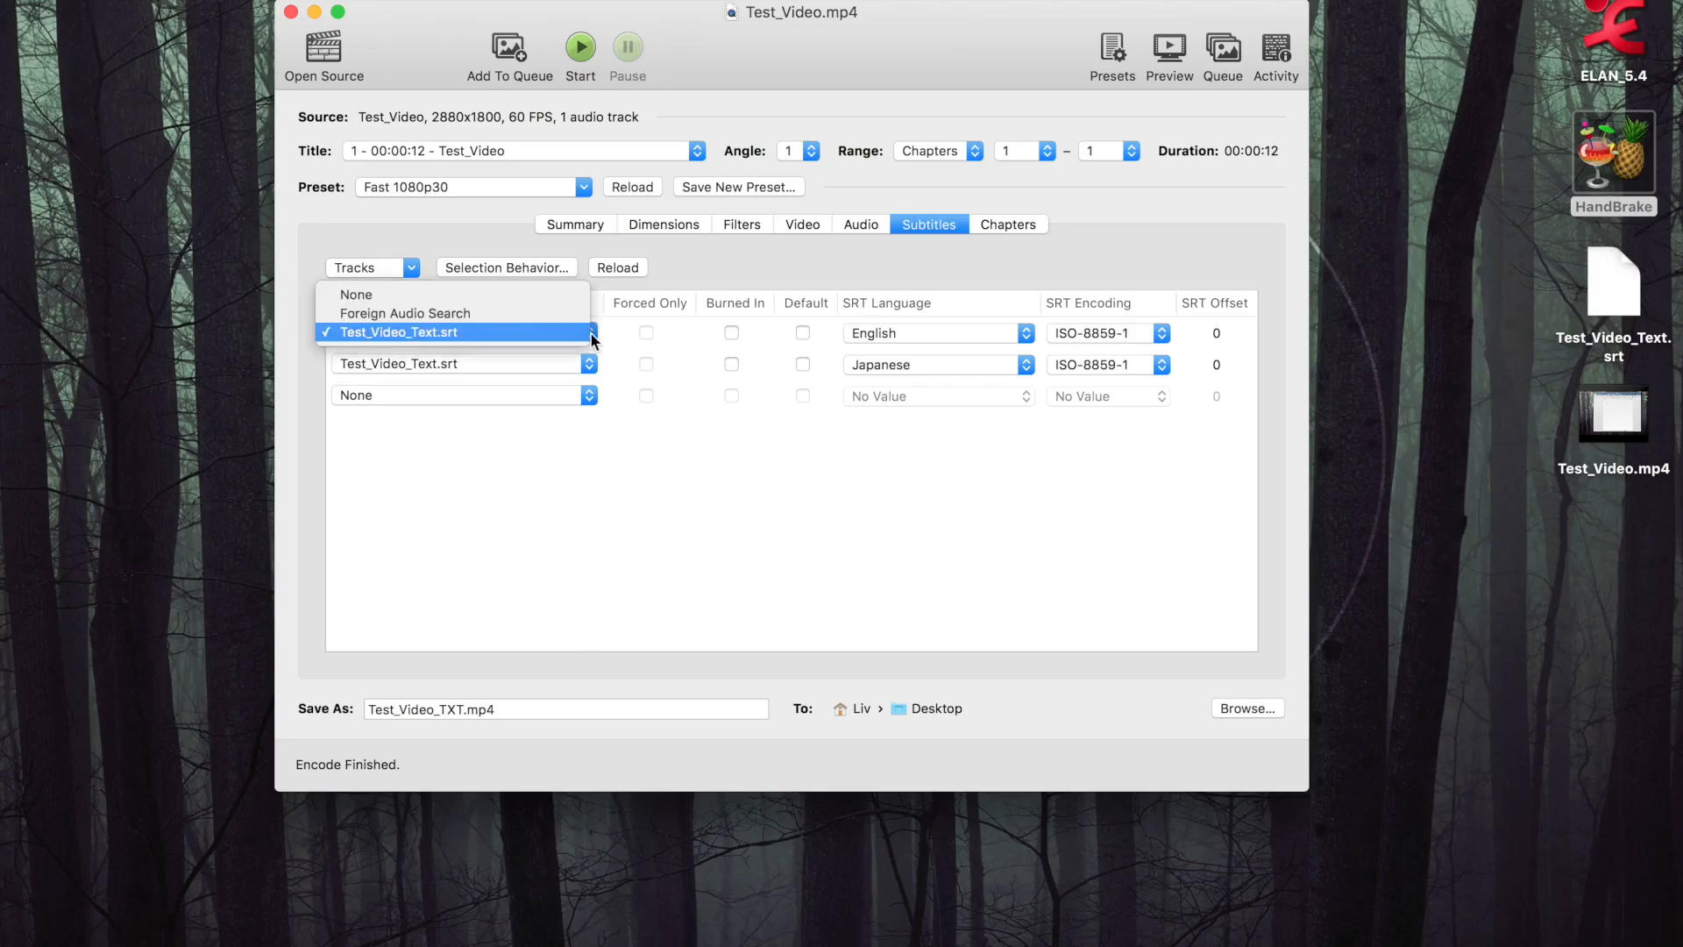
click(857, 531)
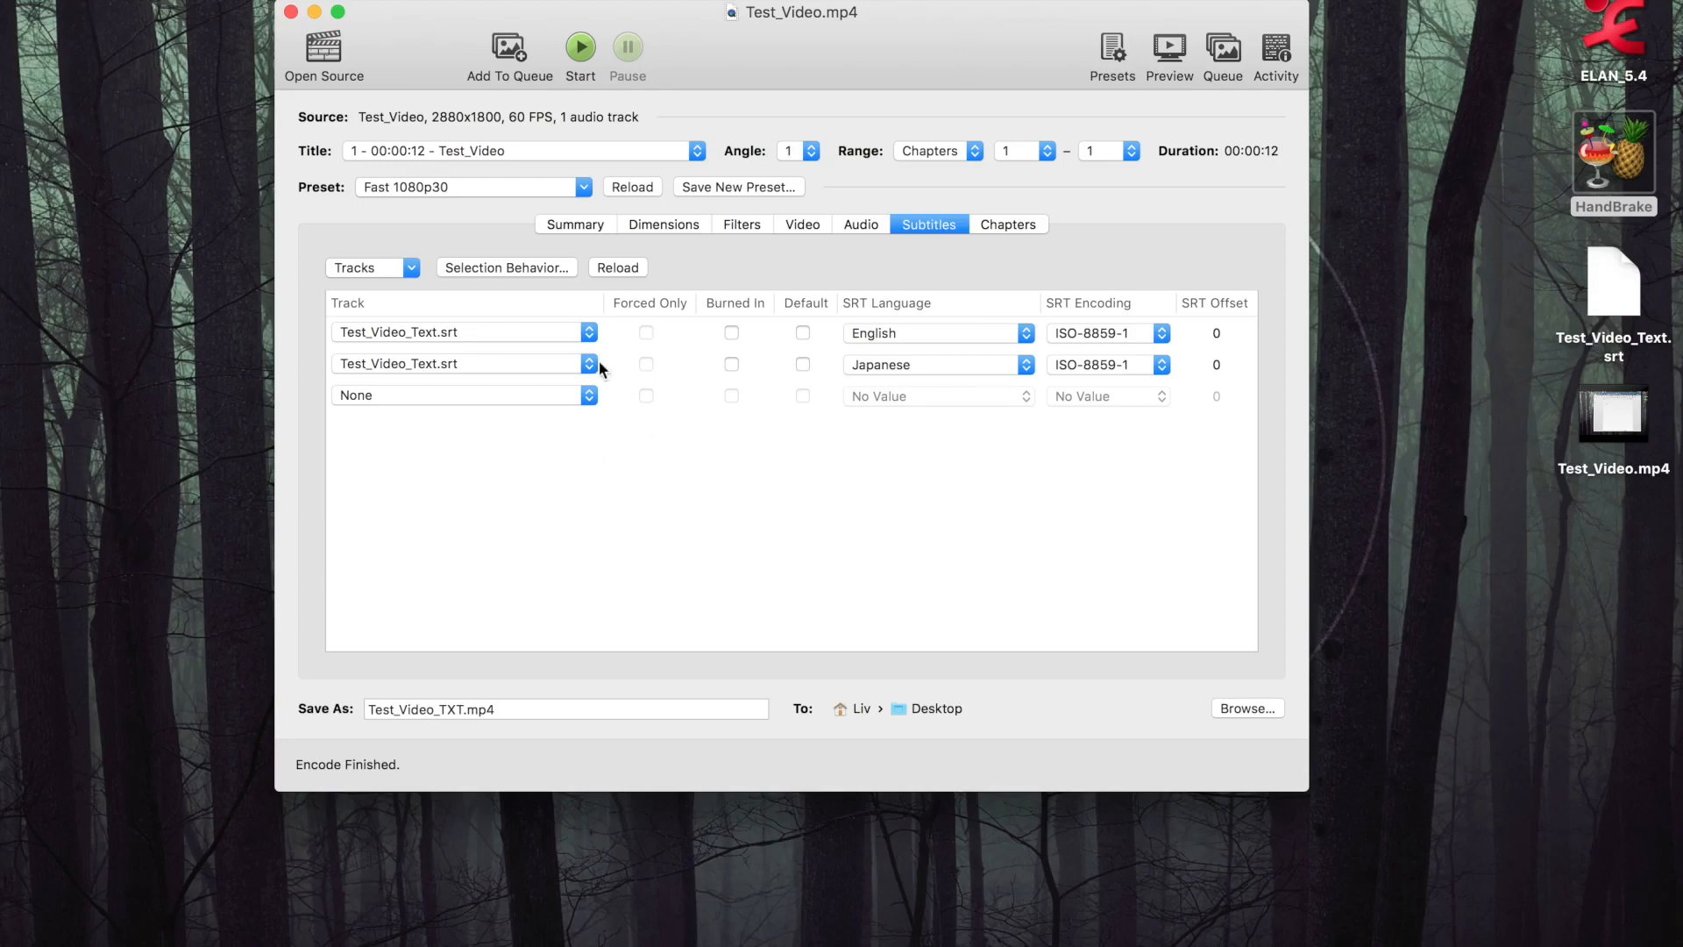
Review the summary with both subtitle tracks and start encoding the video
click(576, 222)
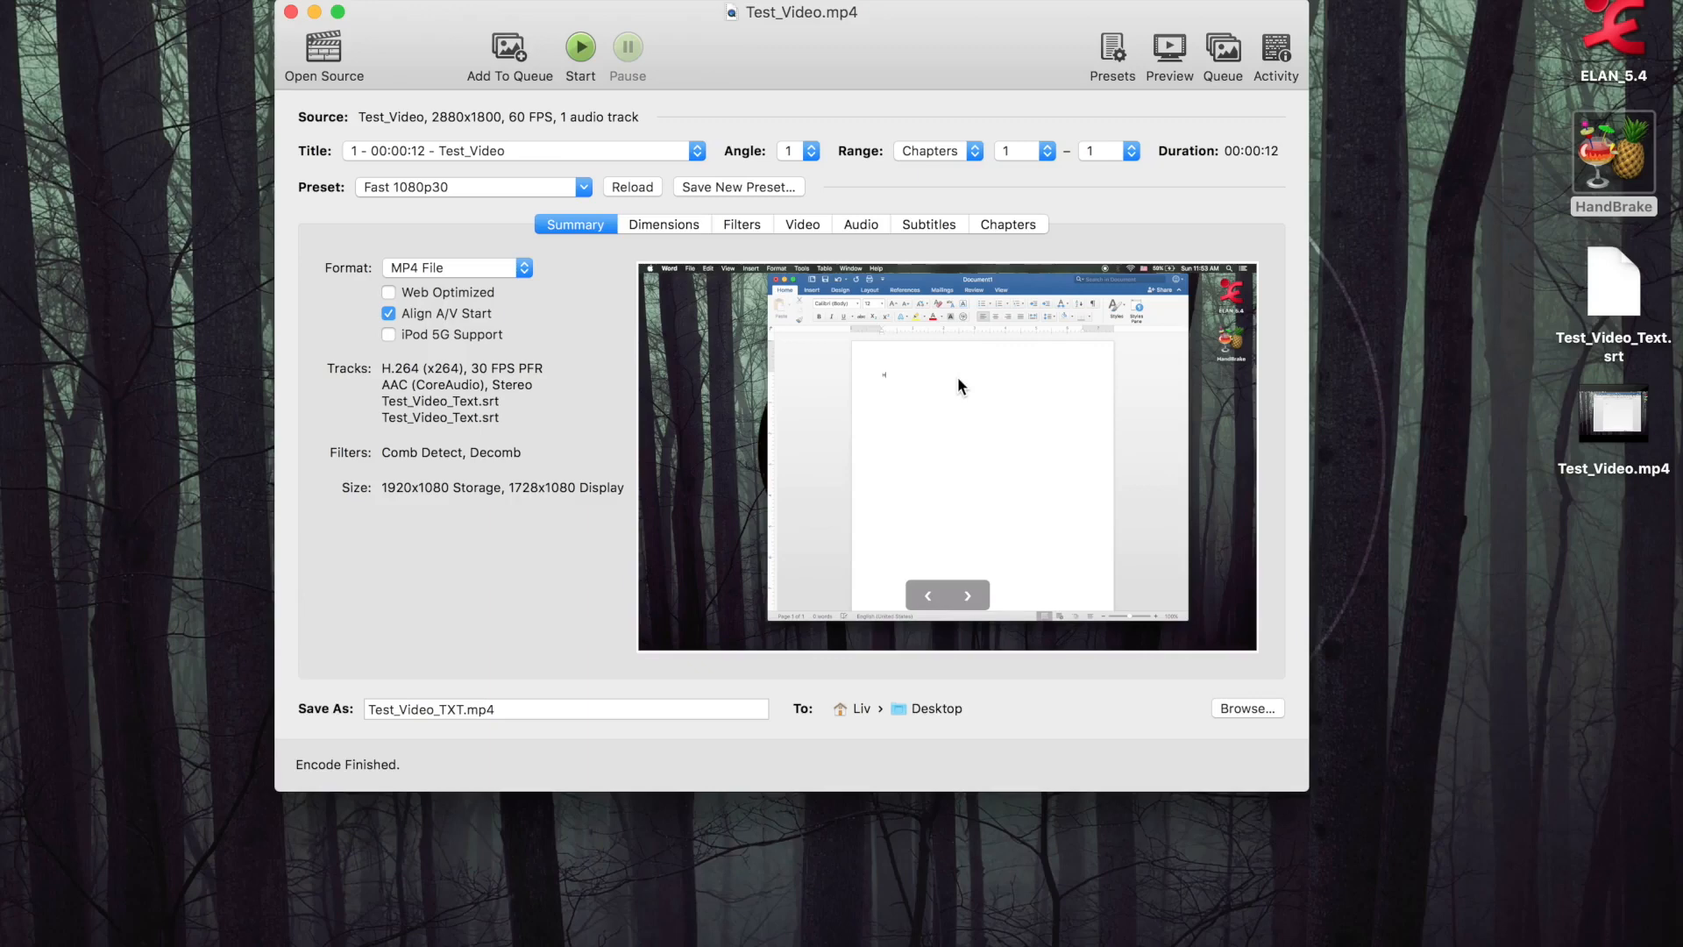
click(579, 55)
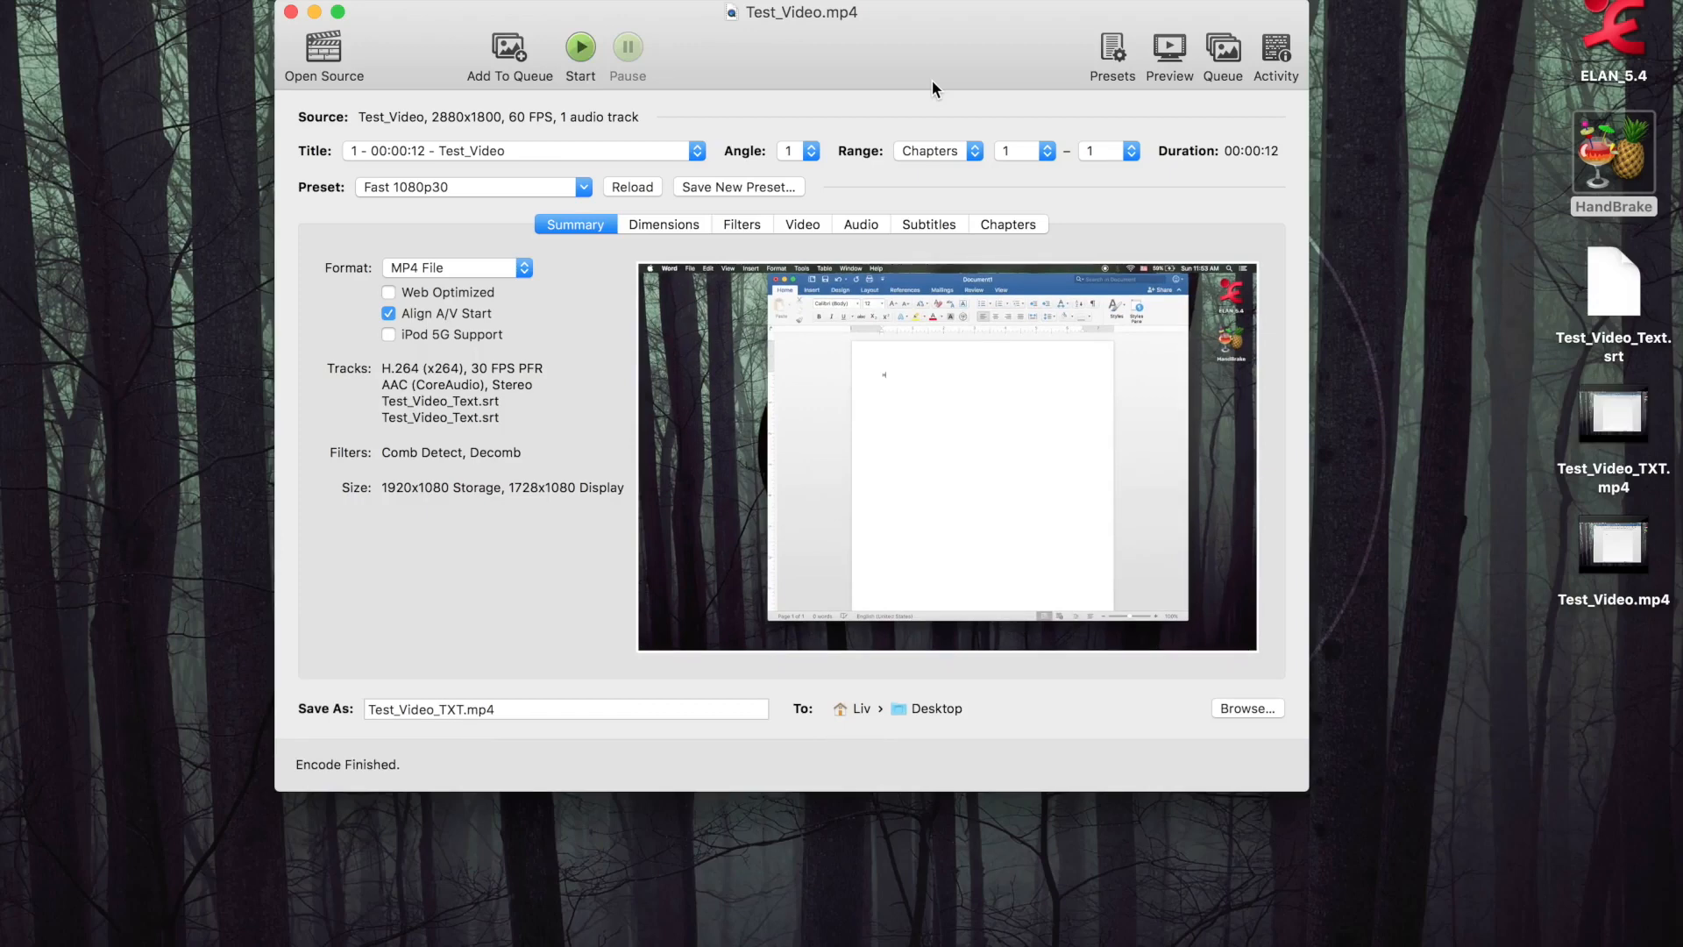
Play Test_Video_TXT.mp4 from the Desktop to check its subtitles, pausing partway, and close the player
drag(933, 80, 810, 81)
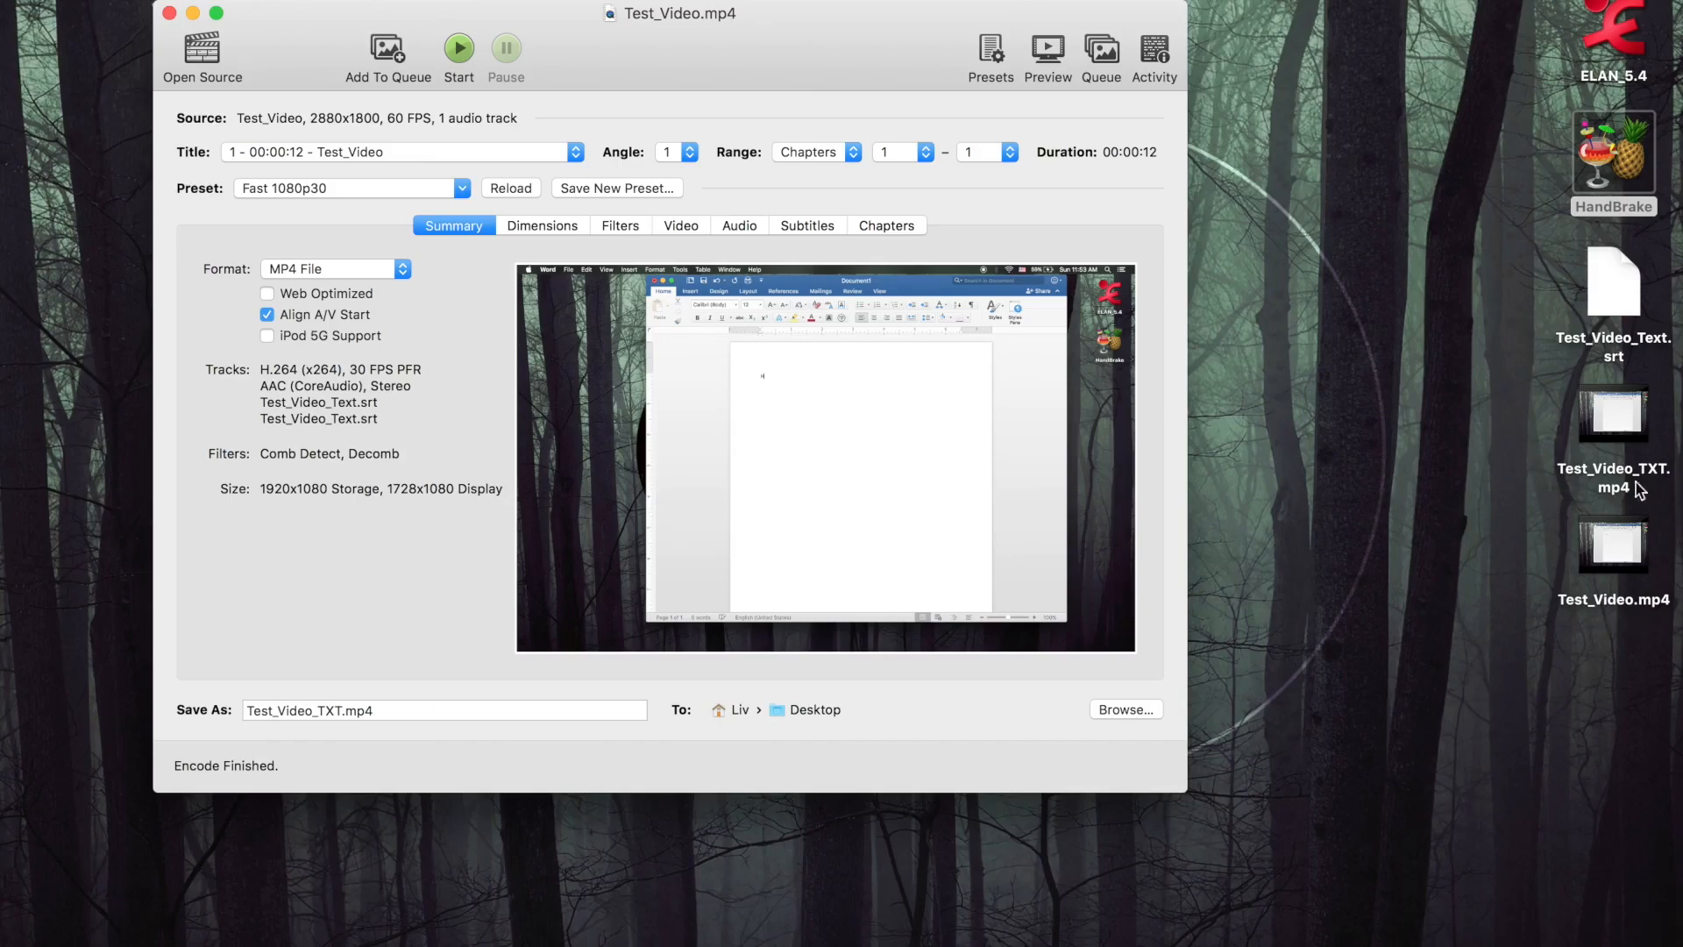
mouse_move(1622, 432)
double_click(1638, 427)
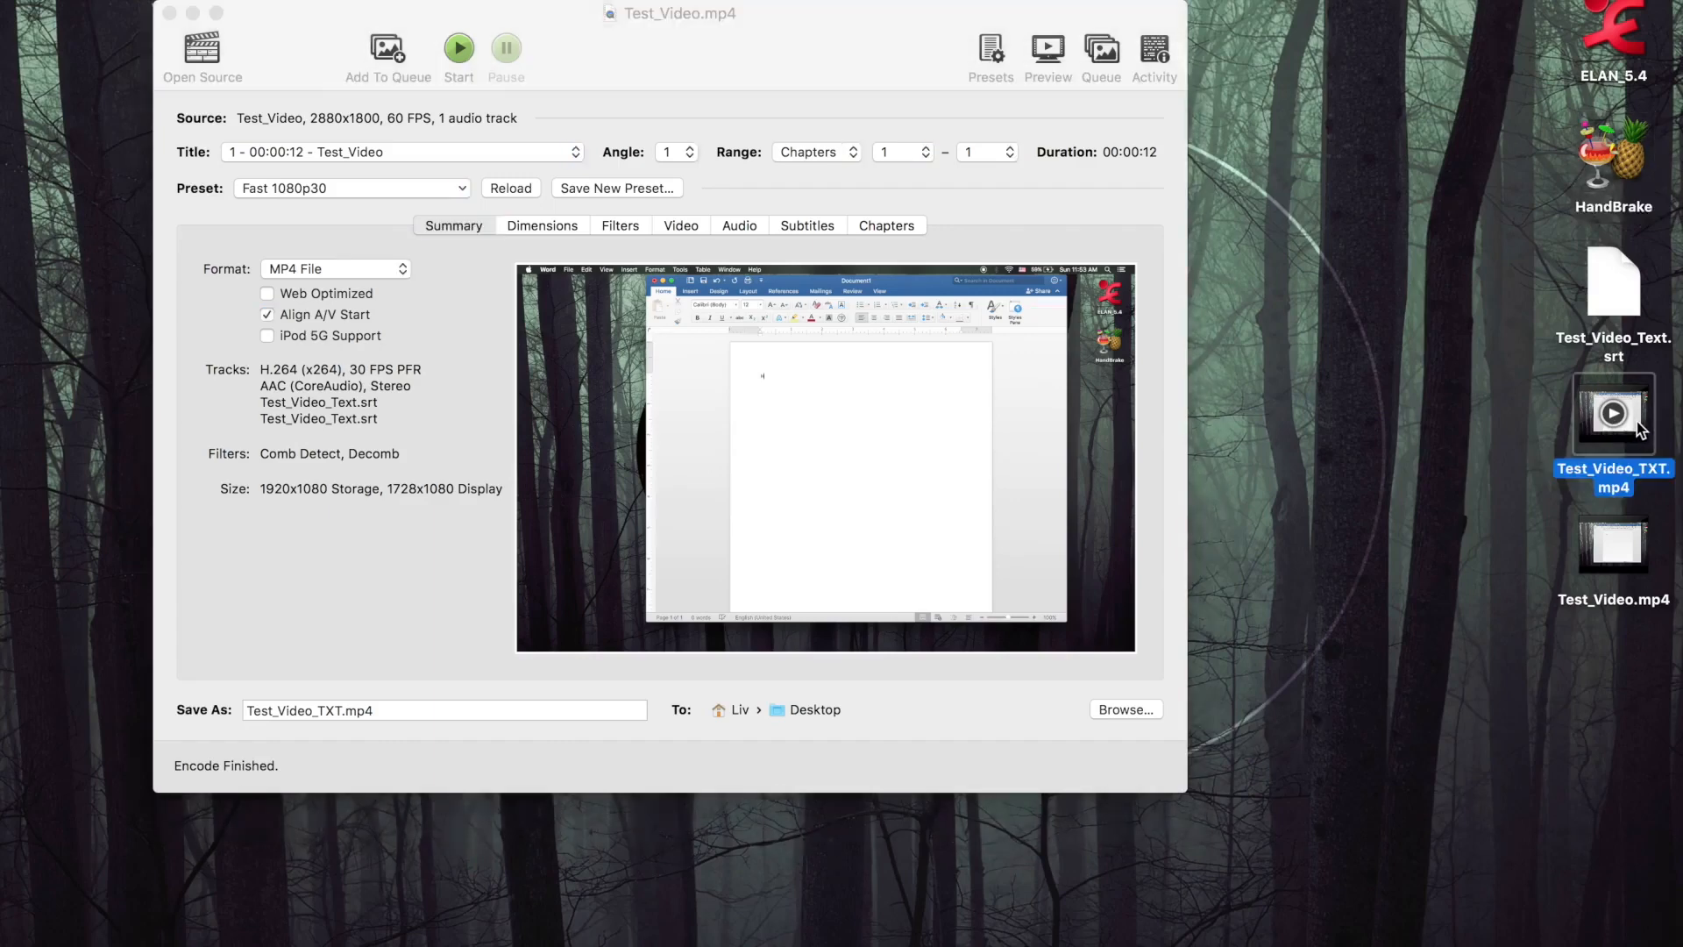
click(867, 798)
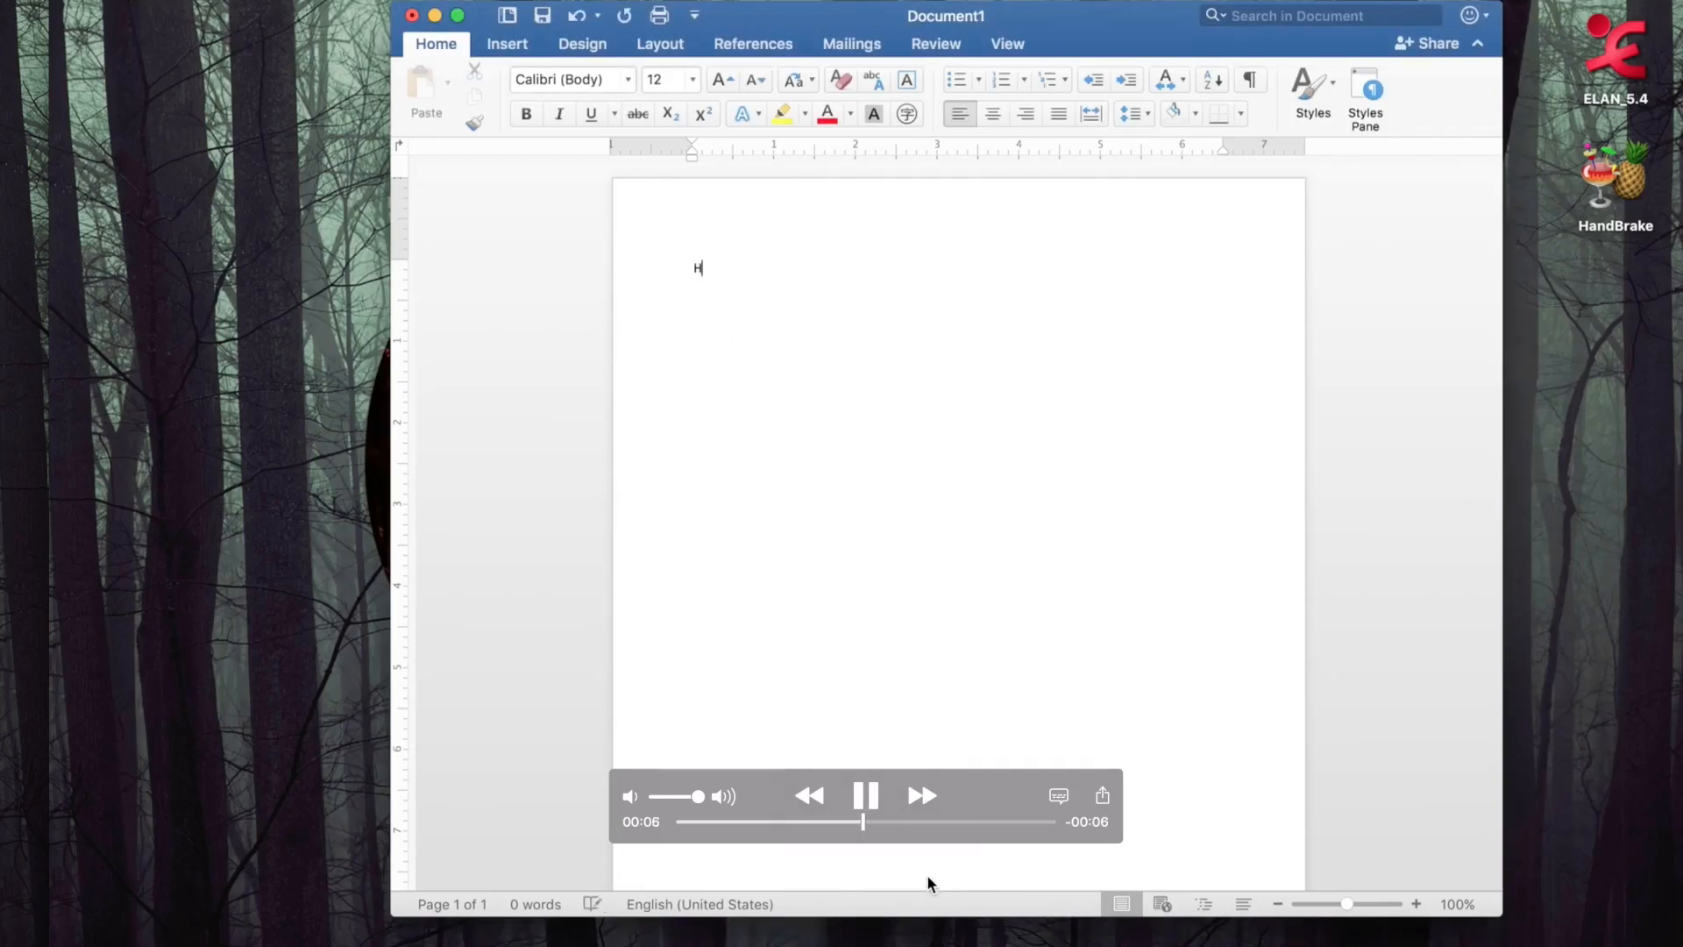
click(864, 797)
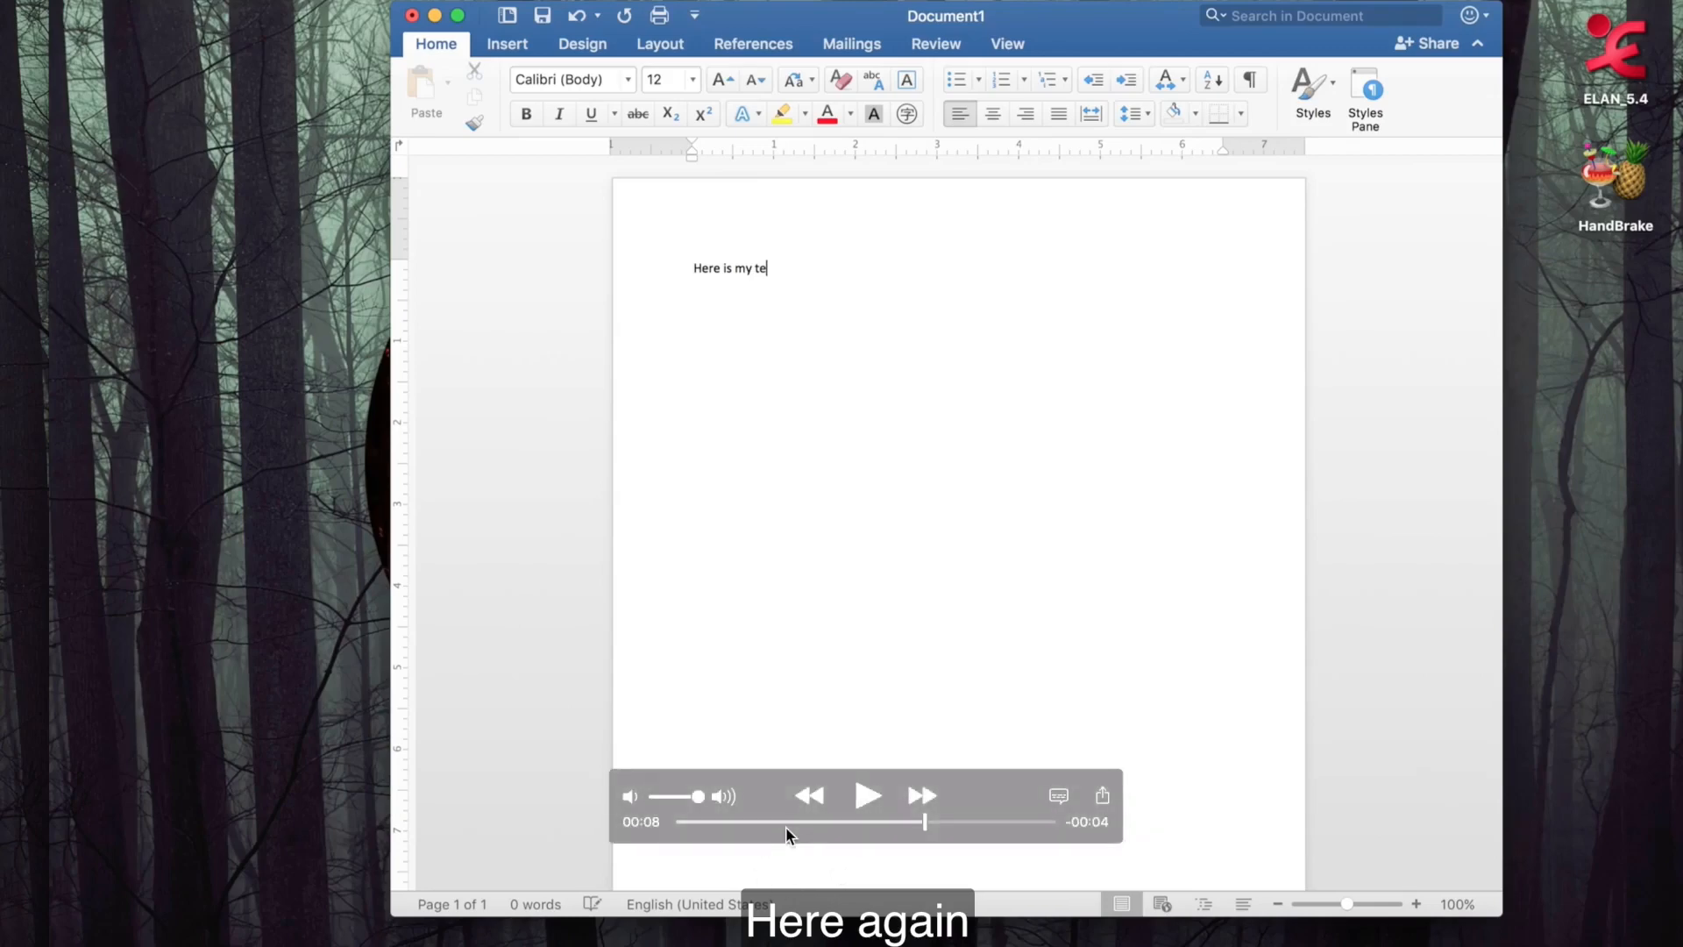
click(70, 1)
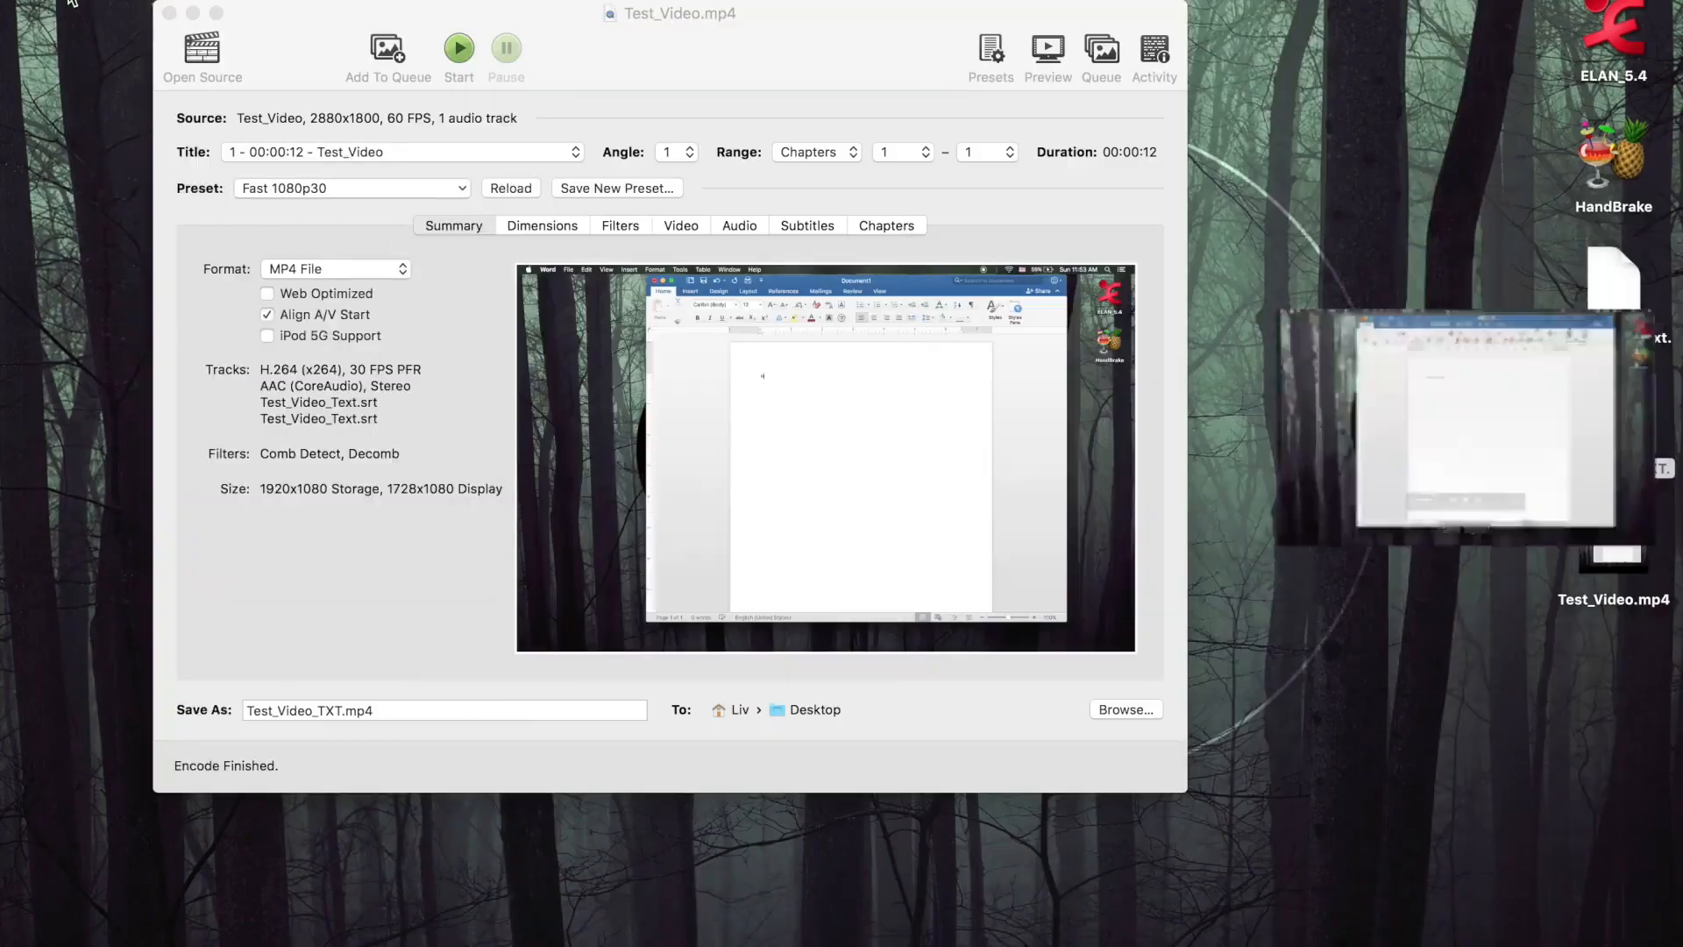
click(1553, 403)
click(1479, 412)
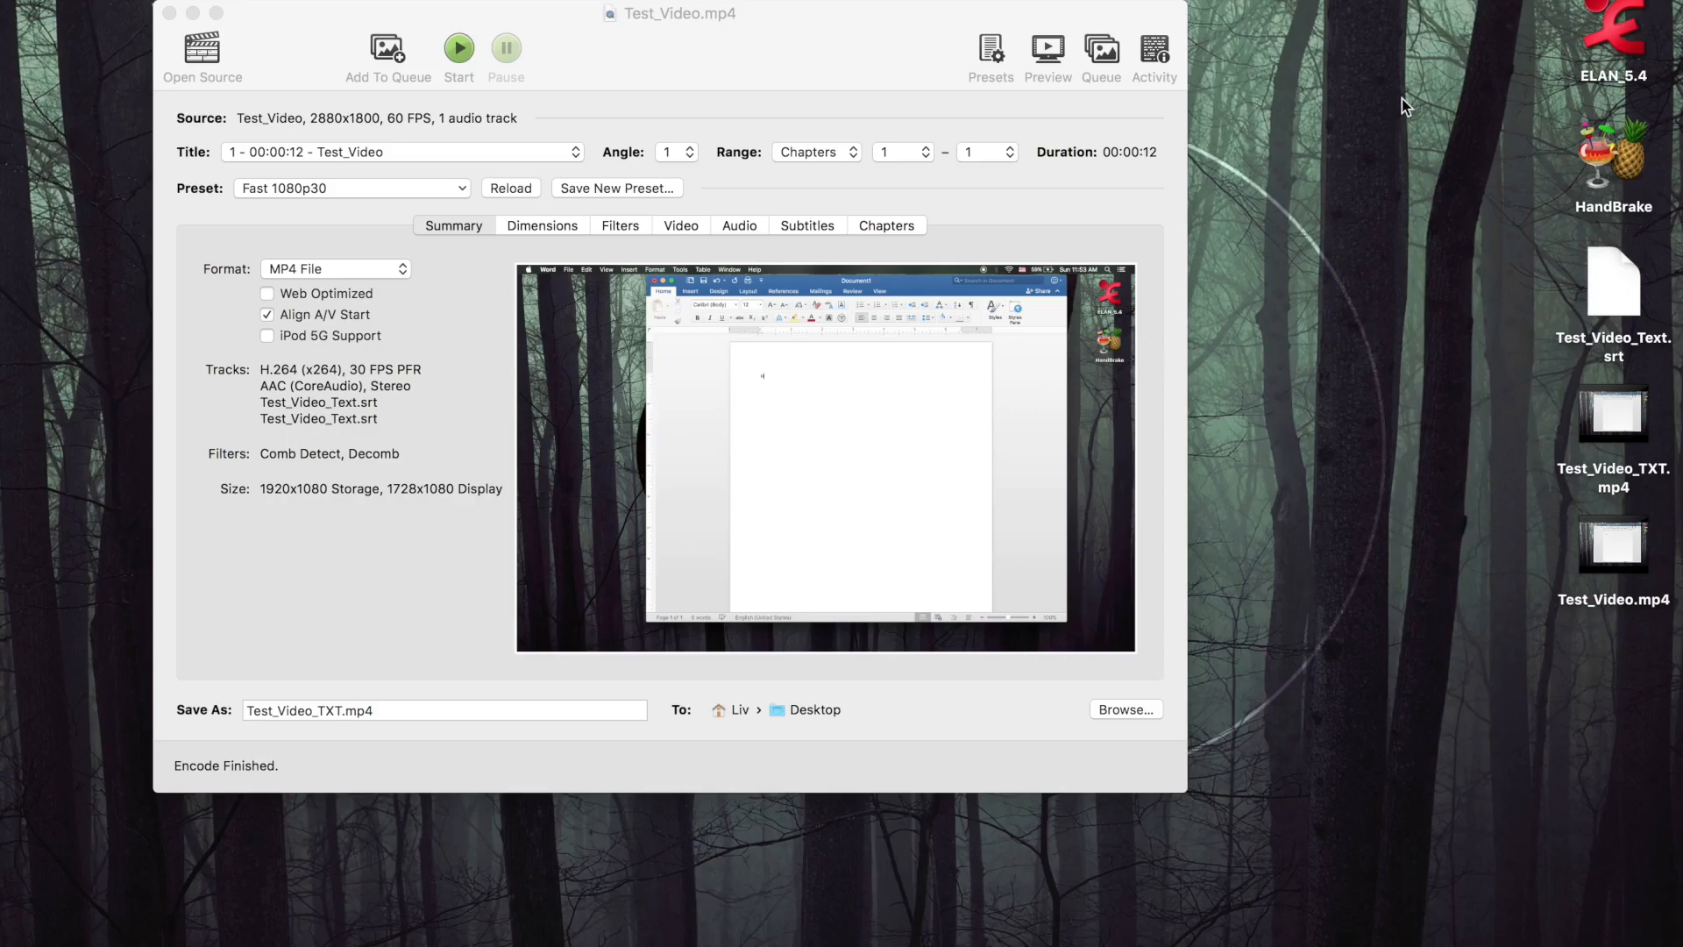
drag(887, 46, 927, 33)
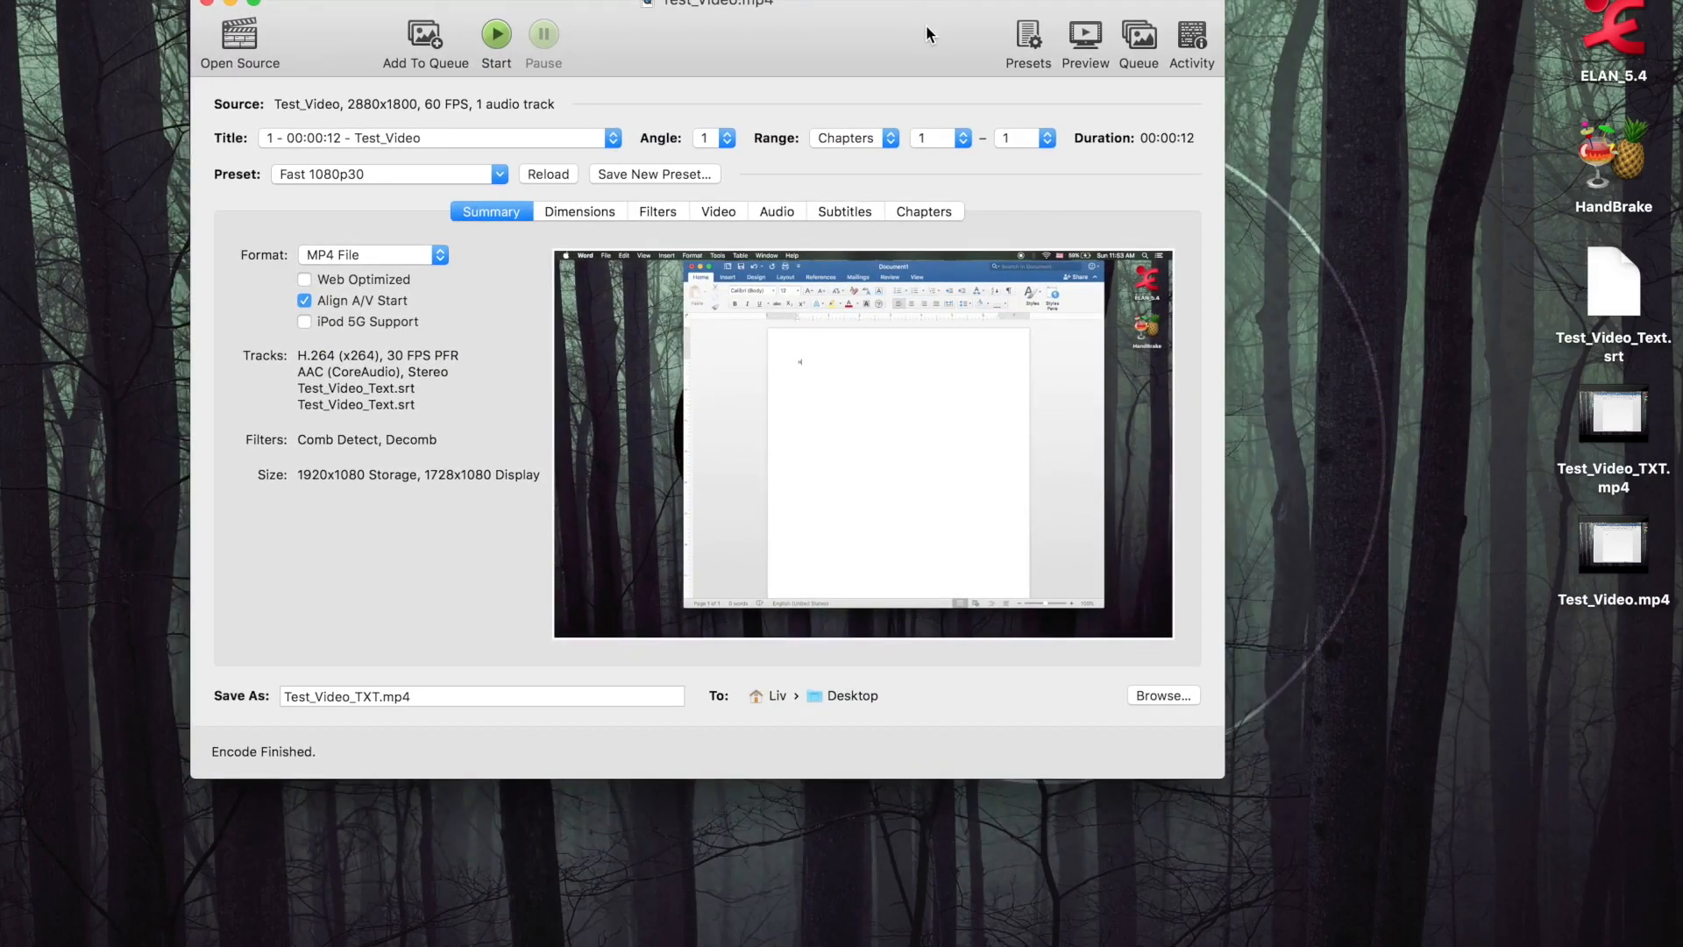
drag(926, 26, 968, 49)
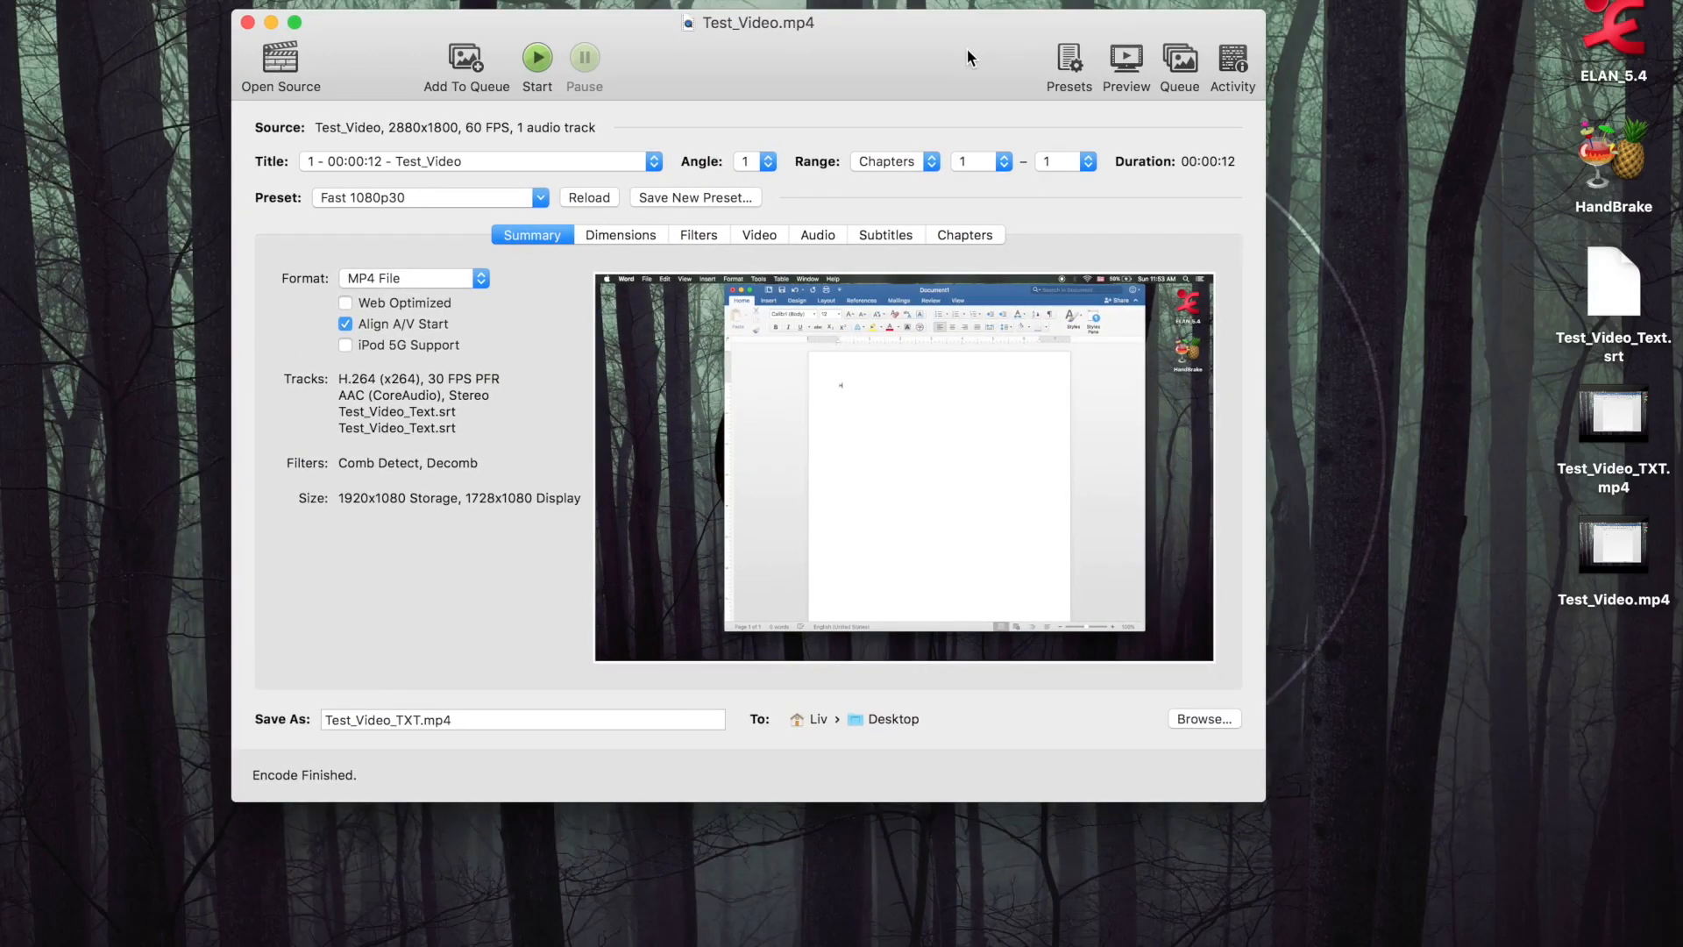